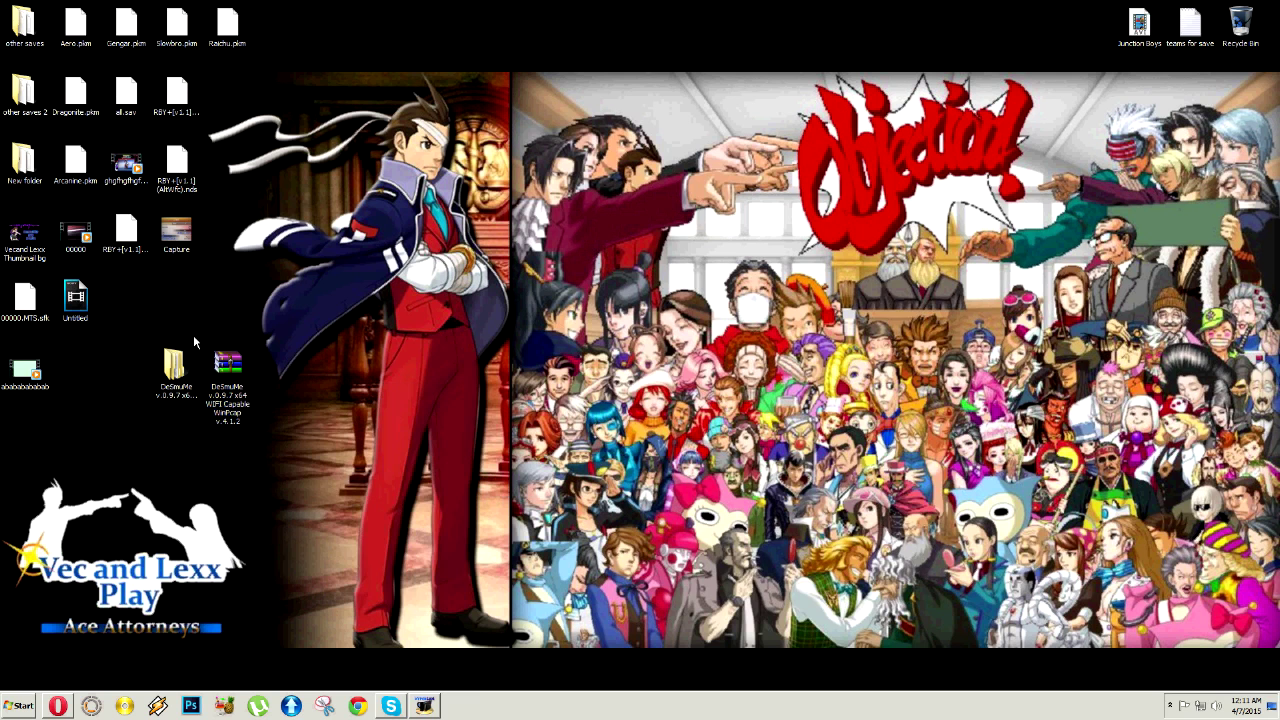
Examine the contents of the extracted DeSmuMe v.0.9.7 folder, including the inner WIFI Capable folder and the WinPcap_4_1_2 installer
double_click(175, 368)
click(785, 252)
double_click(785, 252)
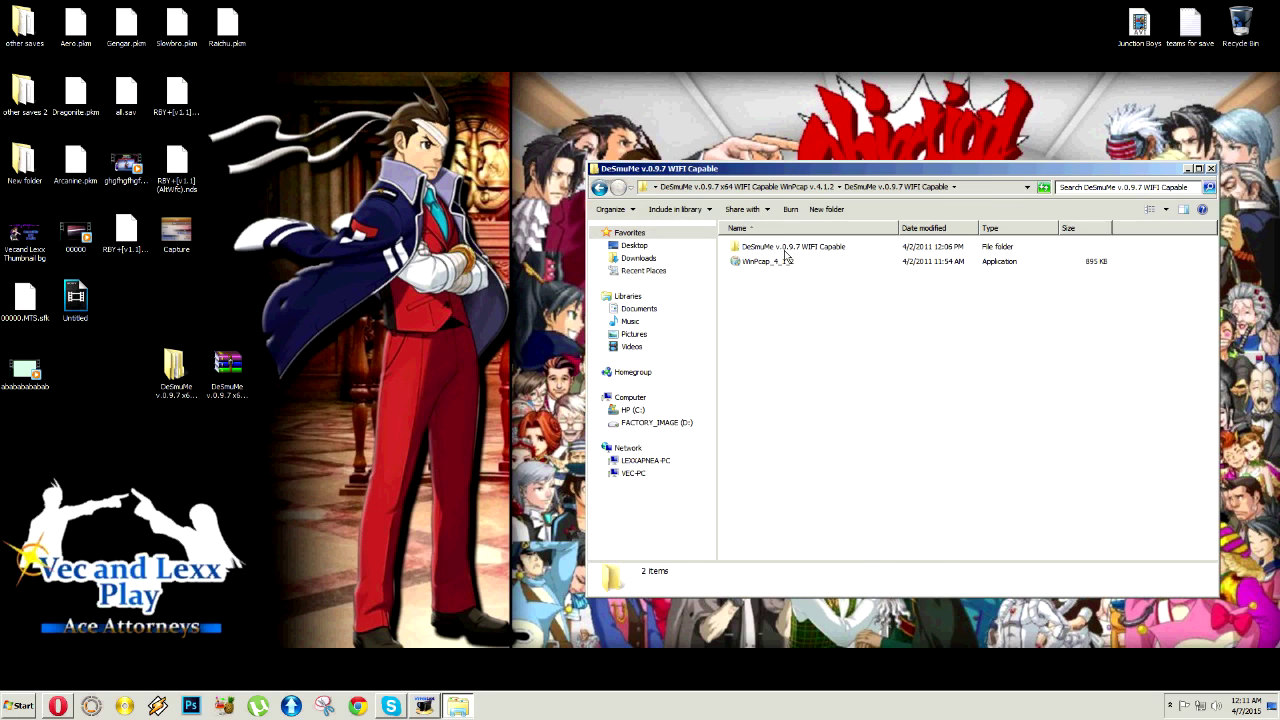
click(780, 262)
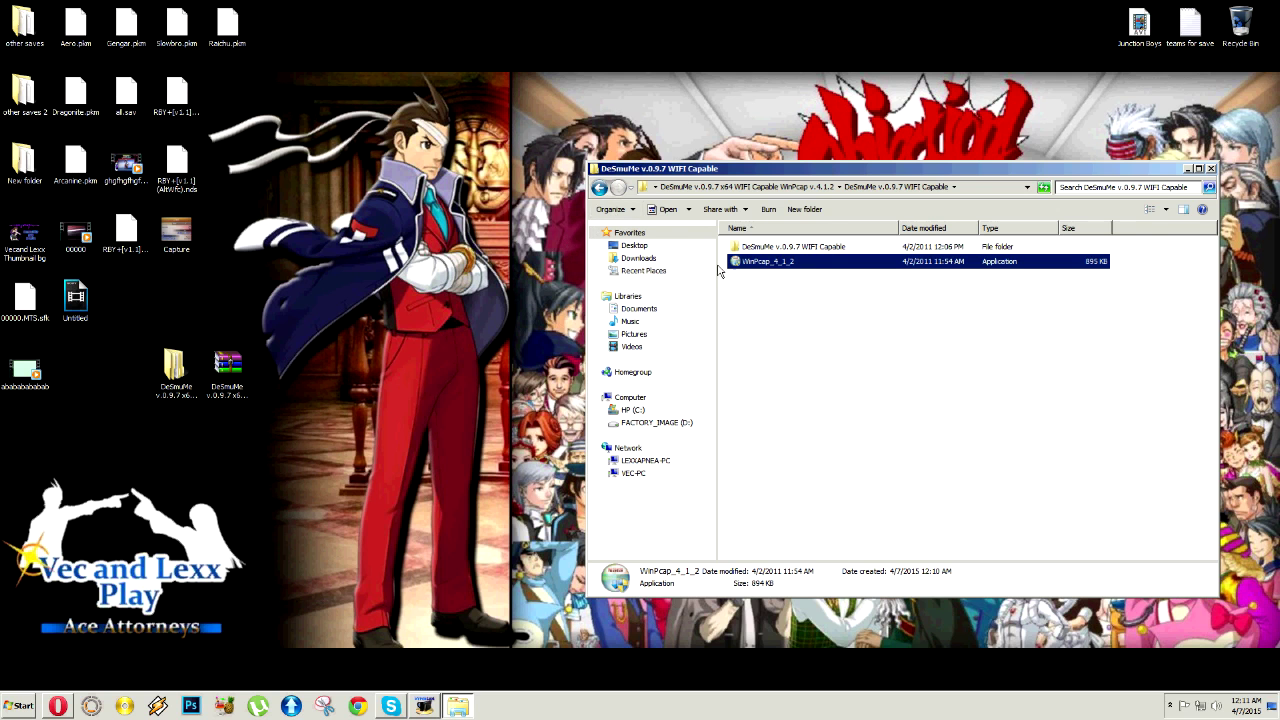
double_click(780, 246)
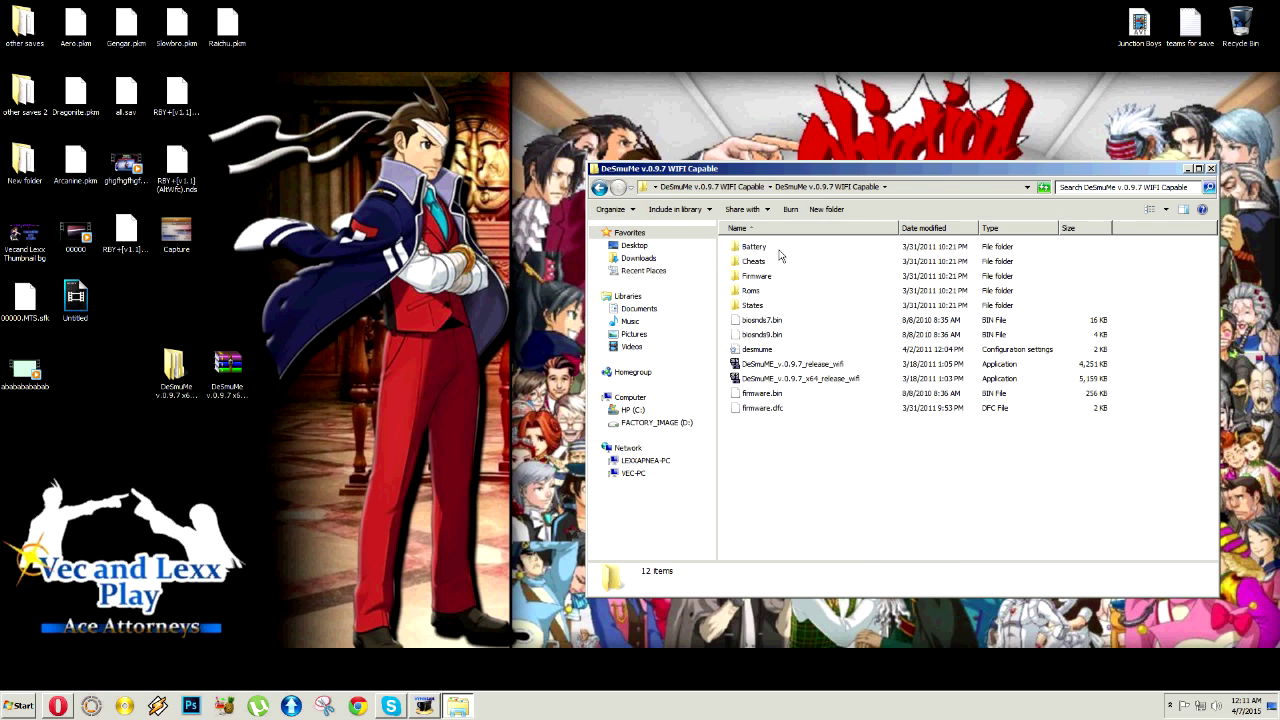
click(601, 188)
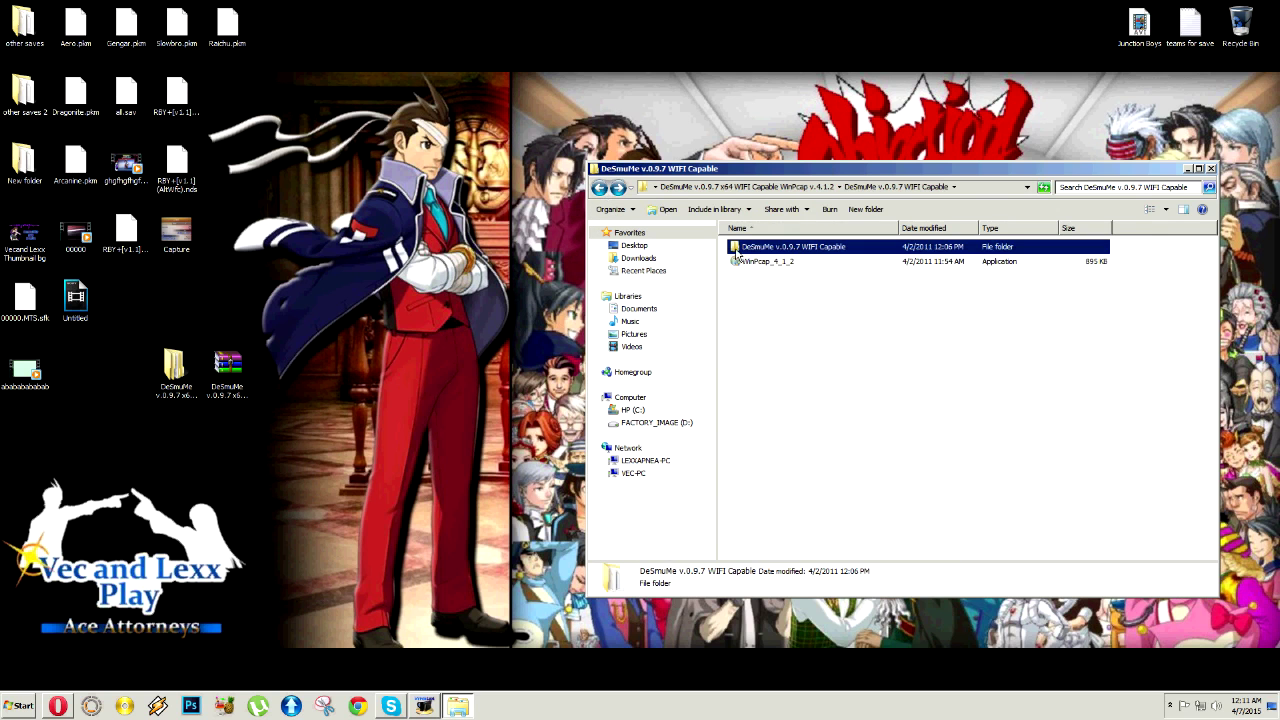
click(770, 262)
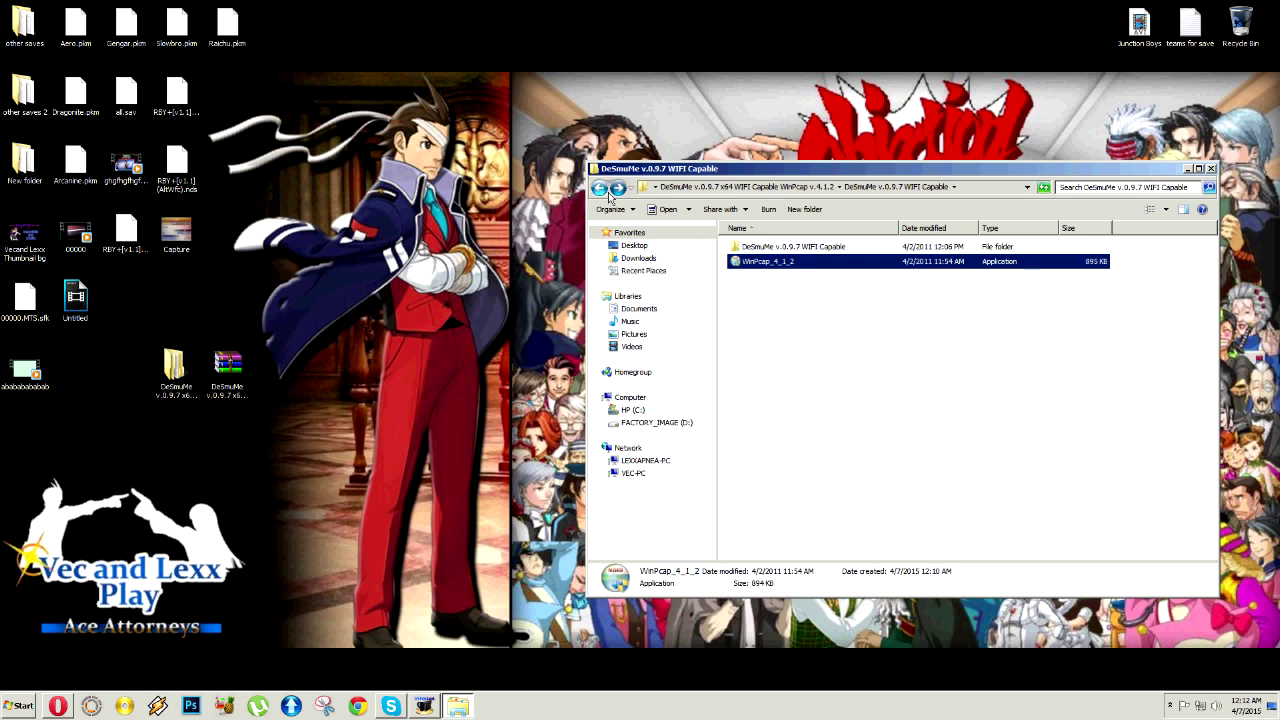
key(Delete)
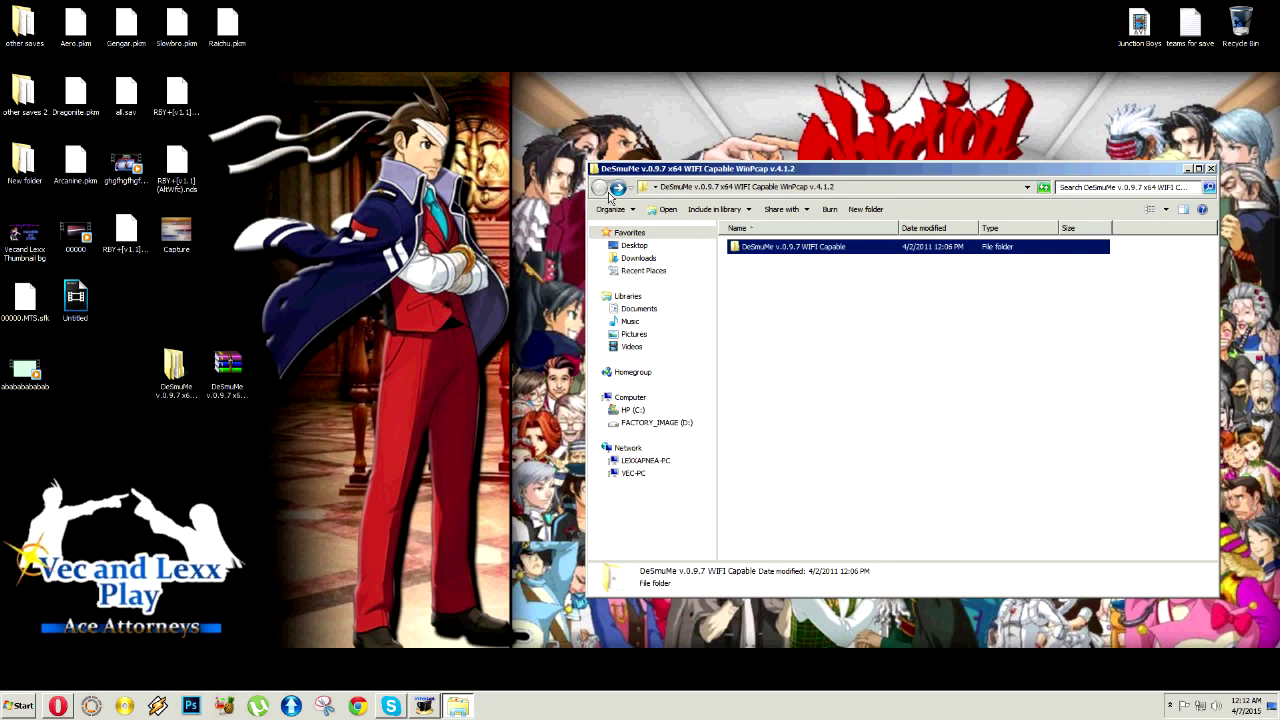
Launch the WinPcap_4_1_3 installer stored in New folder on the desktop
click(633, 246)
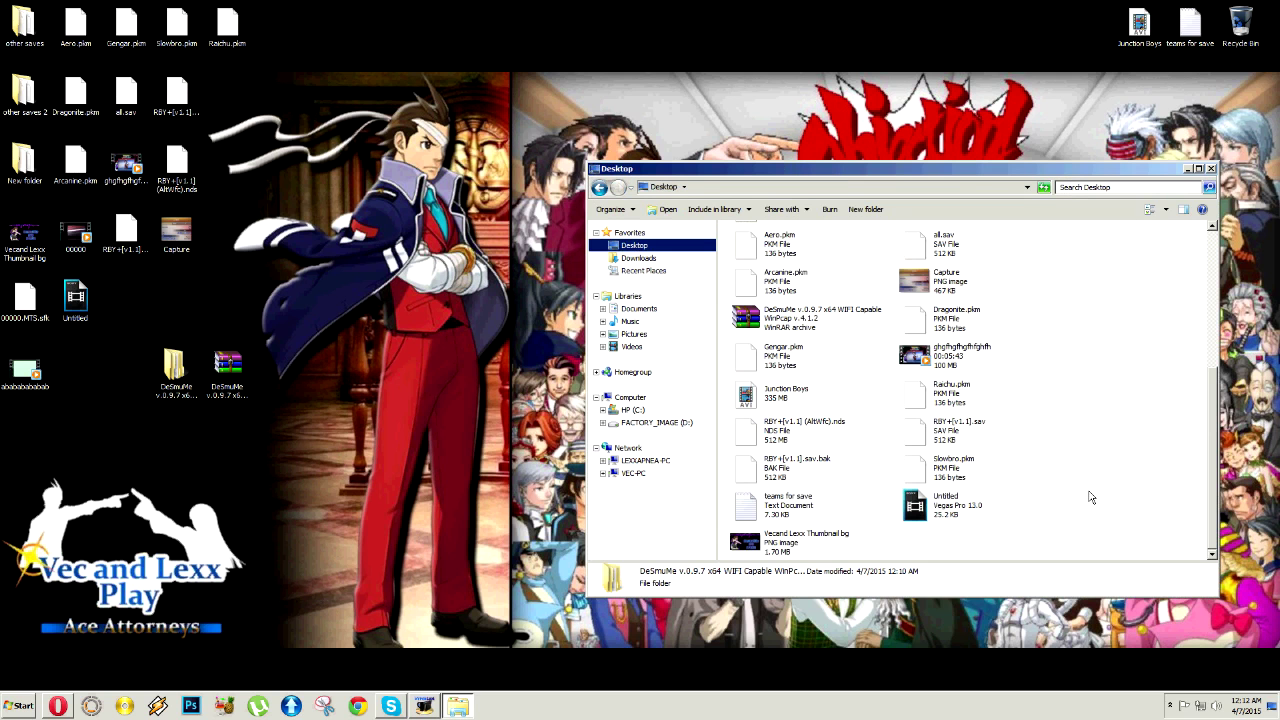
drag(1214, 511, 1216, 362)
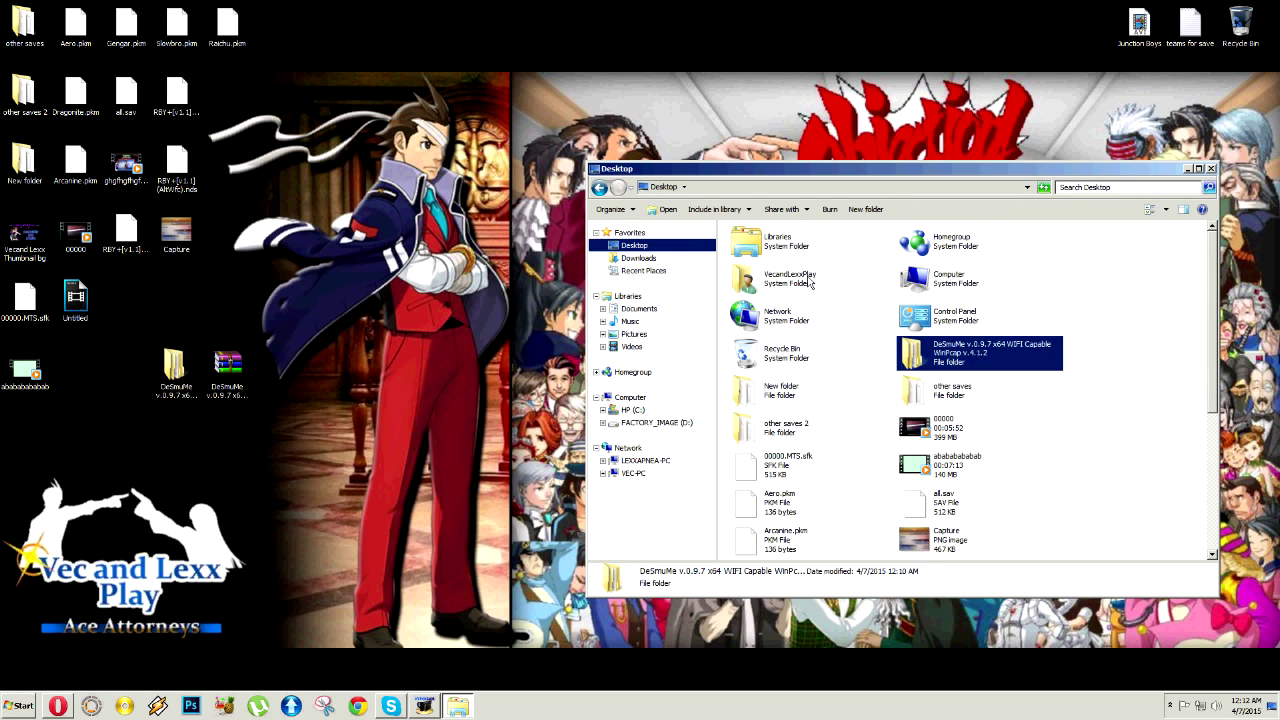
double_click(768, 393)
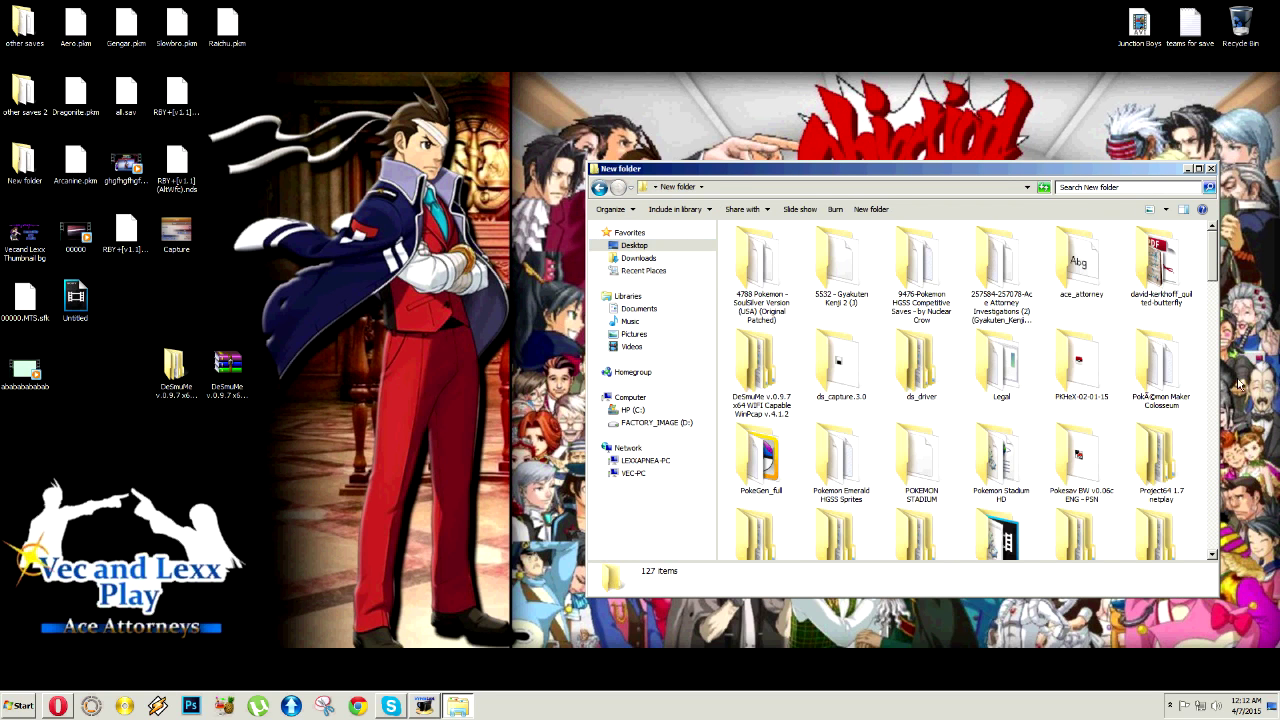
scroll(1186, 371, down, 2)
scroll(1186, 371, down, 10)
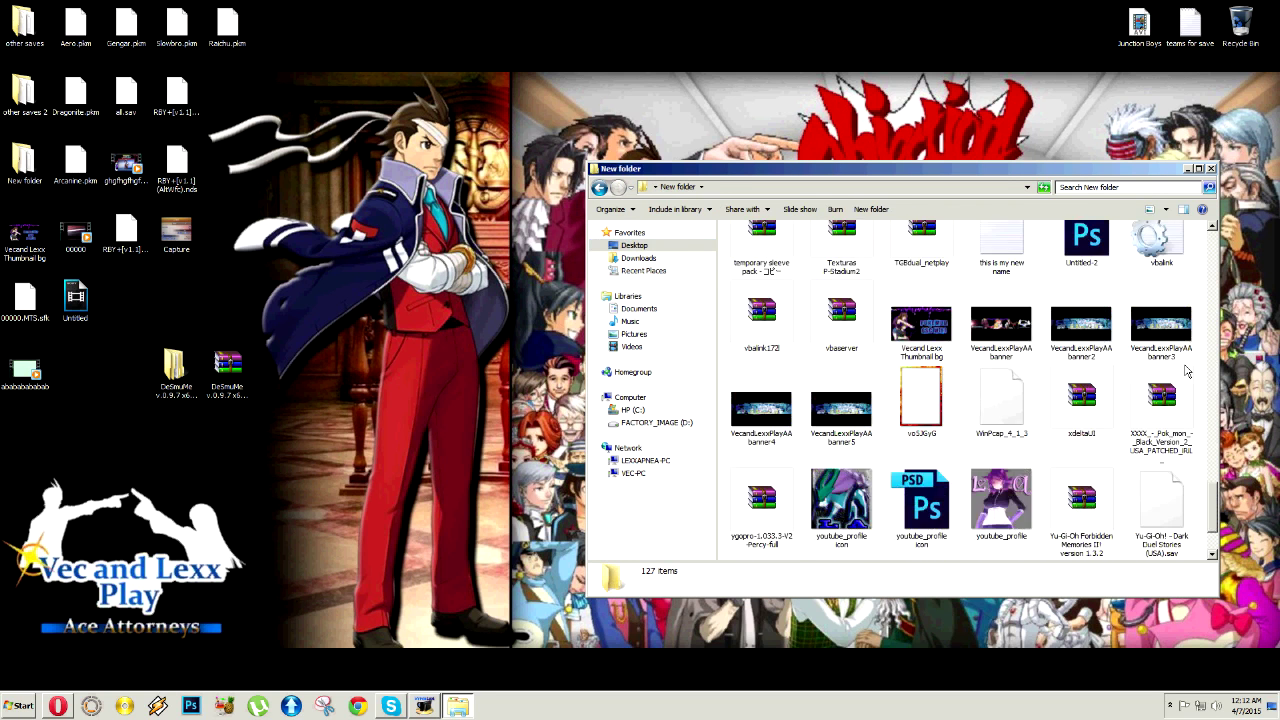
scroll(1095, 483, up, 3)
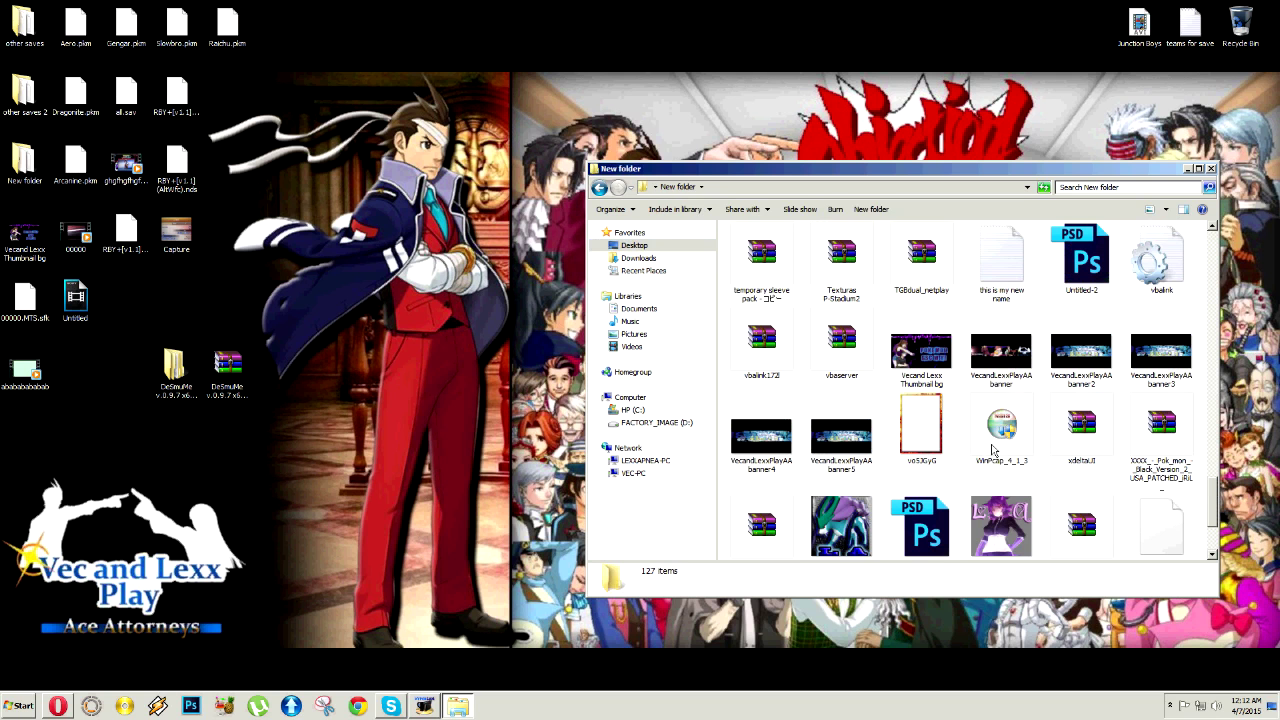
click(993, 451)
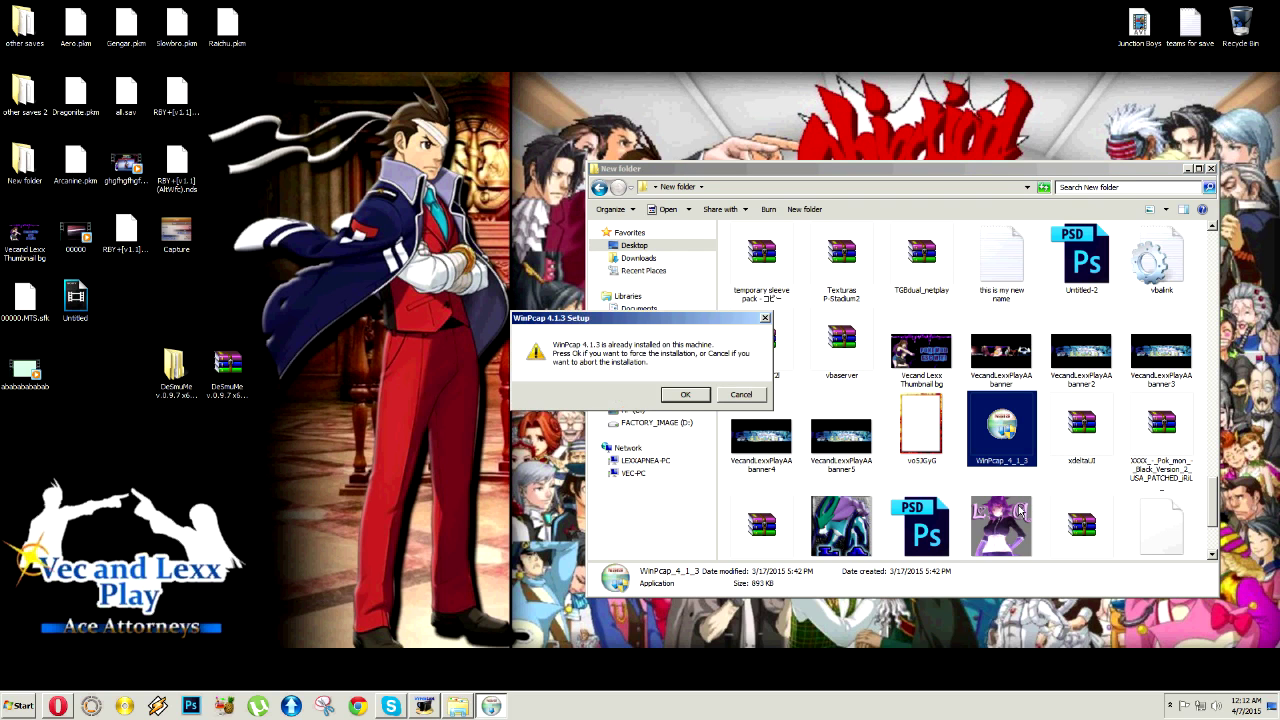
Abort the WinPcap 4.1.3 installation and close the folder window
drag(652, 322, 405, 294)
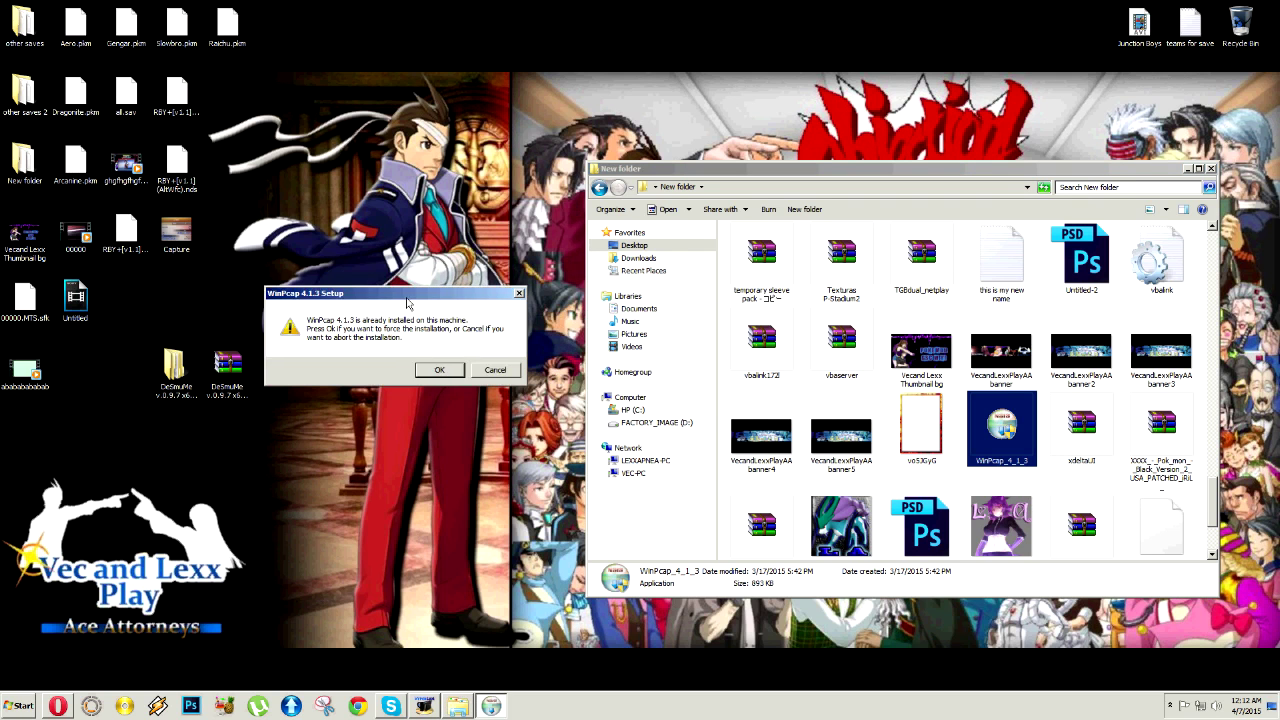
click(487, 364)
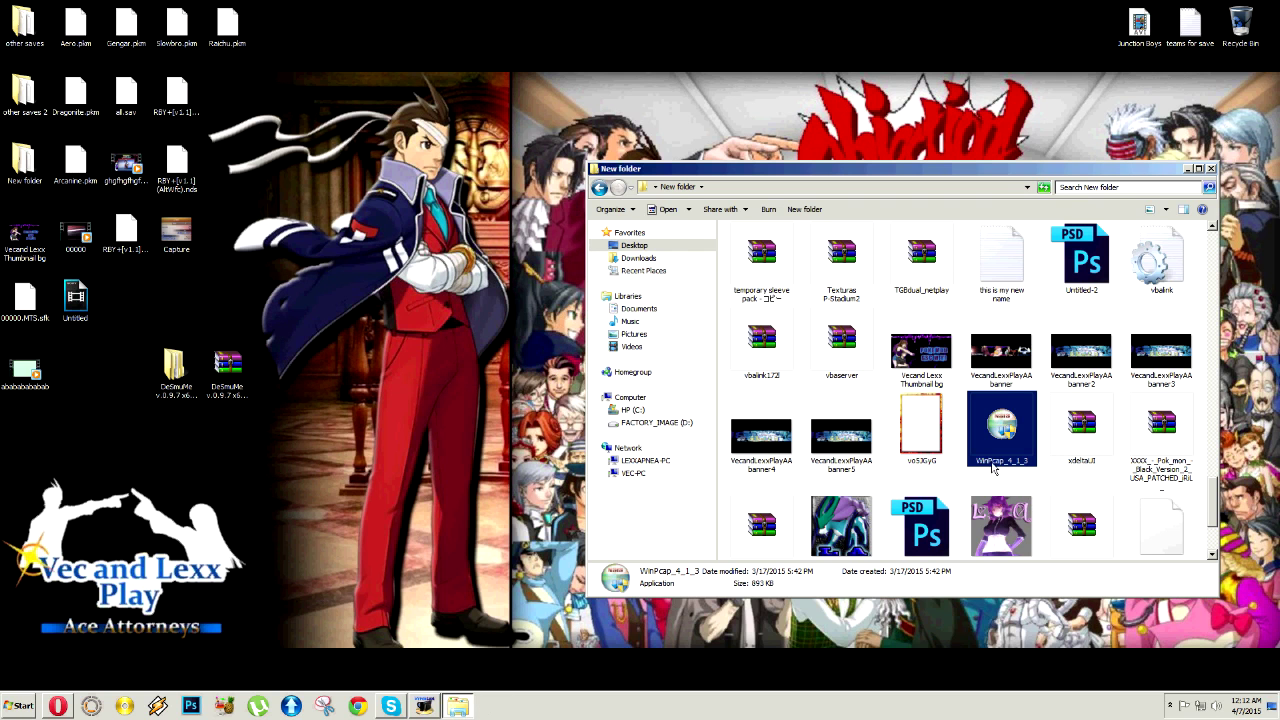
click(598, 189)
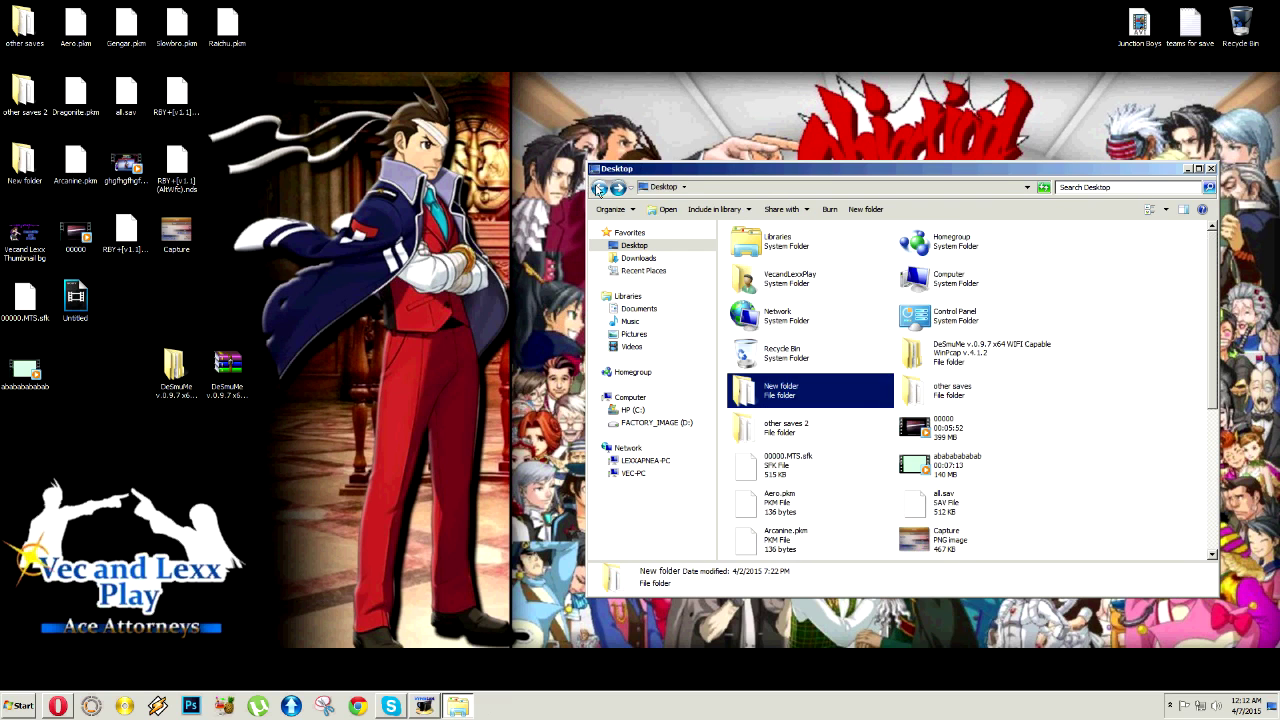
click(598, 189)
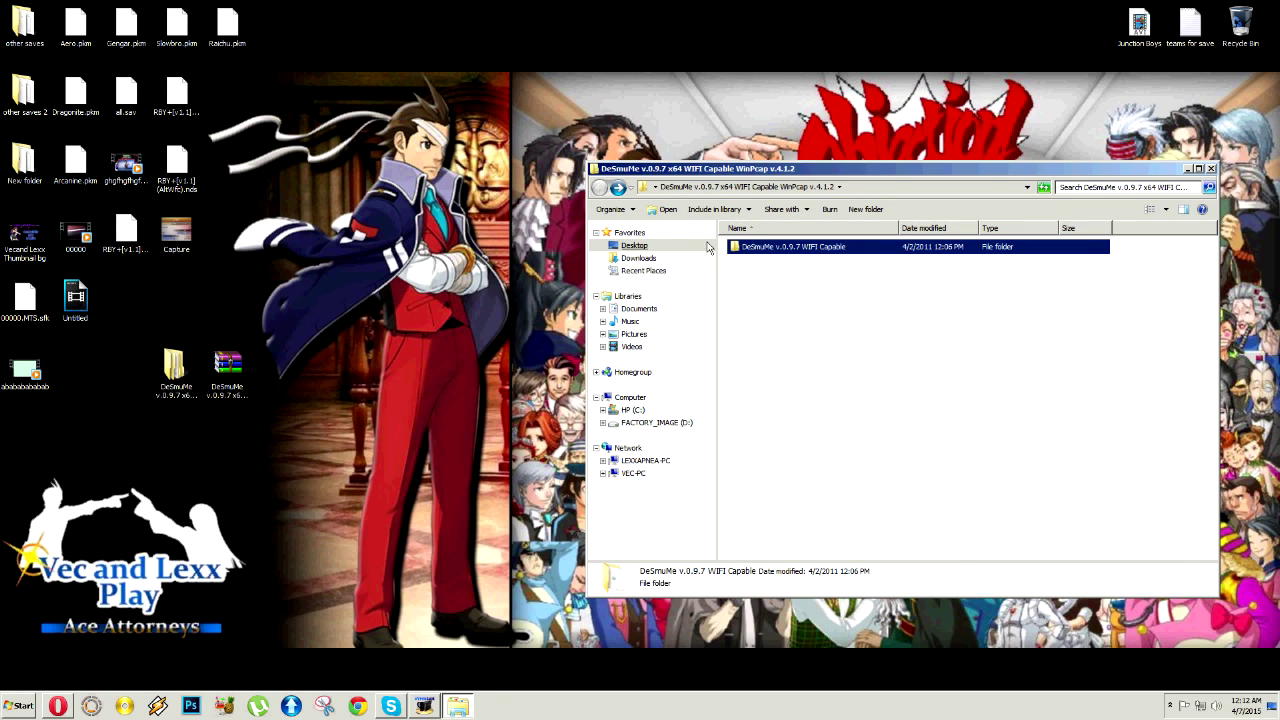
click(1211, 169)
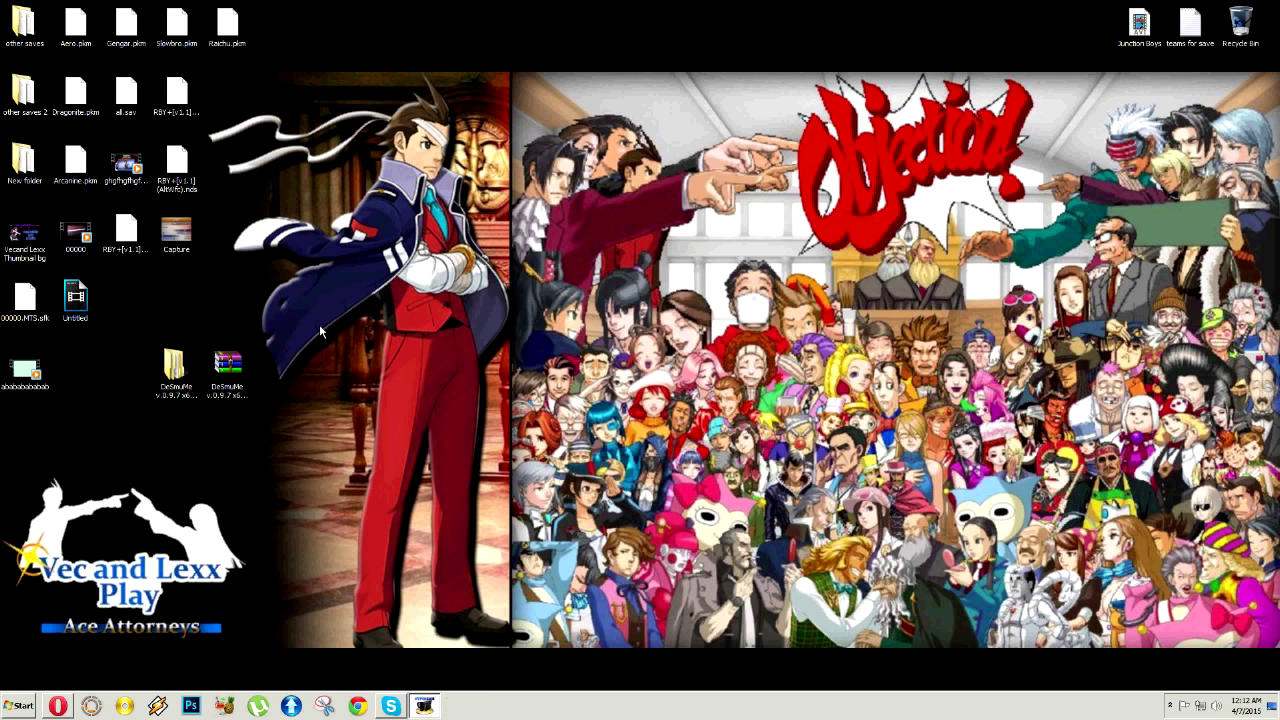
Move biosnds7.bin and biosnds9.bin into the Firmware folder inside the inner DeSmuMe v.0.9.7 WIFI Capable folder
double_click(174, 363)
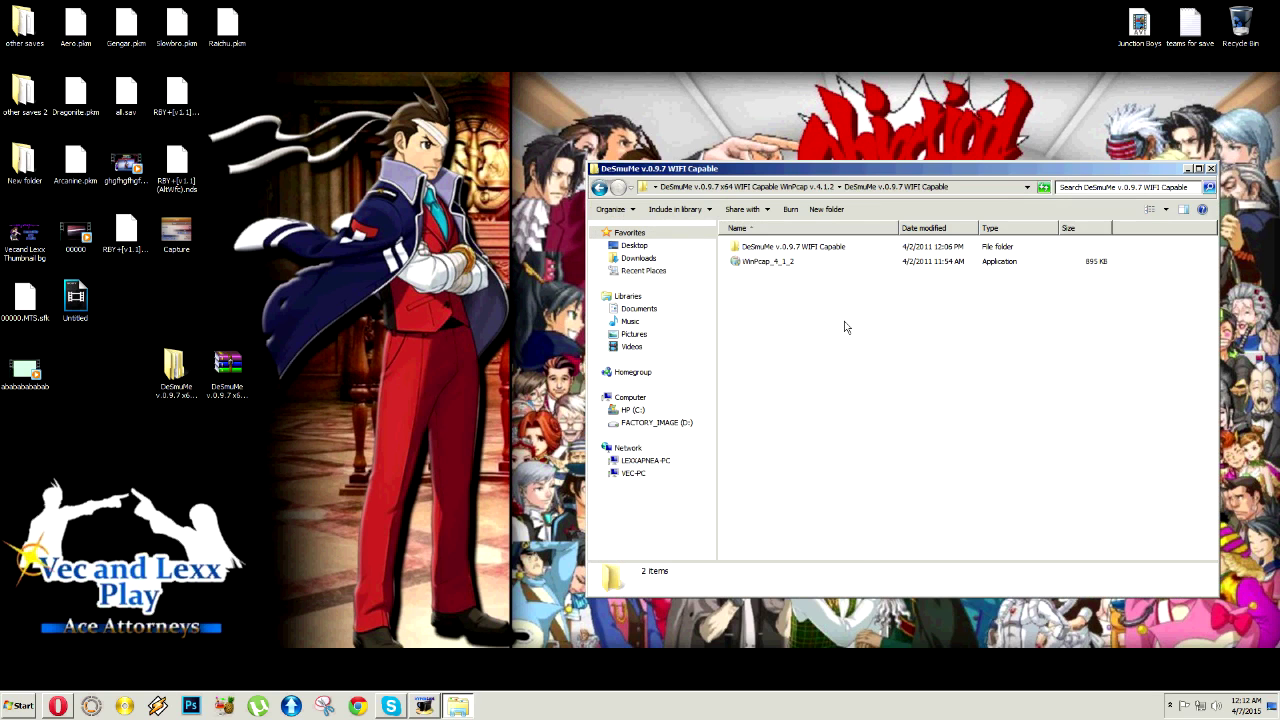
double_click(829, 248)
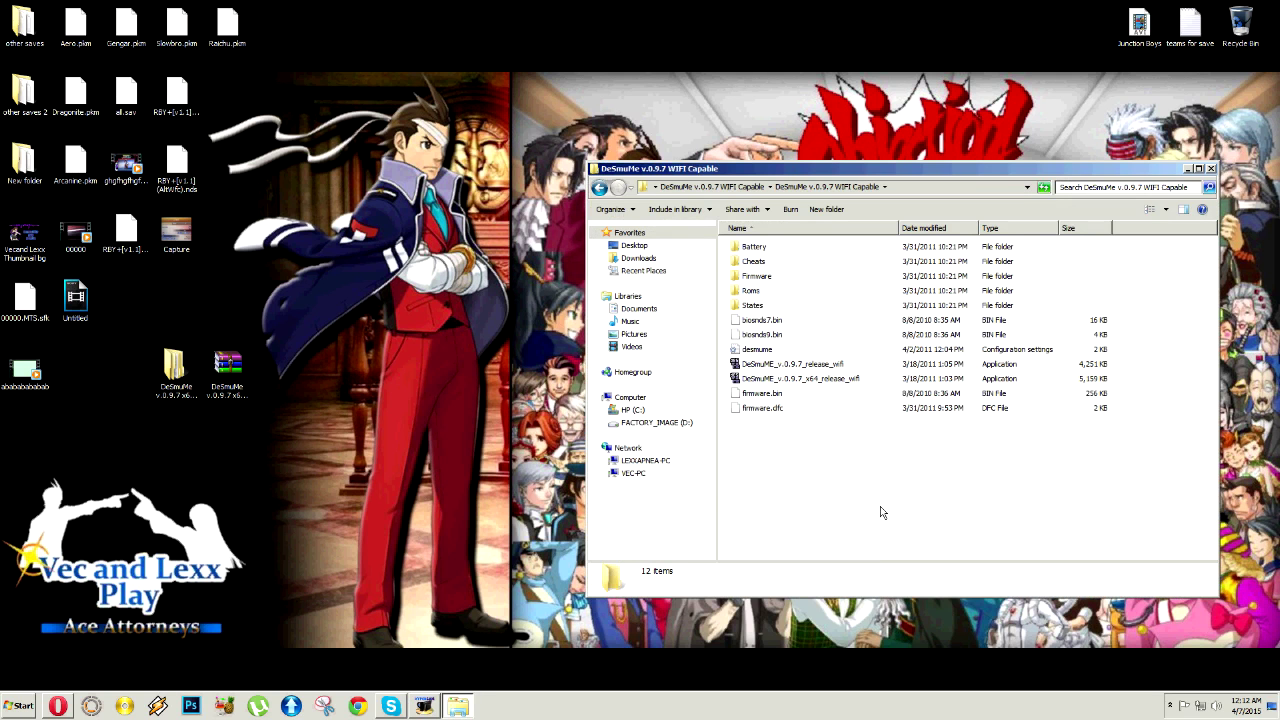
drag(727, 340, 763, 279)
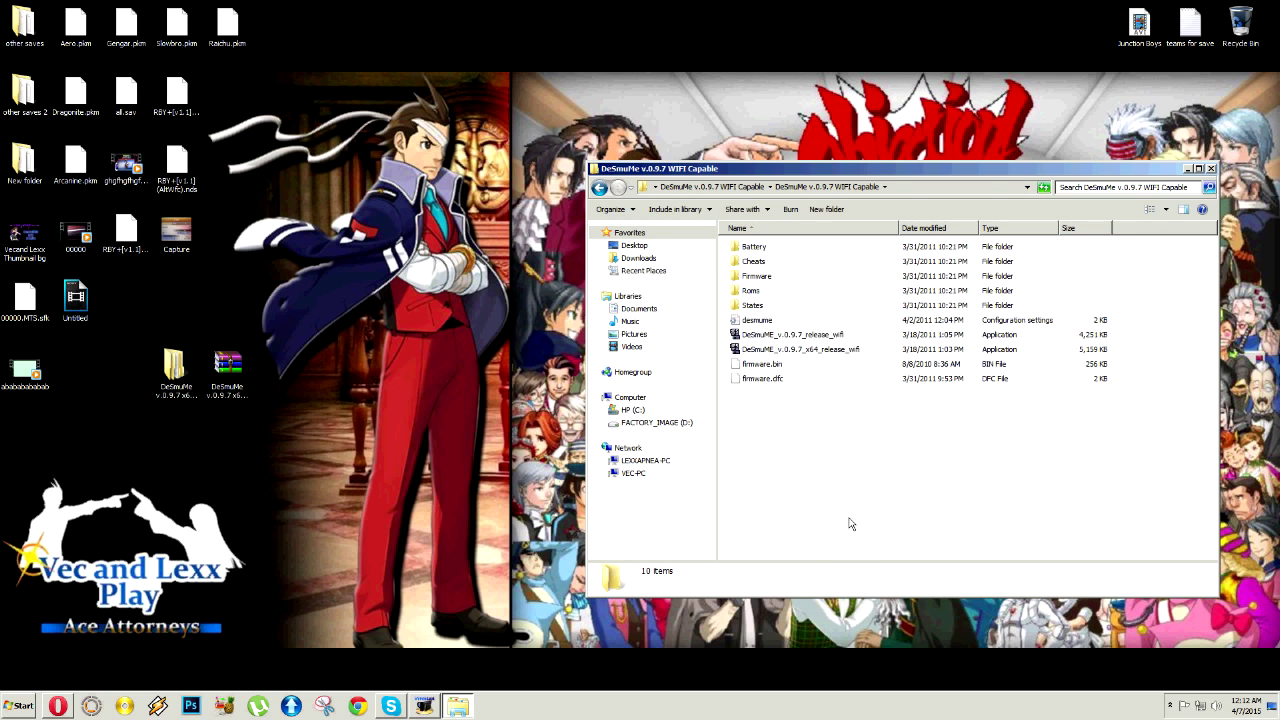
Launch the emulator with DeSmuME_v.0.9.7_x64_release_wifi
click(772, 368)
click(764, 380)
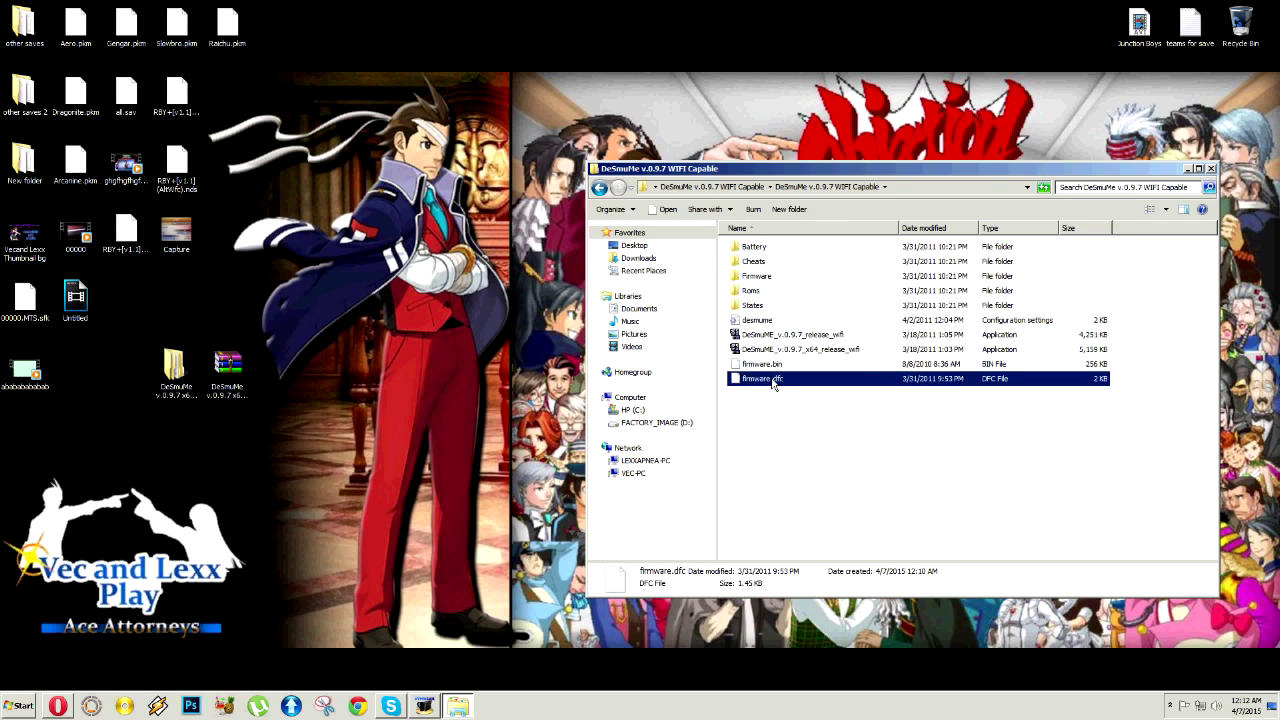
double_click(786, 350)
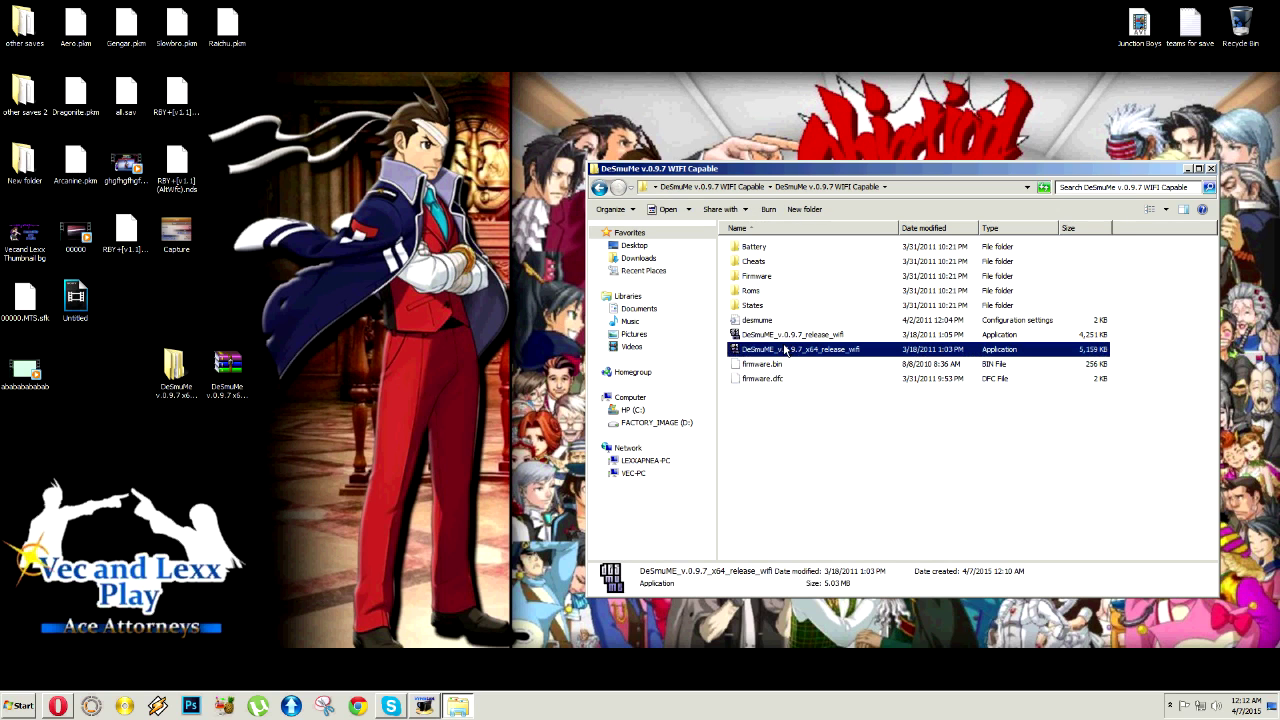
click(690, 360)
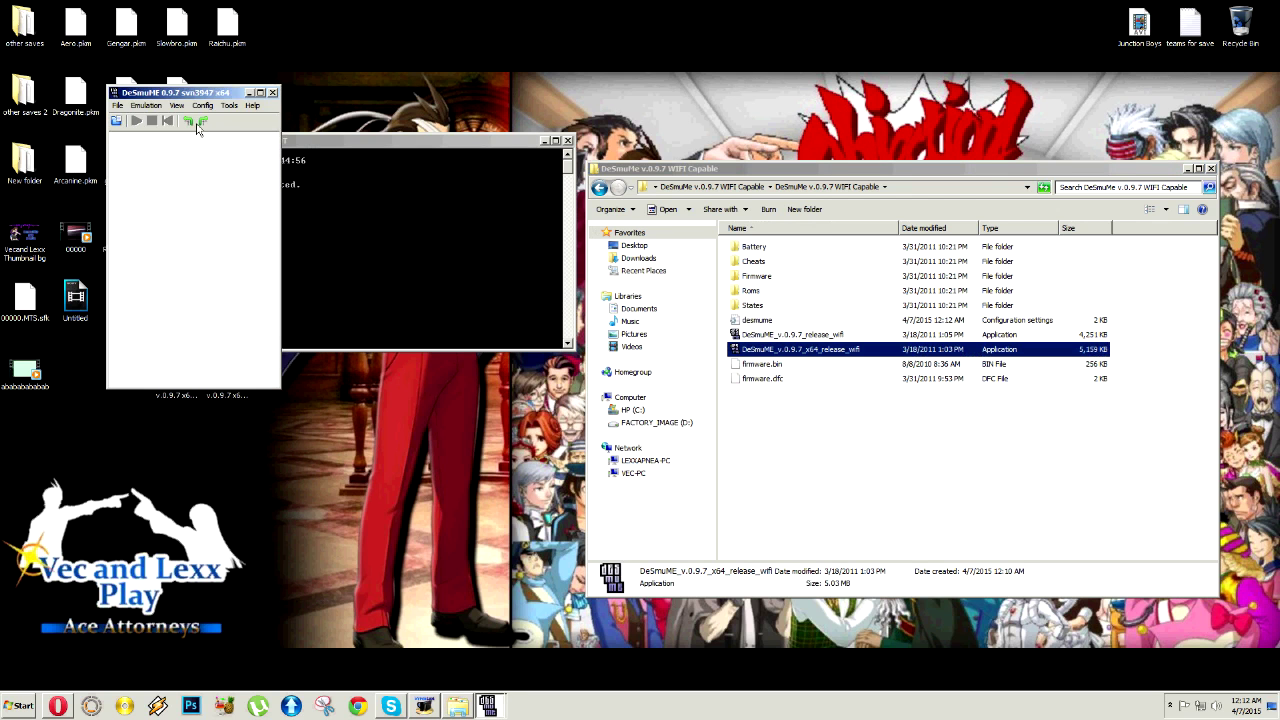
Open the emulator's Emulation settings
click(203, 105)
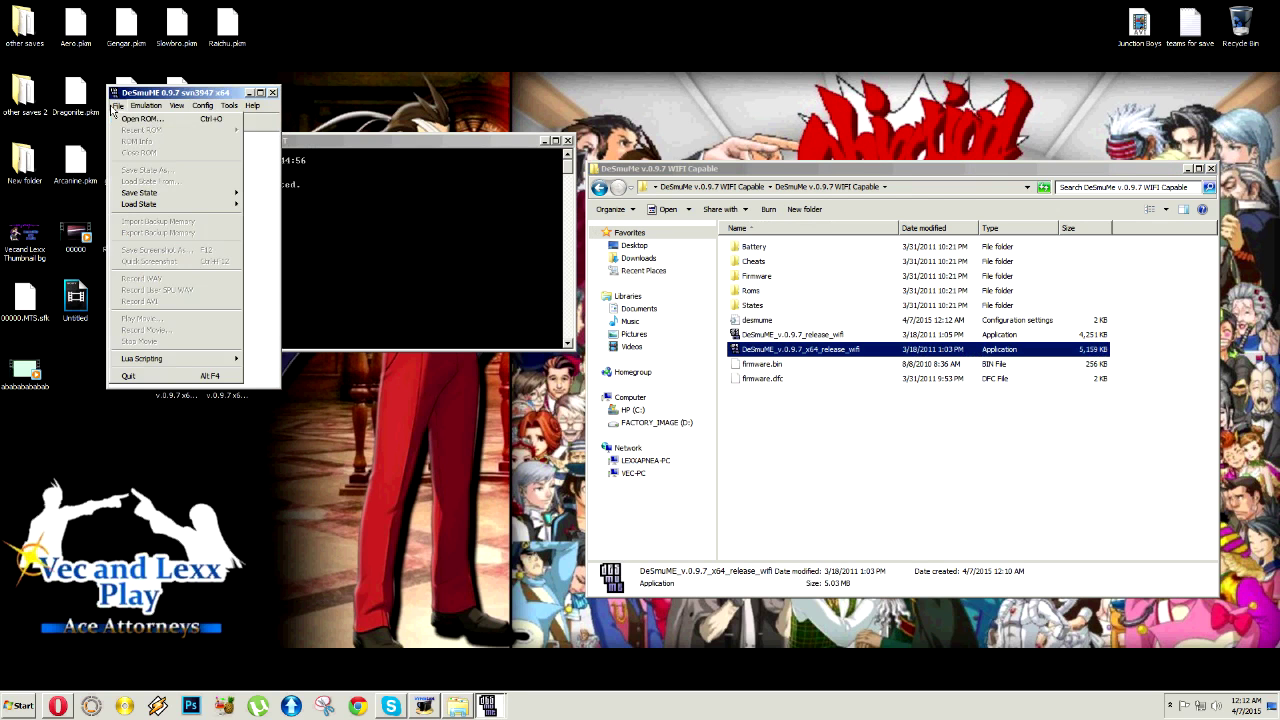
click(118, 120)
click(118, 120)
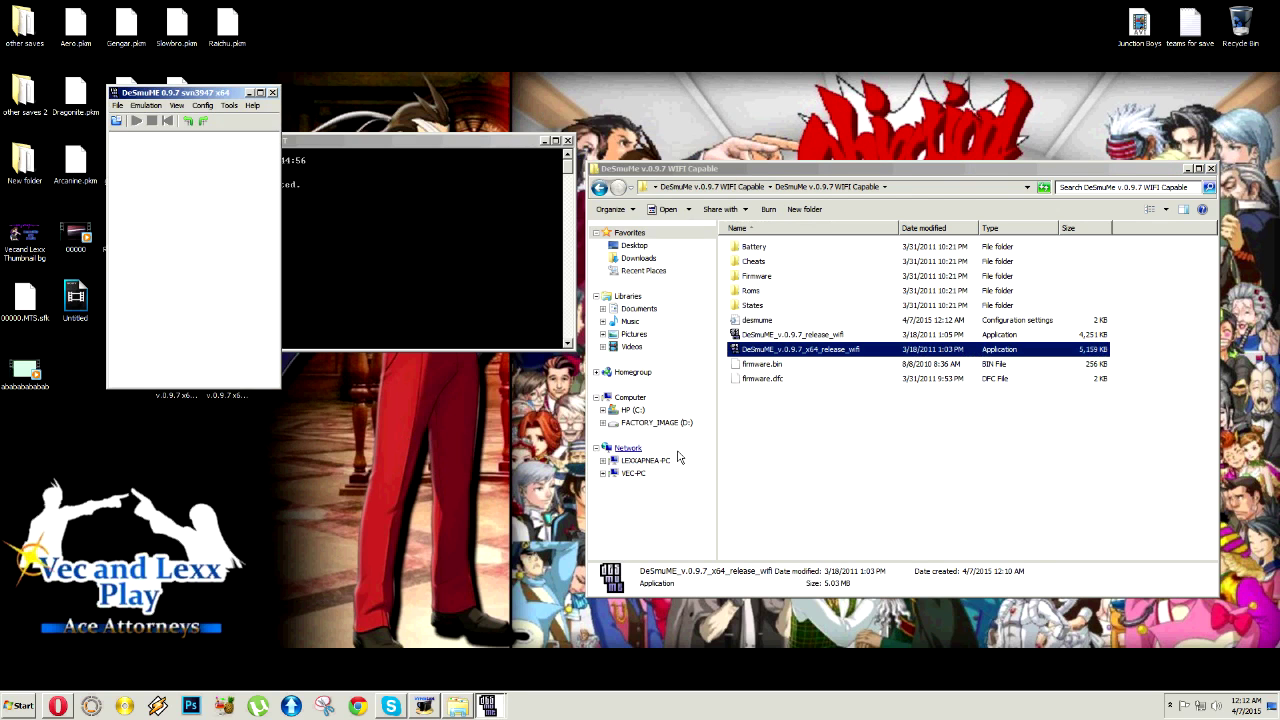
click(680, 455)
click(228, 105)
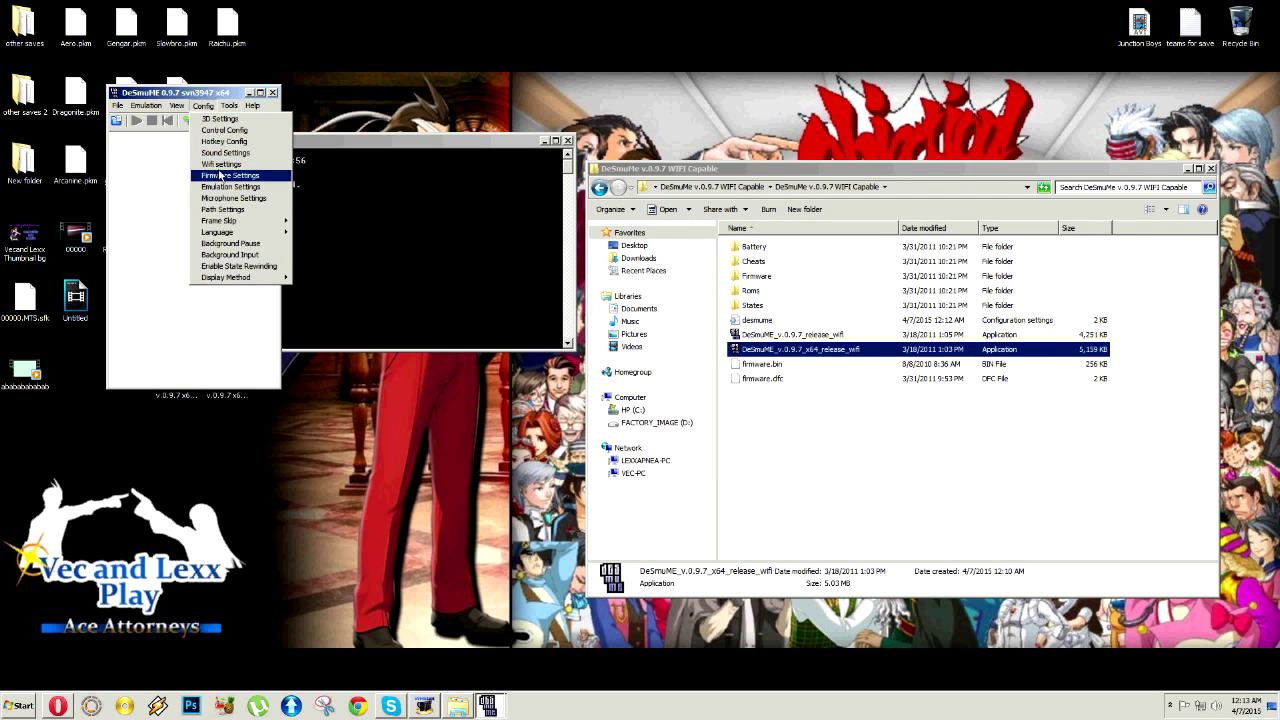
click(222, 187)
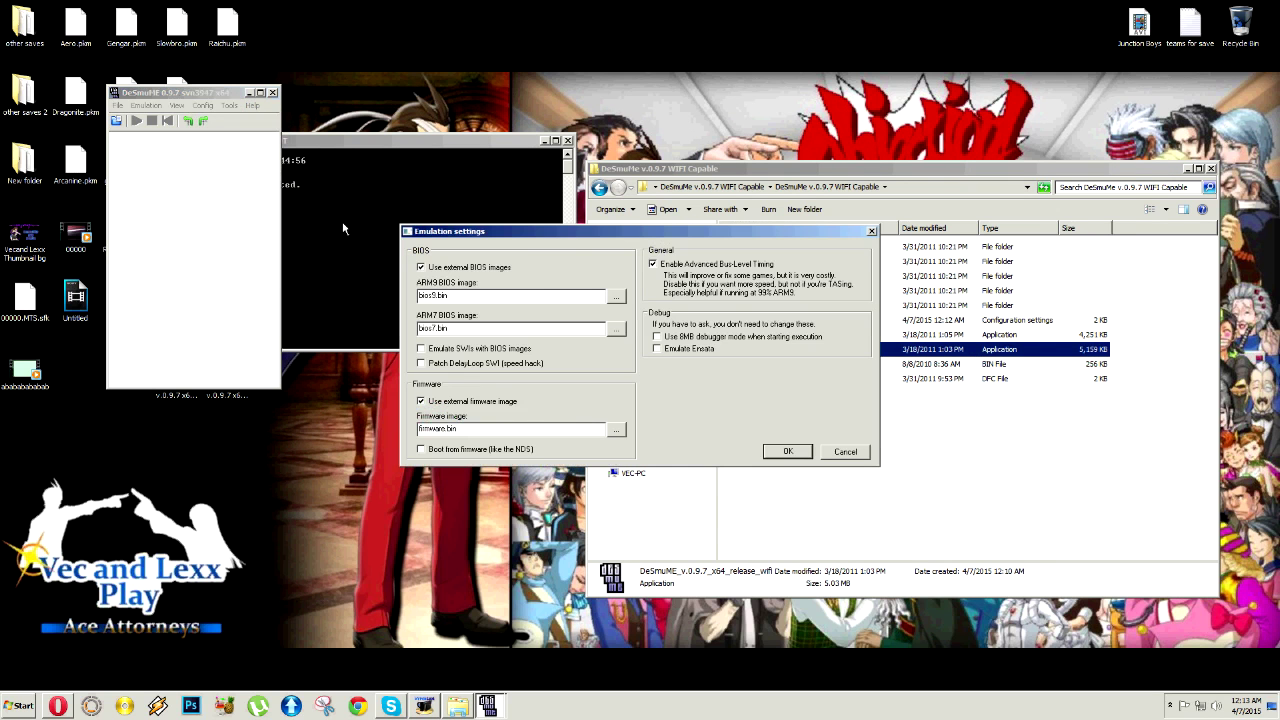
Browse to biosnds9.bin for the ARM9 BIOS image and biosnds7.bin for the ARM7 BIOS image, cancelling both selections
click(616, 297)
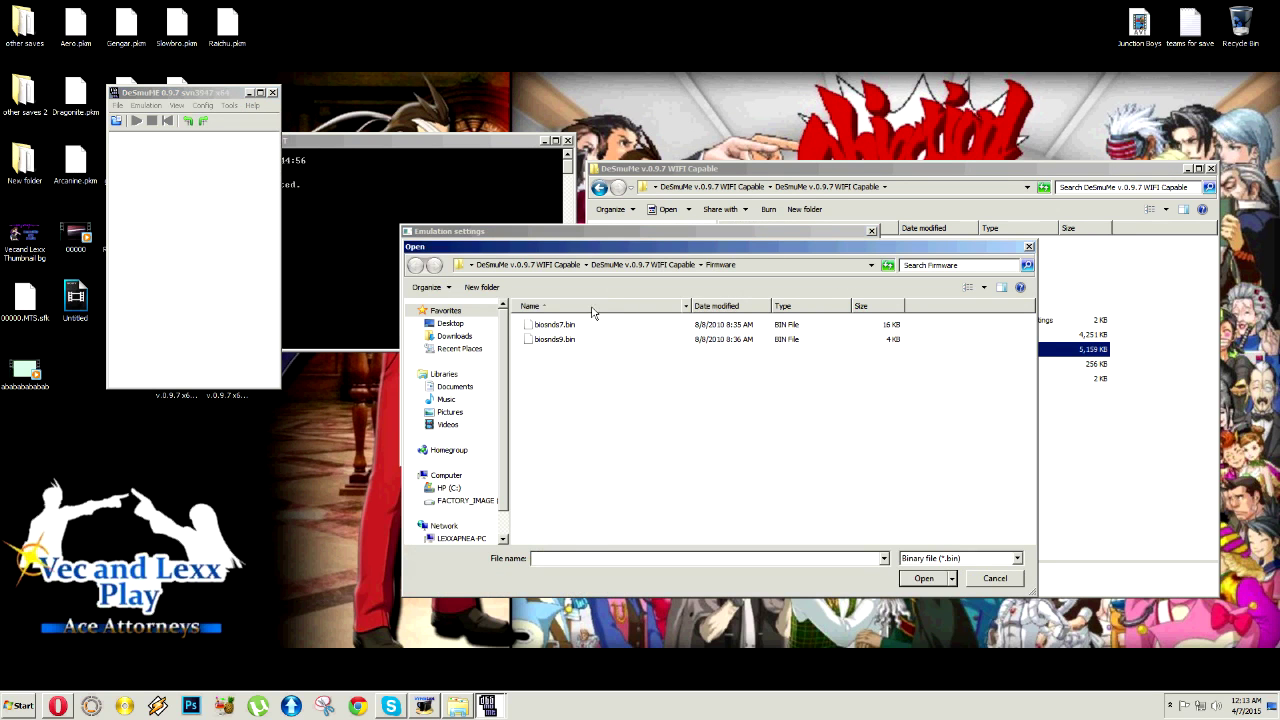
click(568, 339)
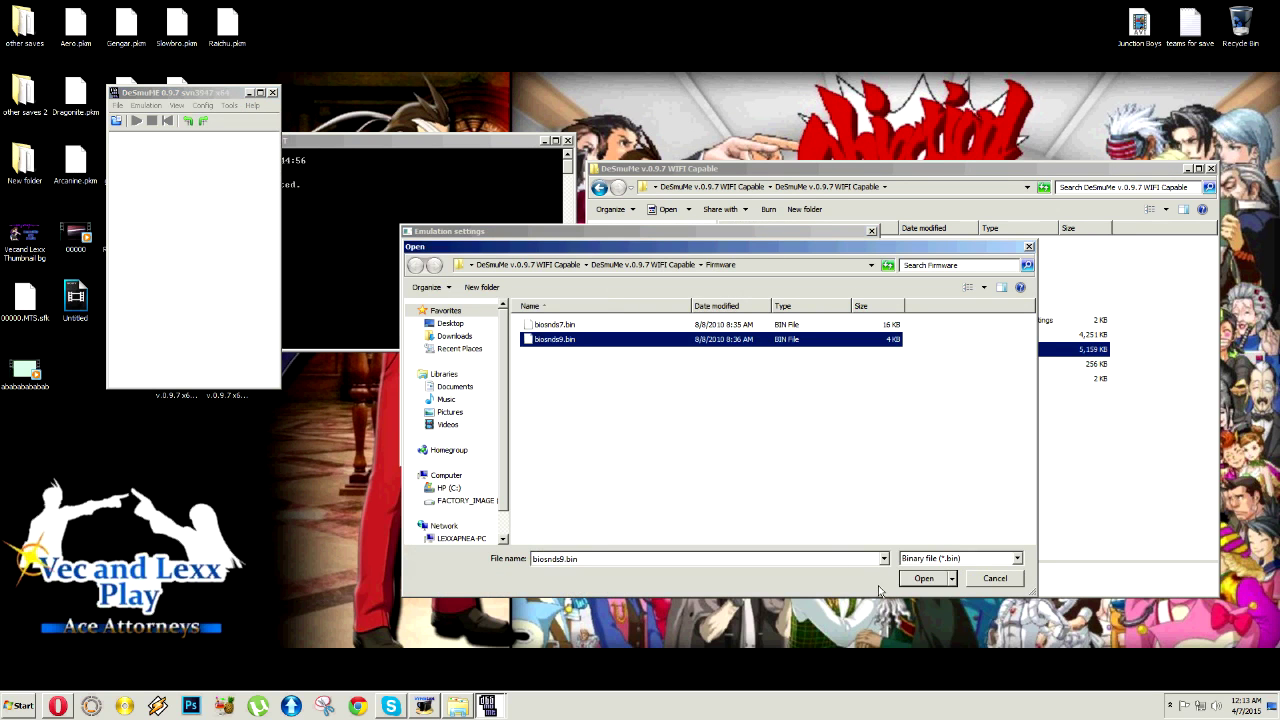
click(995, 579)
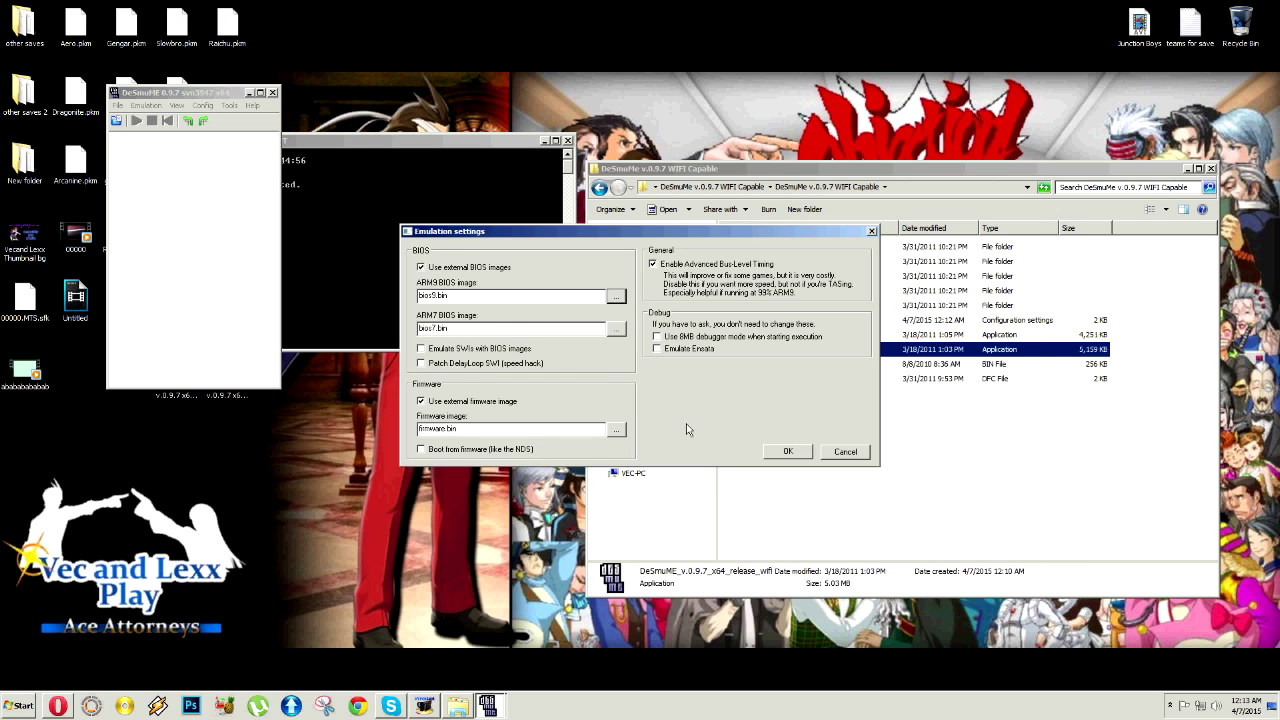
click(616, 330)
click(588, 326)
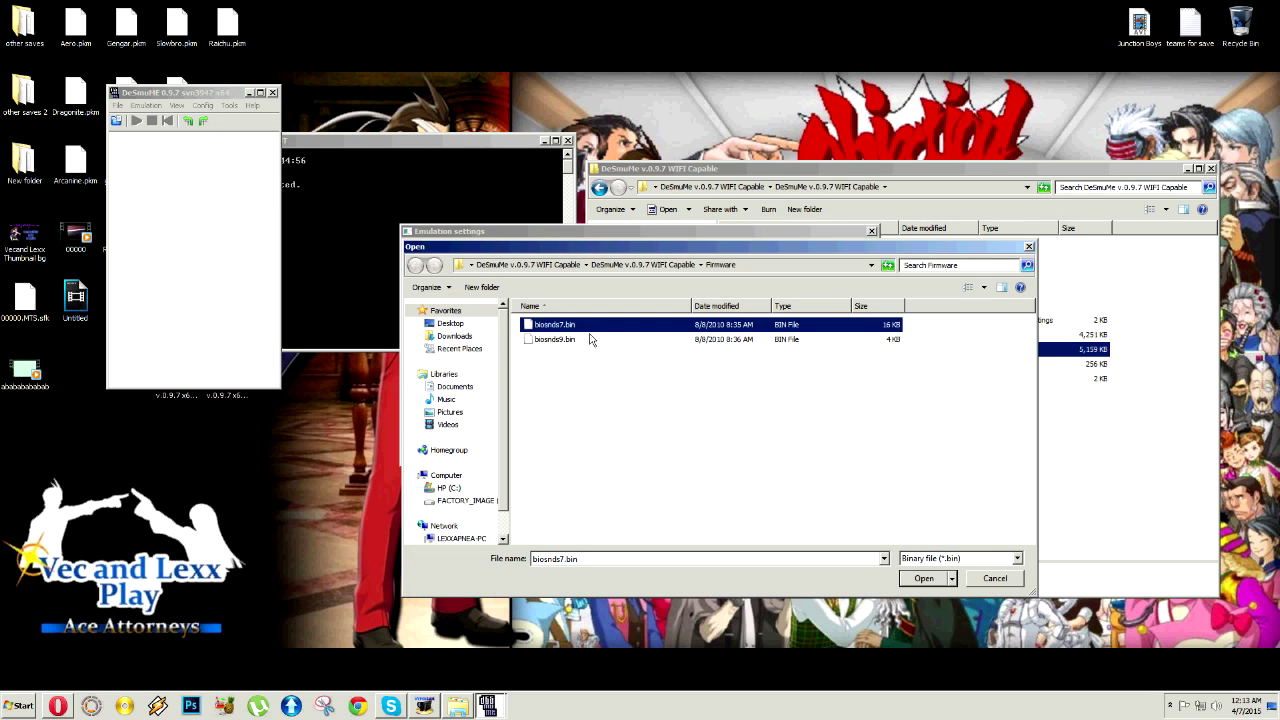
click(993, 580)
Browse to firmware.bin in the parent folder for the firmware image, cancel that selection and accept the emulation settings
click(620, 433)
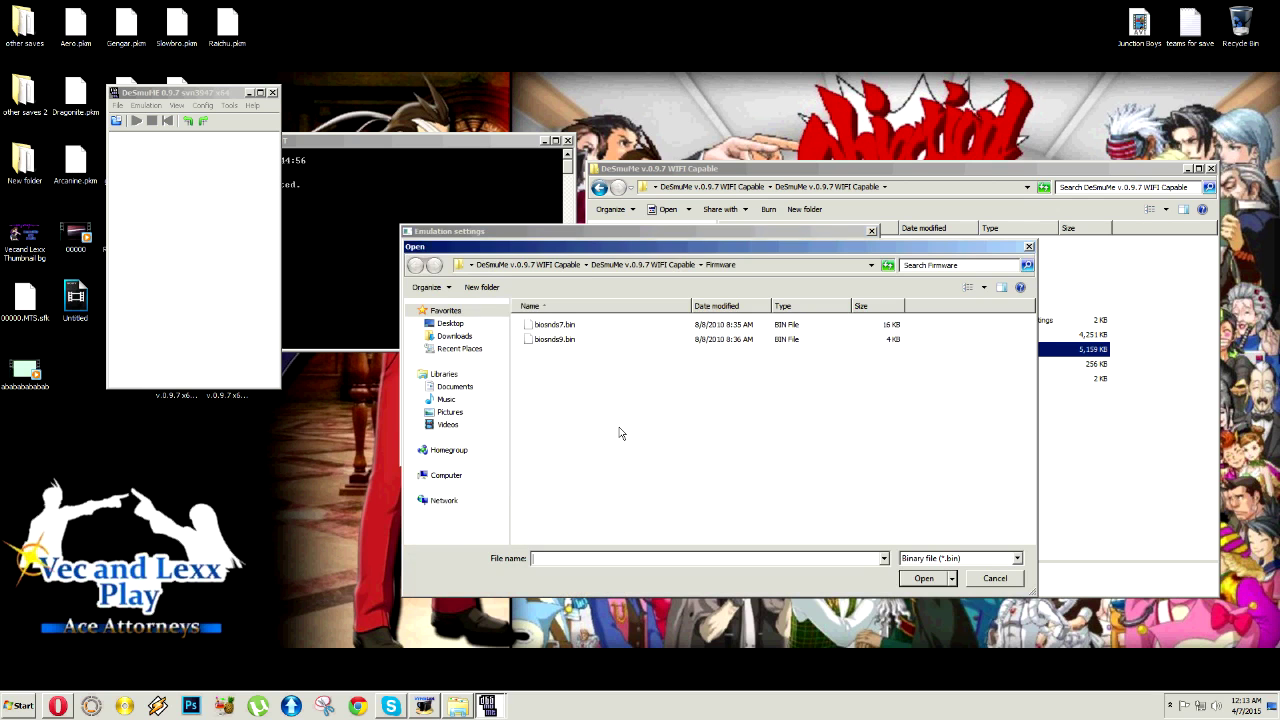
click(605, 265)
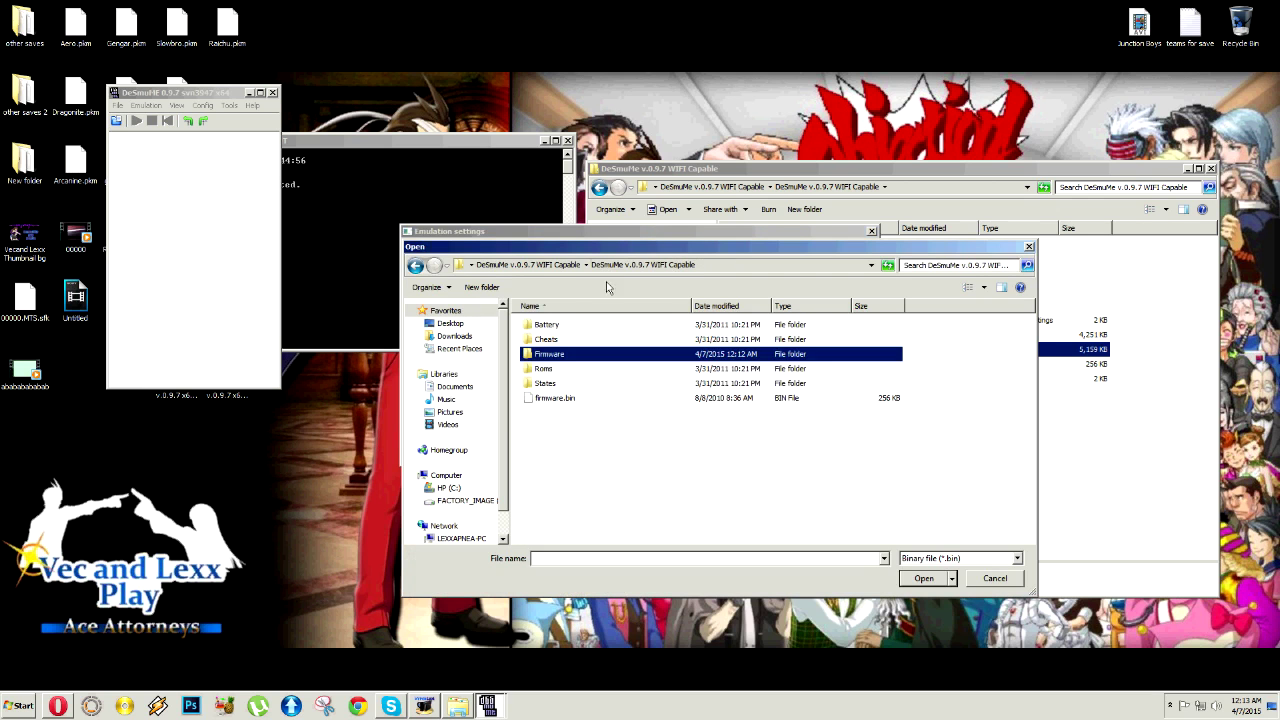
click(565, 398)
click(987, 582)
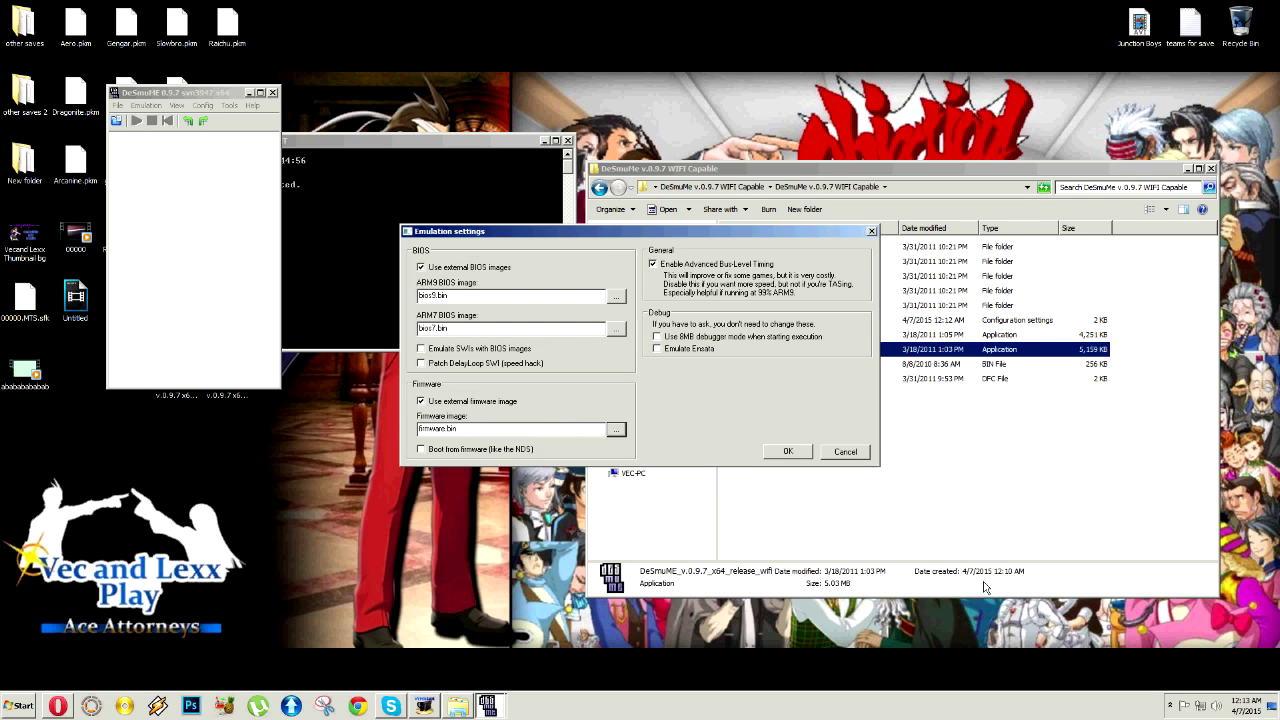
click(786, 452)
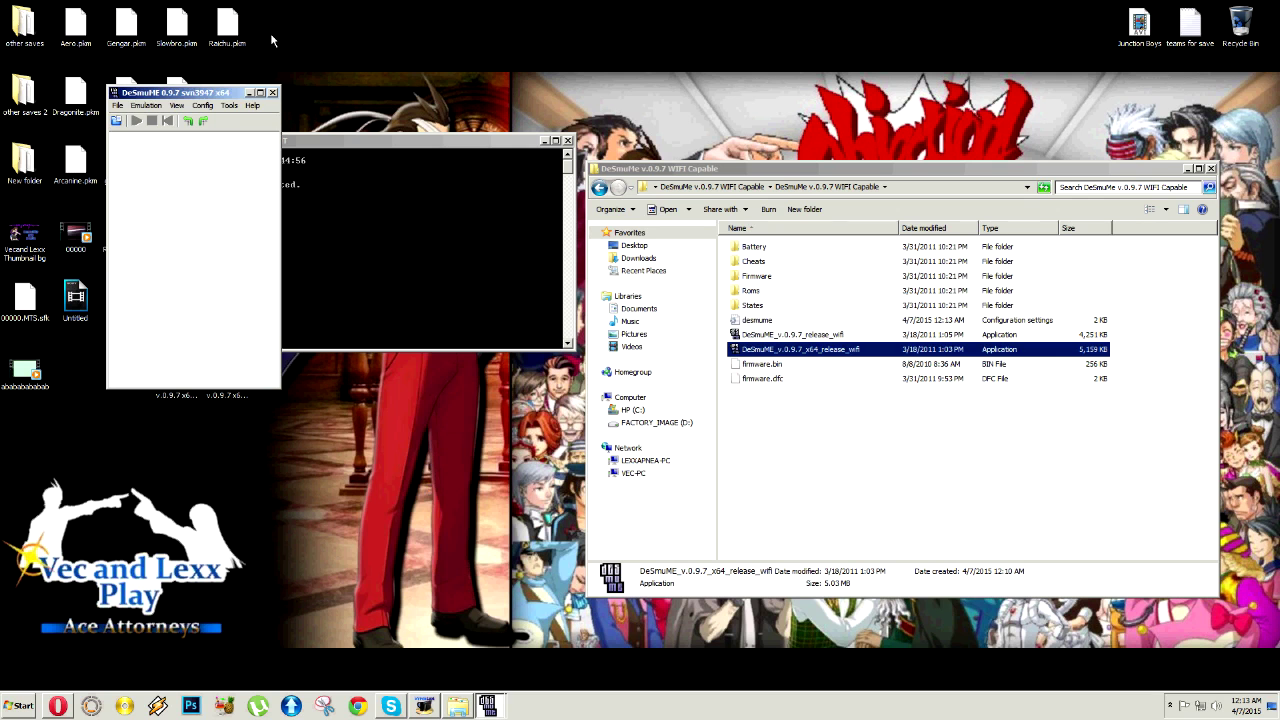
Close the emulator and relaunch it with DeSmuME_v.0.9.7_x64_release_wifi
drag(241, 95, 442, 131)
click(545, 141)
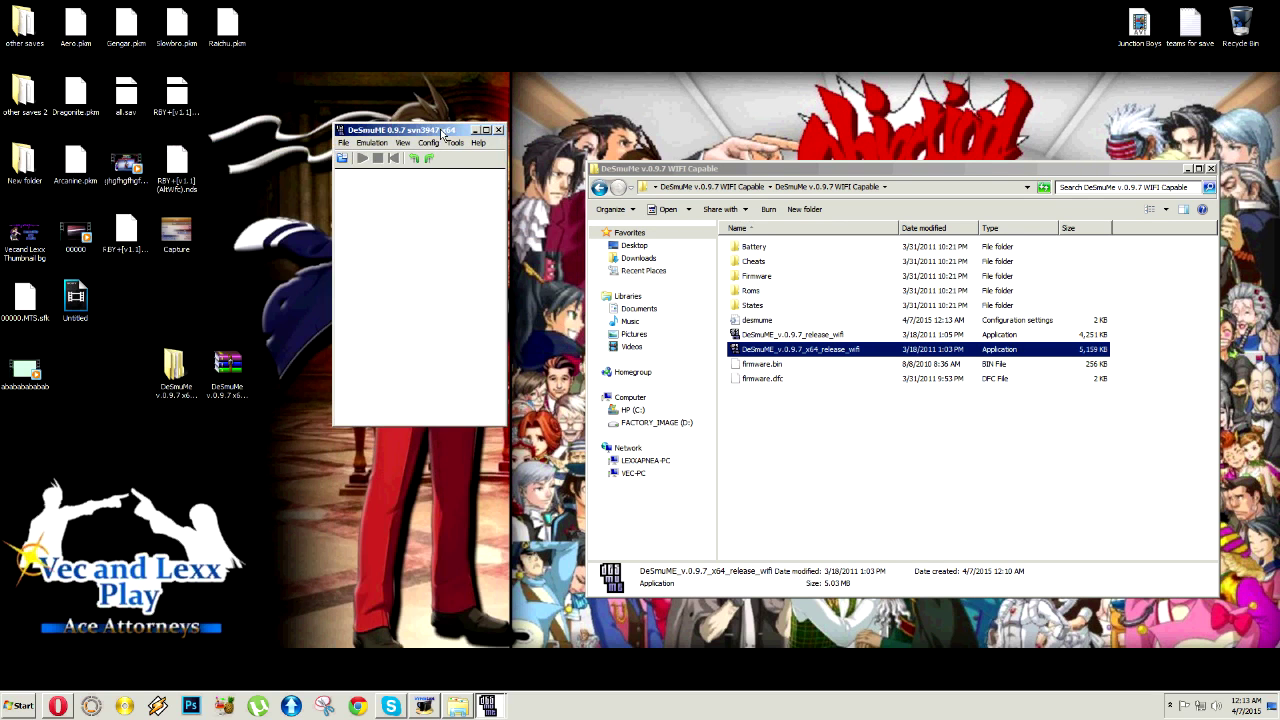
click(499, 131)
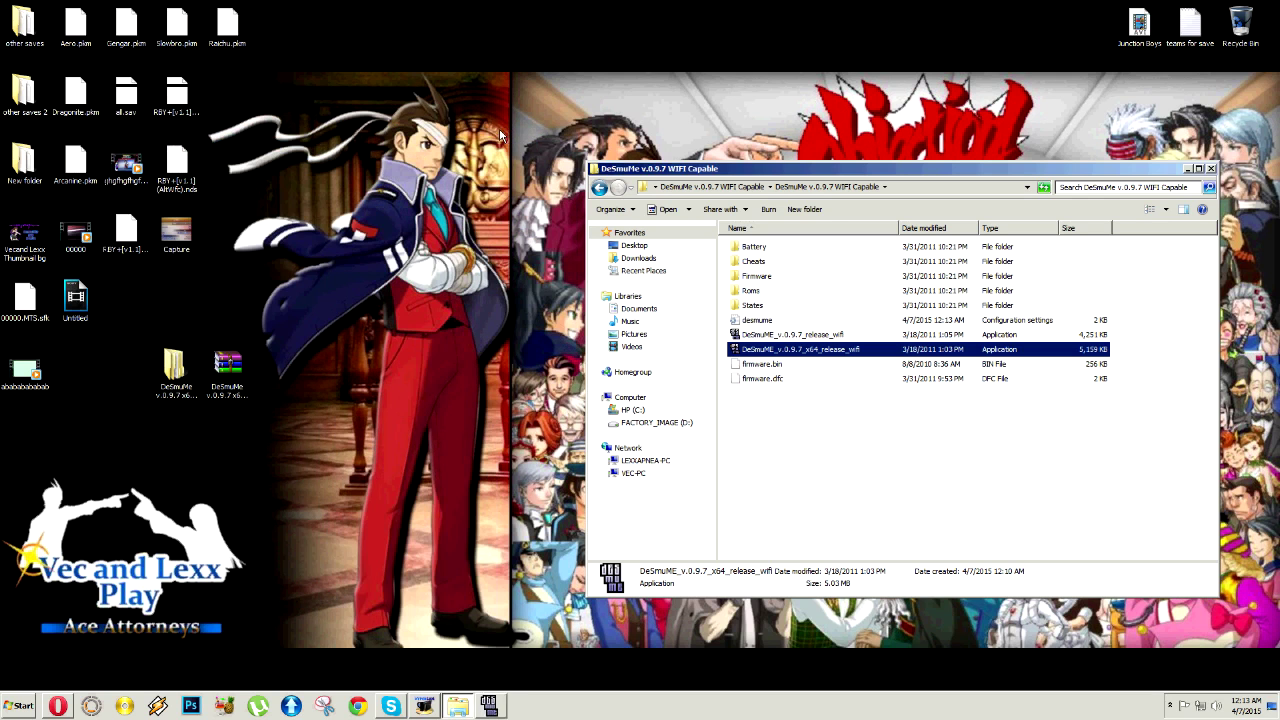
double_click(787, 350)
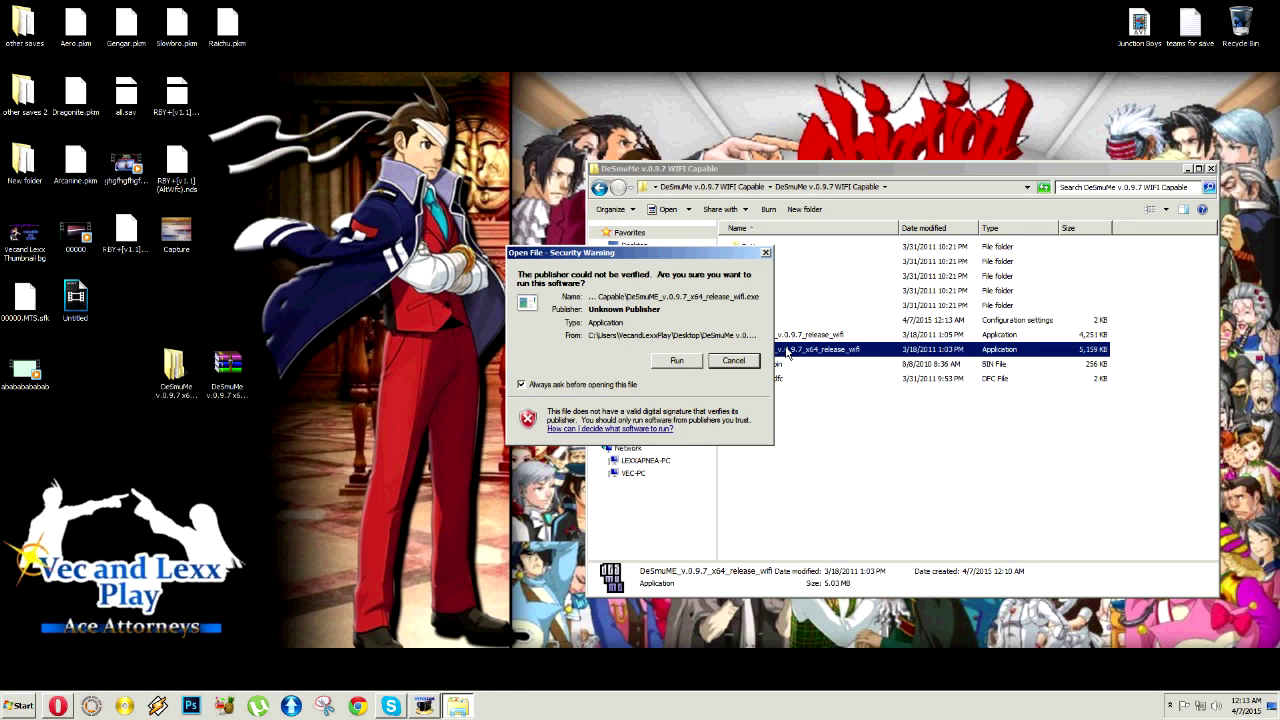
click(680, 361)
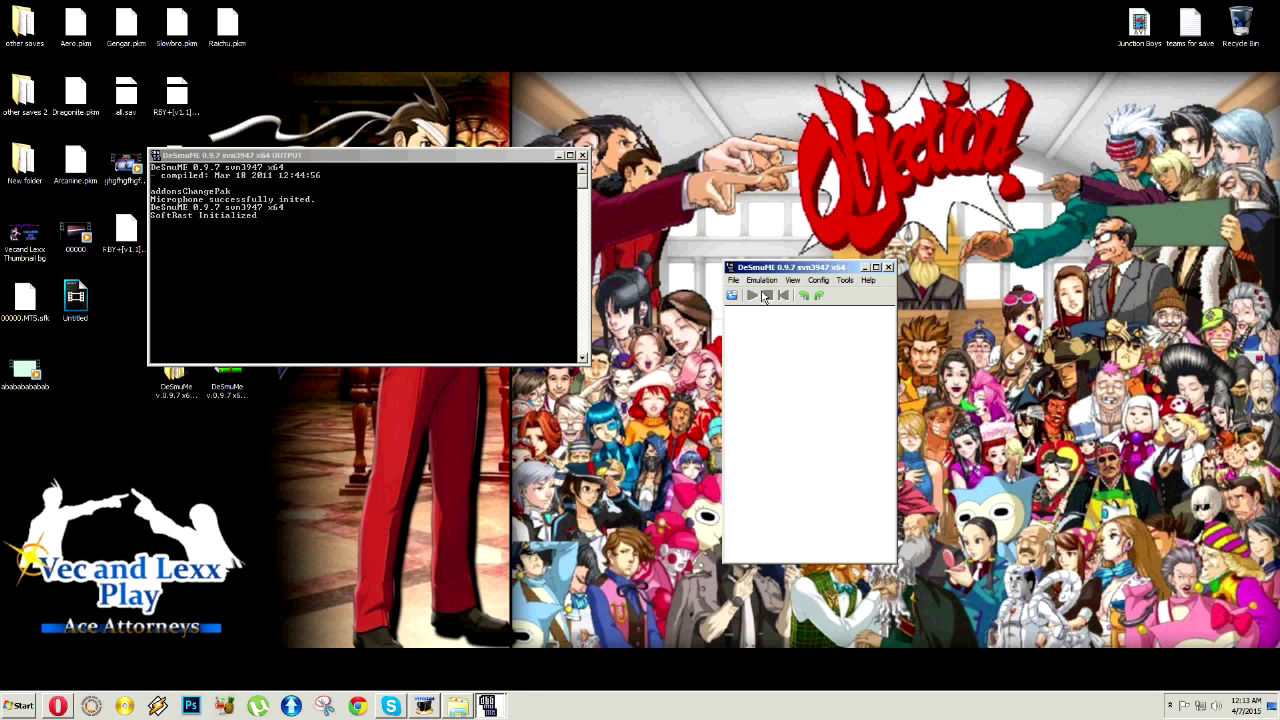
Load the pkmnb2_apfix (AltWfc).nds ROM from the Pokémon Black Version 2 folder inside the desktop's New folder
click(734, 280)
click(742, 296)
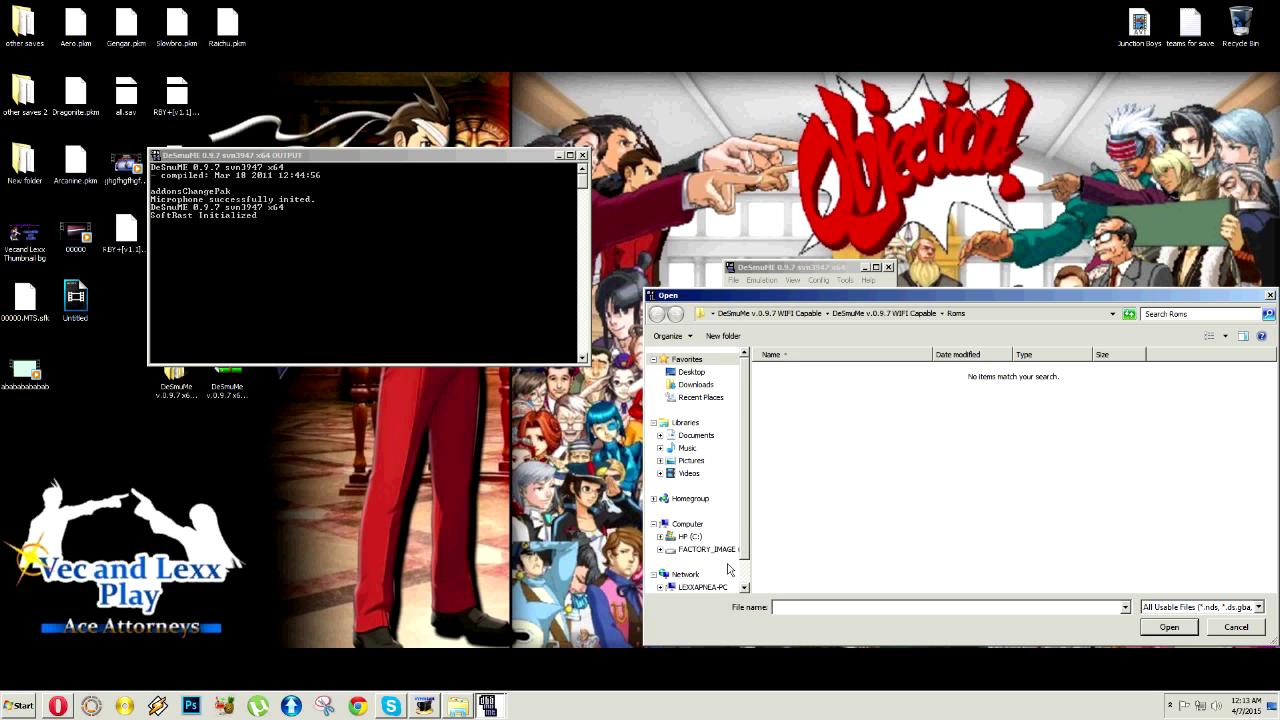
click(705, 315)
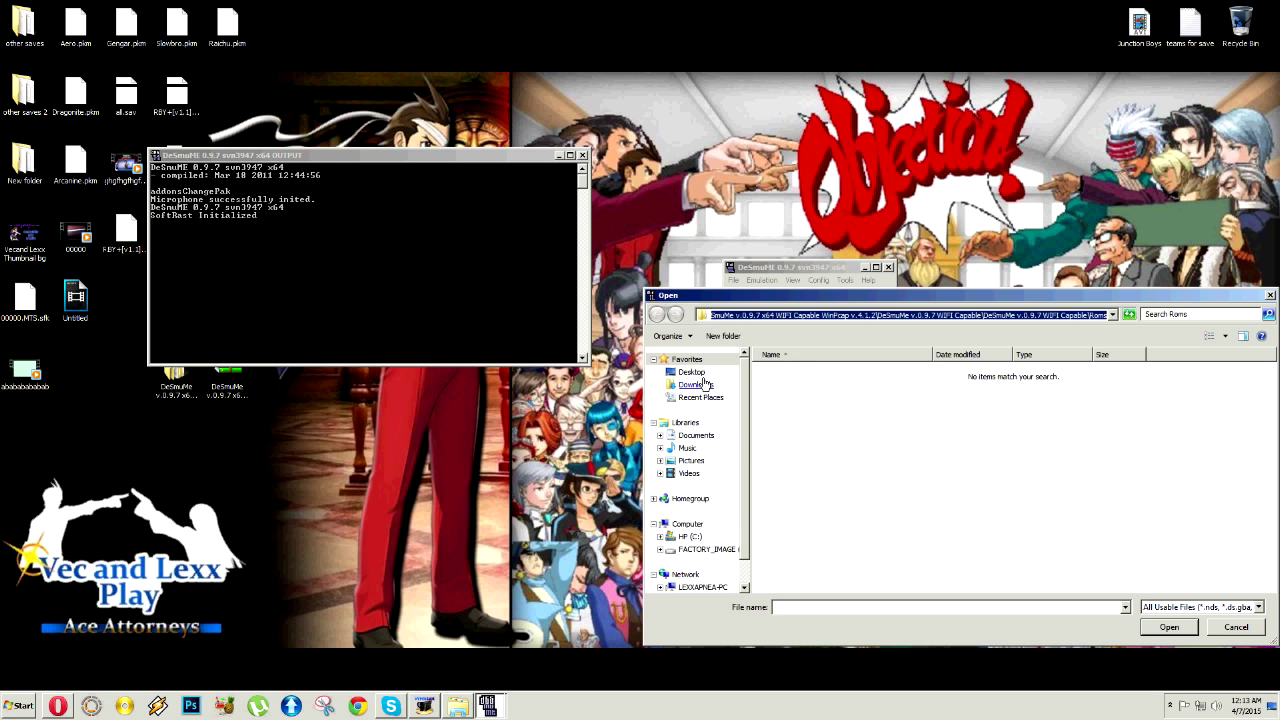
click(695, 373)
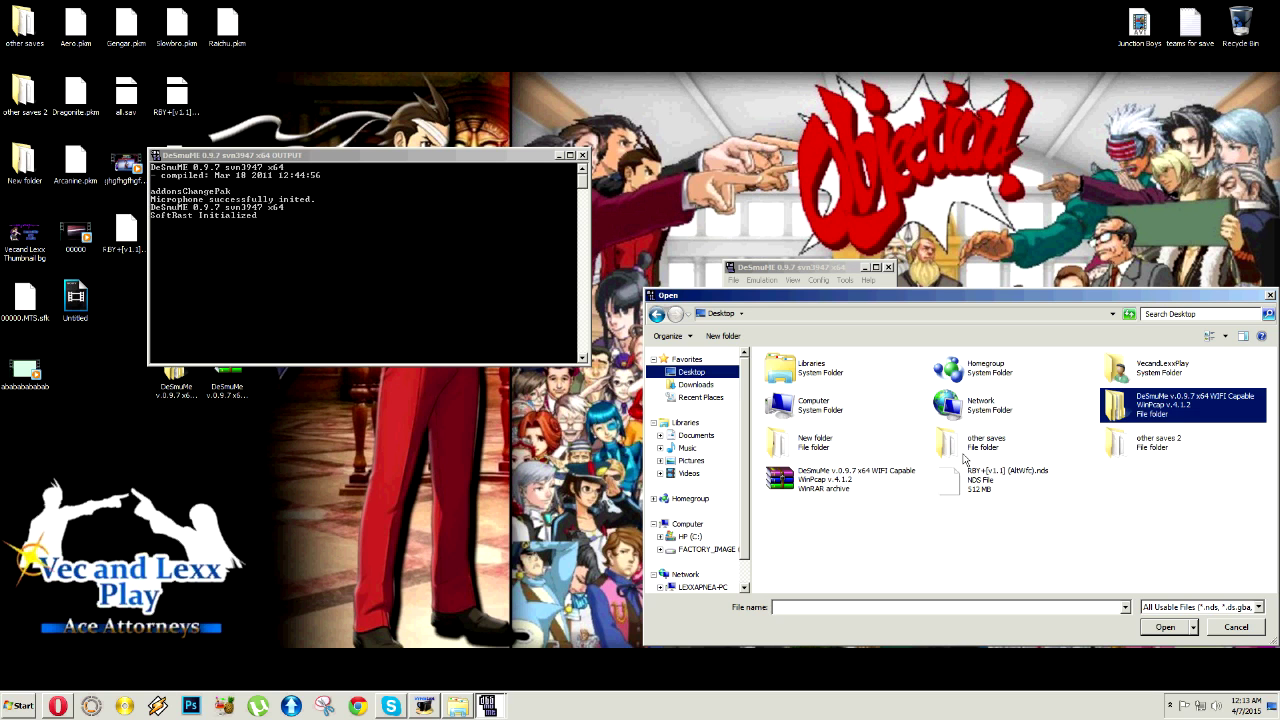
double_click(876, 446)
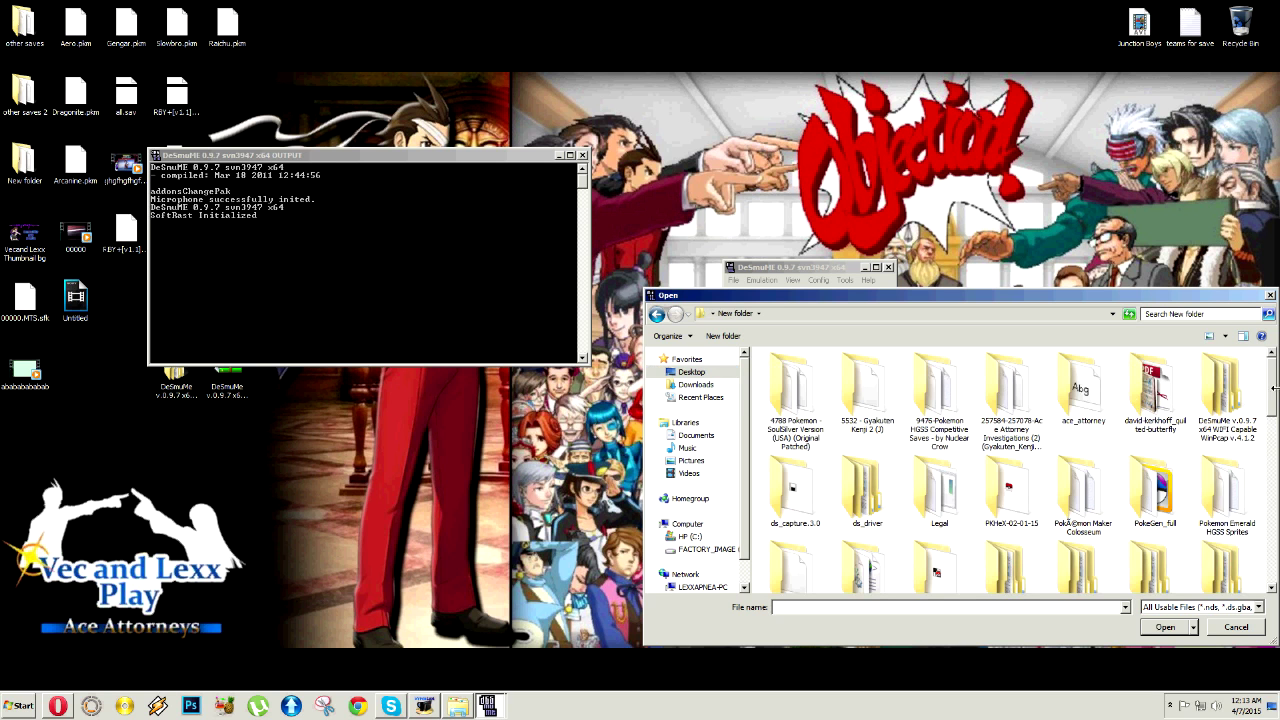
drag(1274, 390, 1275, 456)
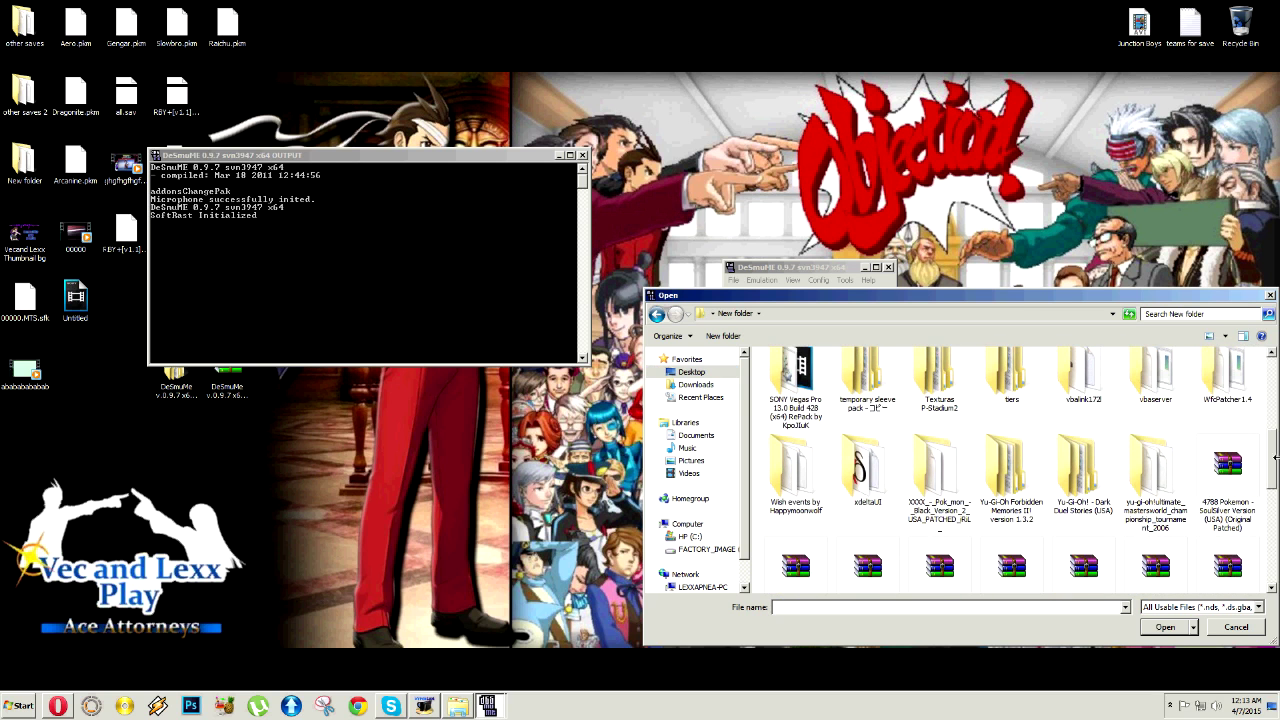
double_click(940, 470)
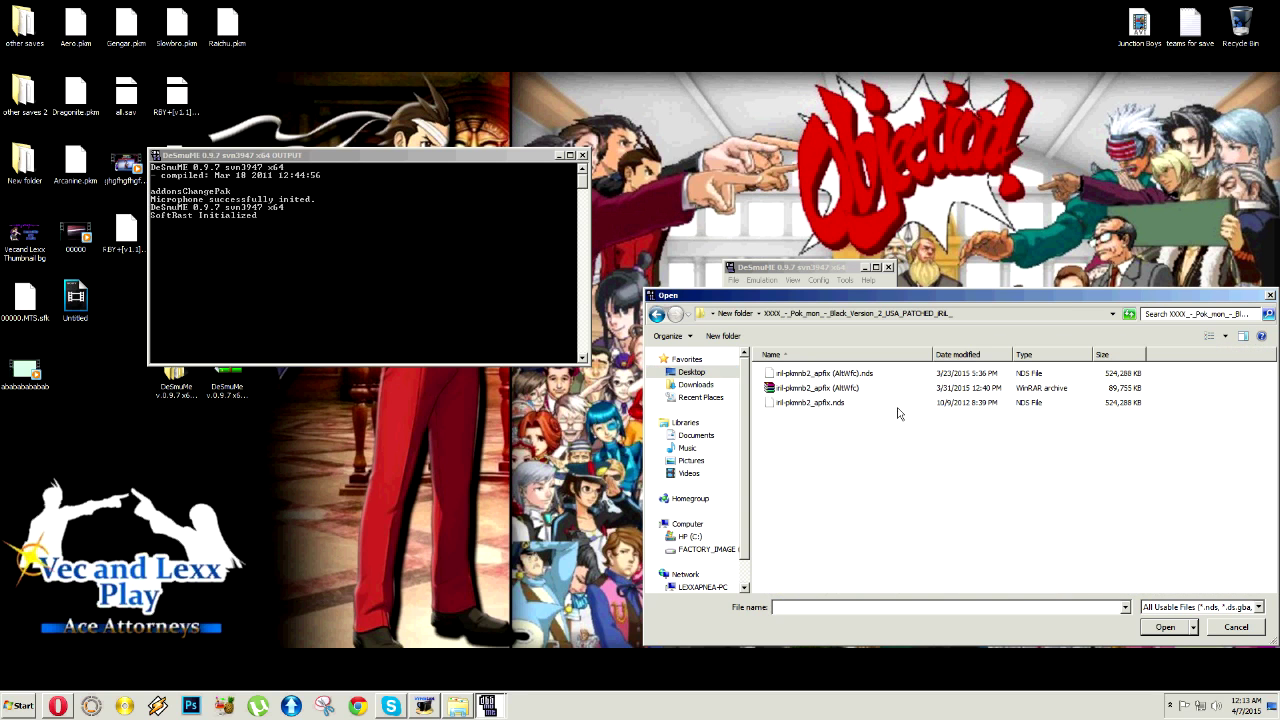
click(821, 375)
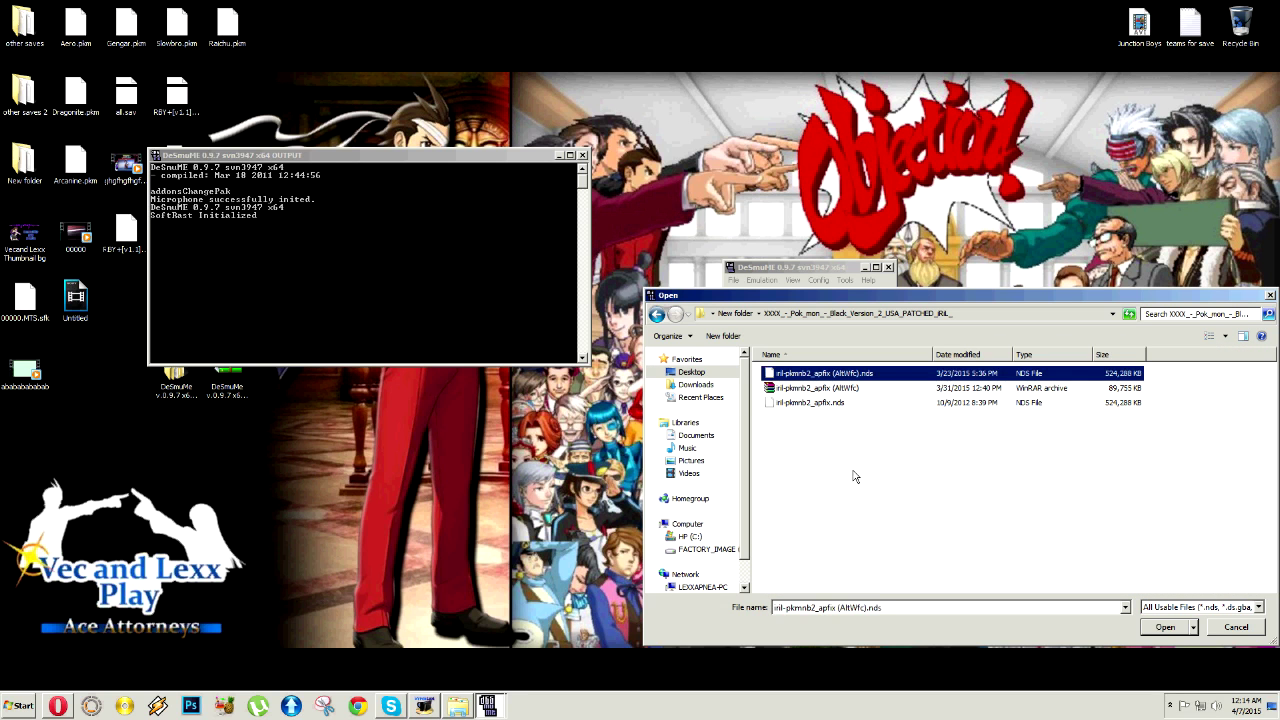
double_click(811, 381)
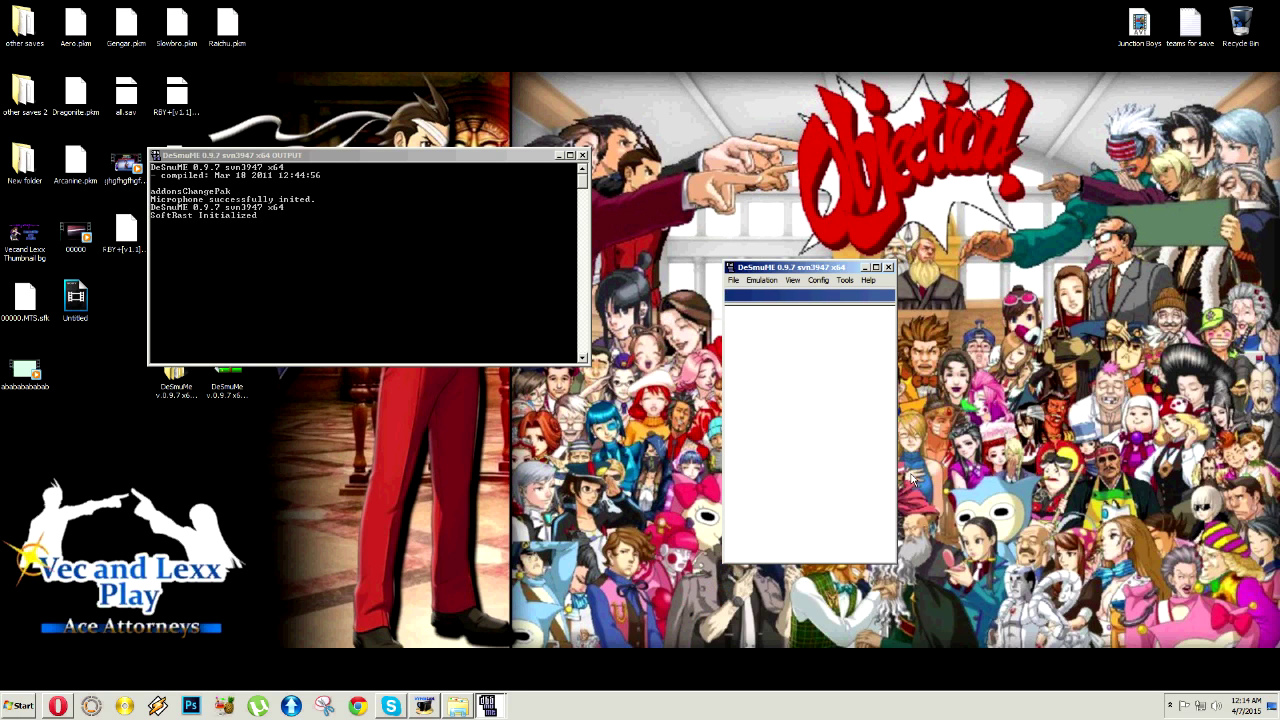
Open the WfcPatcher1.4 folder inside New folder on the desktop
key(super)
click(212, 446)
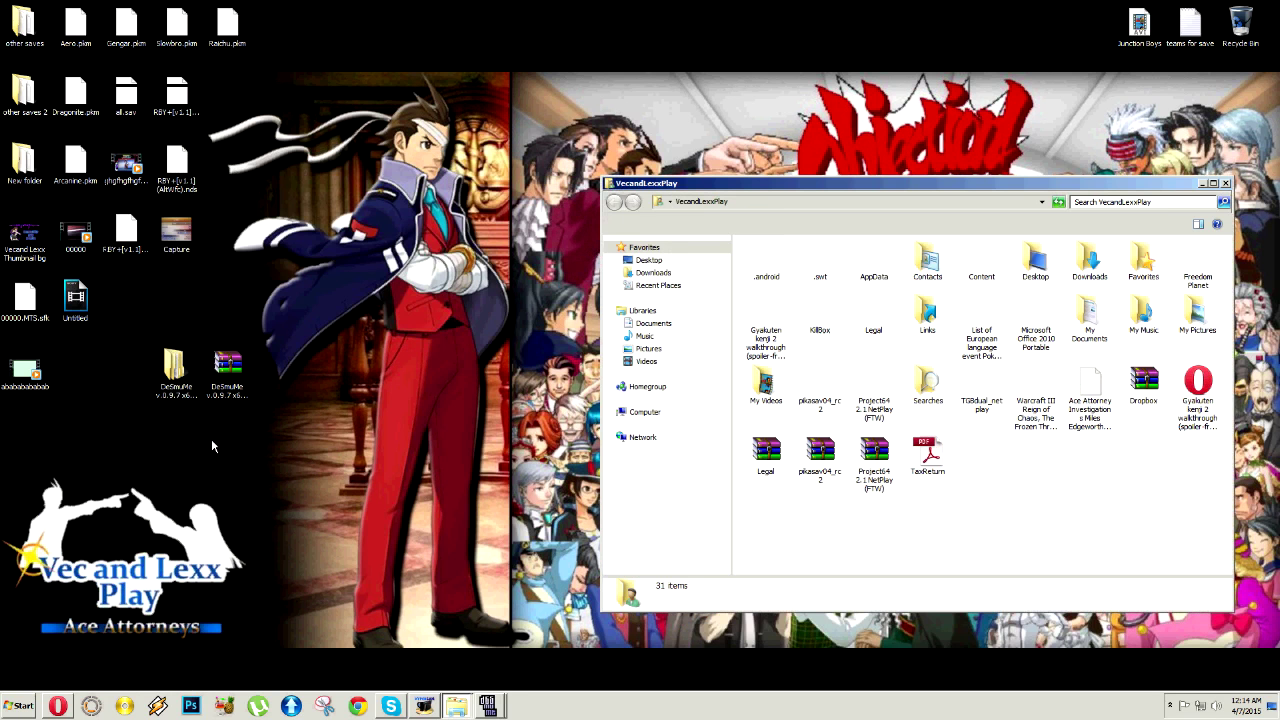
key(alt+Up)
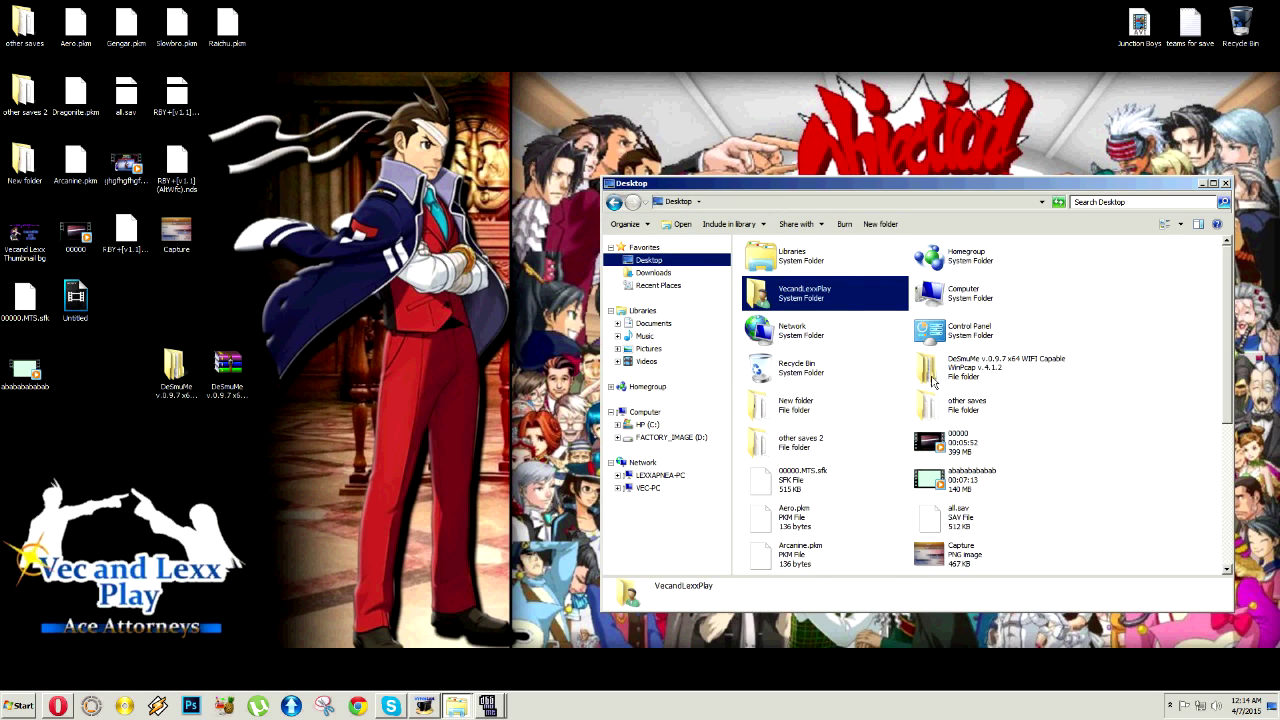
double_click(803, 420)
scroll(803, 425, down, 3)
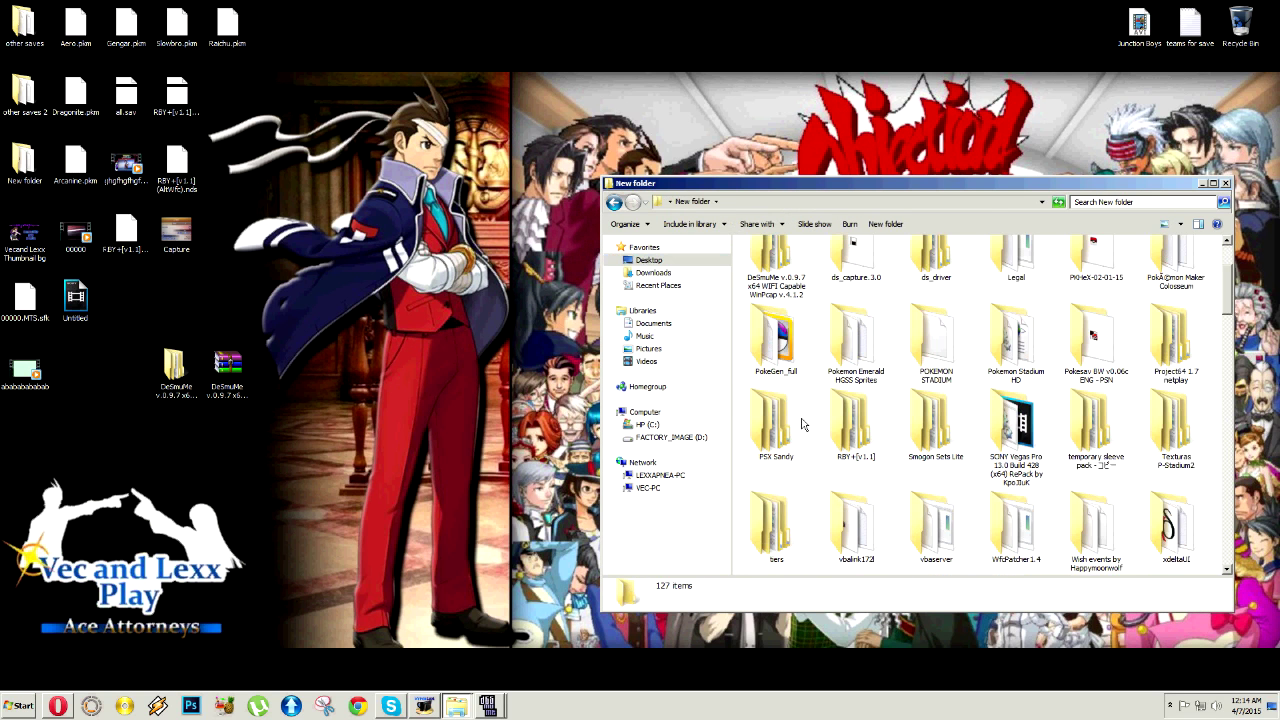
double_click(985, 522)
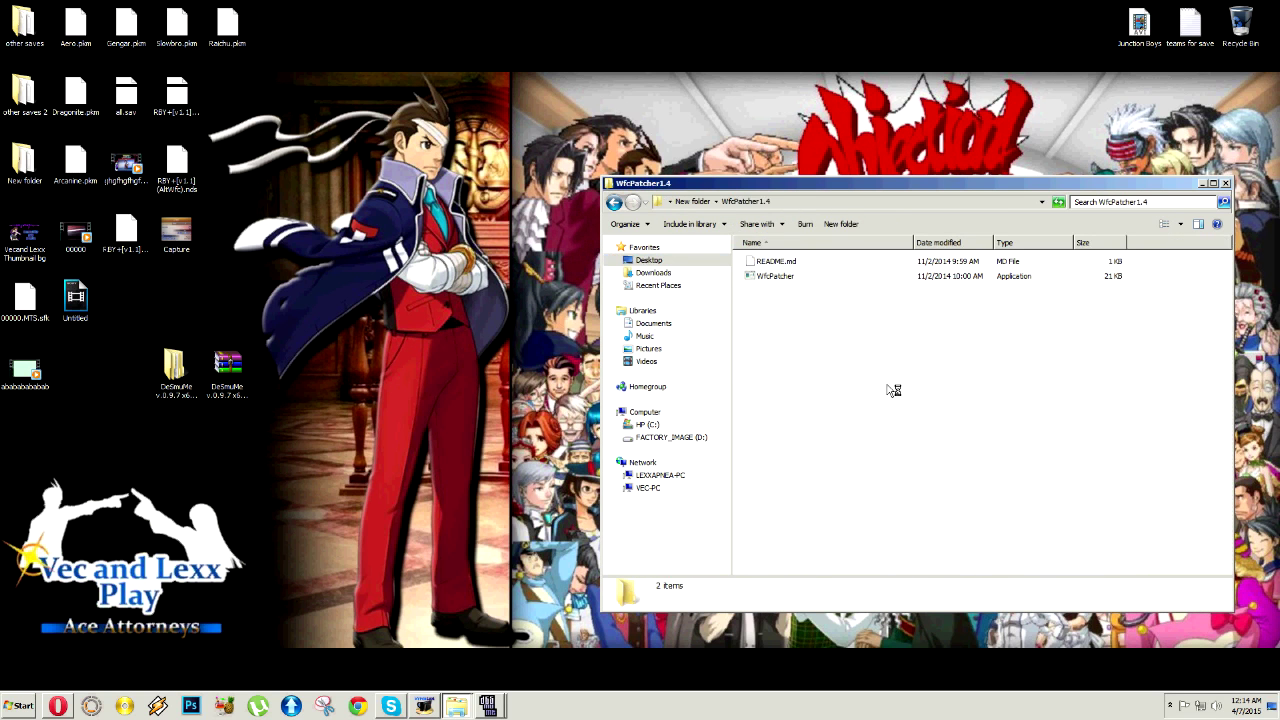
Try to feed the desktop ROM RBY+[v1.1] (AltWfc).nds to WfcPatcher and close the WfcPatcher1.4 folder
drag(1006, 186, 508, 179)
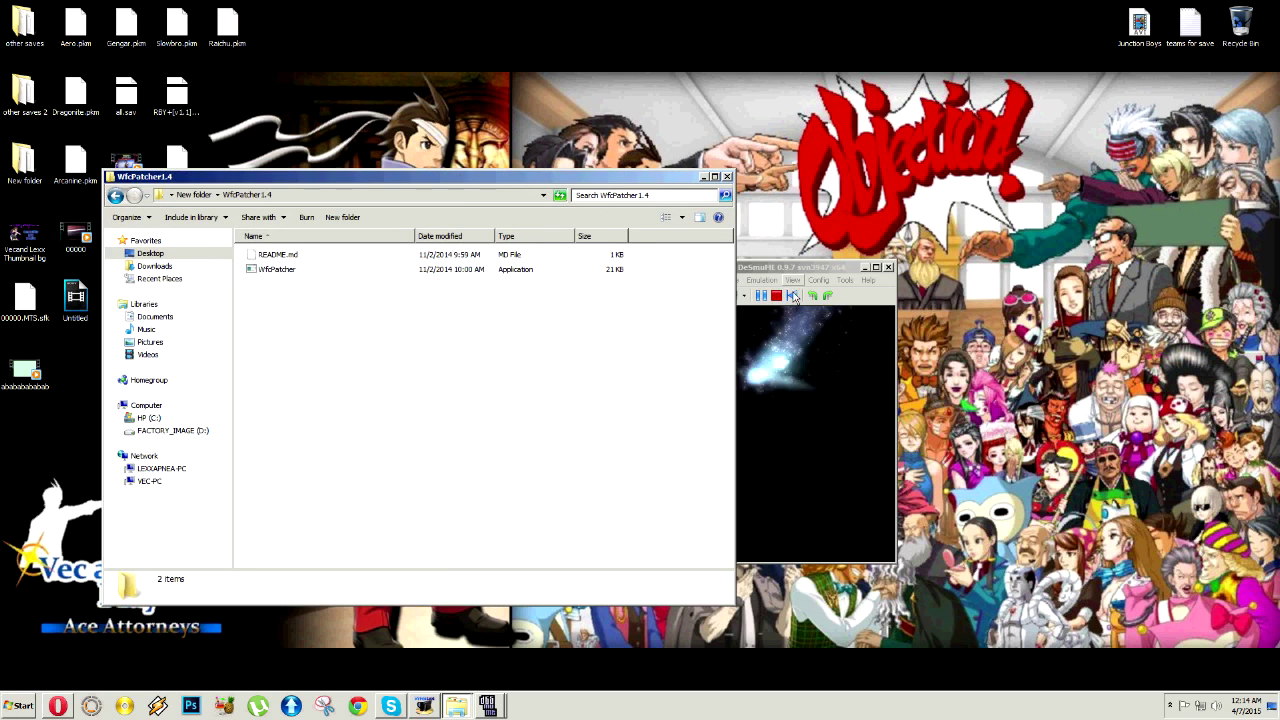
drag(791, 268, 960, 274)
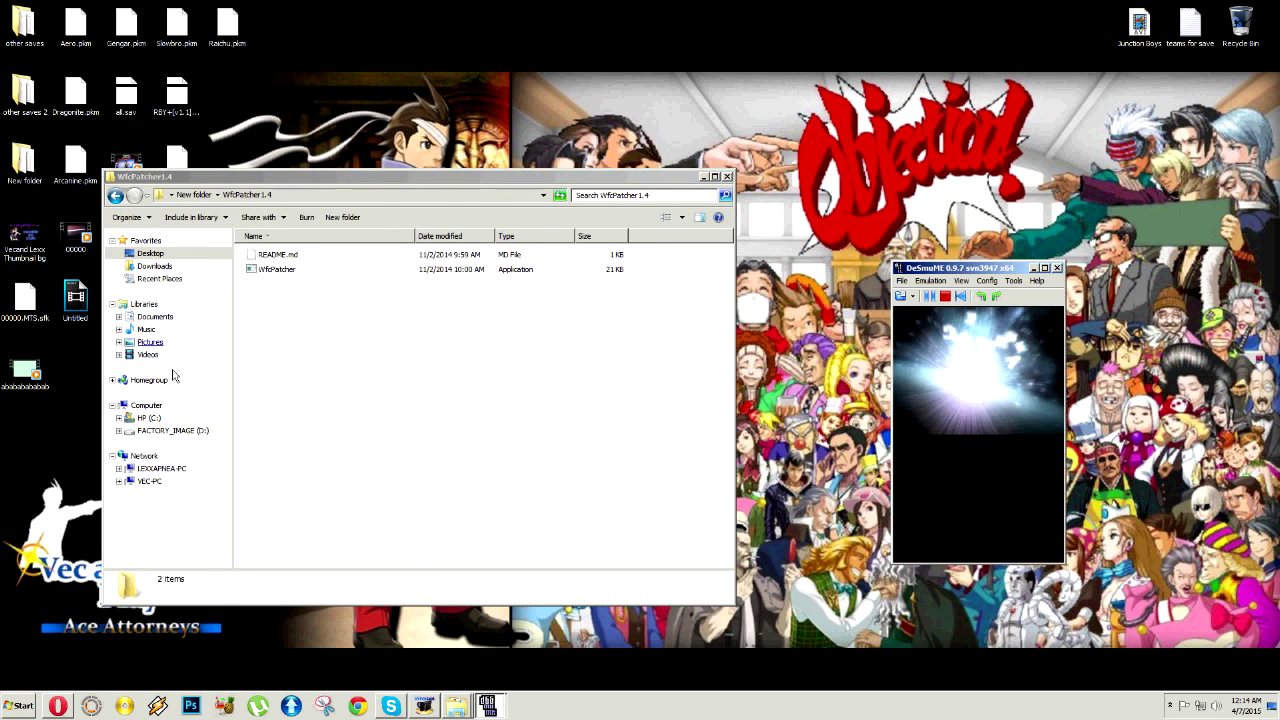
drag(242, 189, 397, 193)
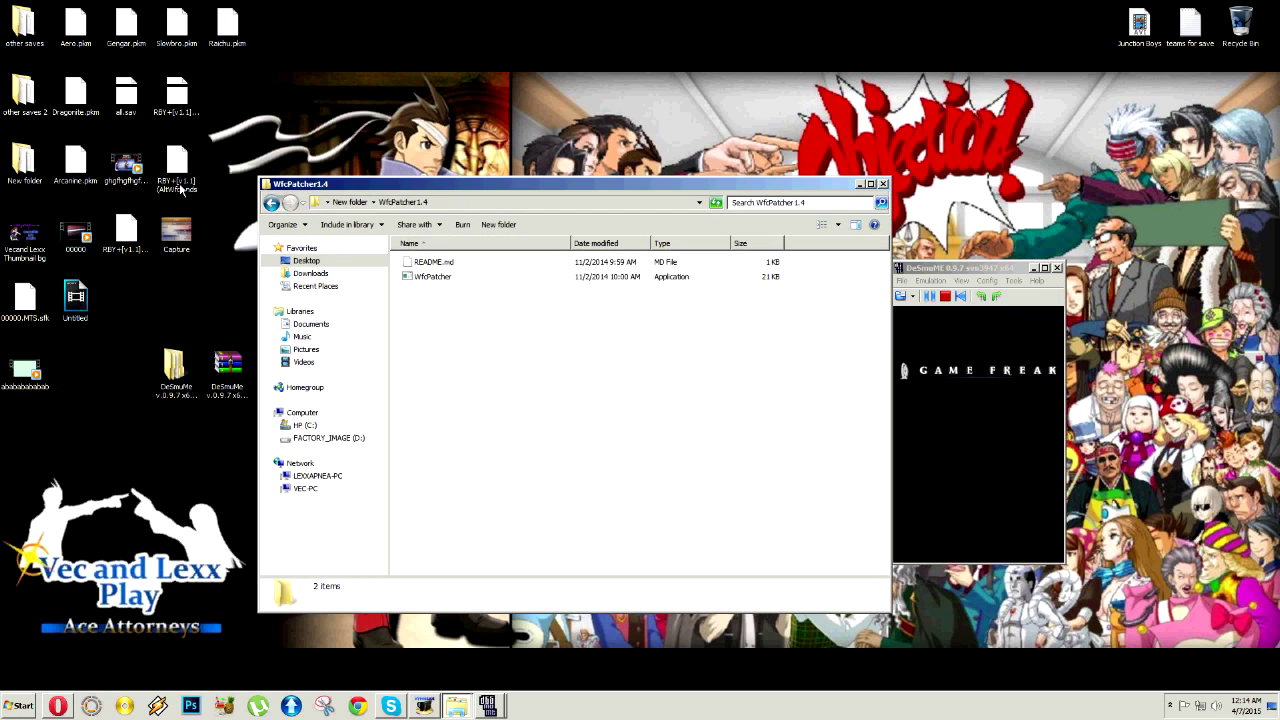
drag(175, 183, 415, 270)
click(160, 168)
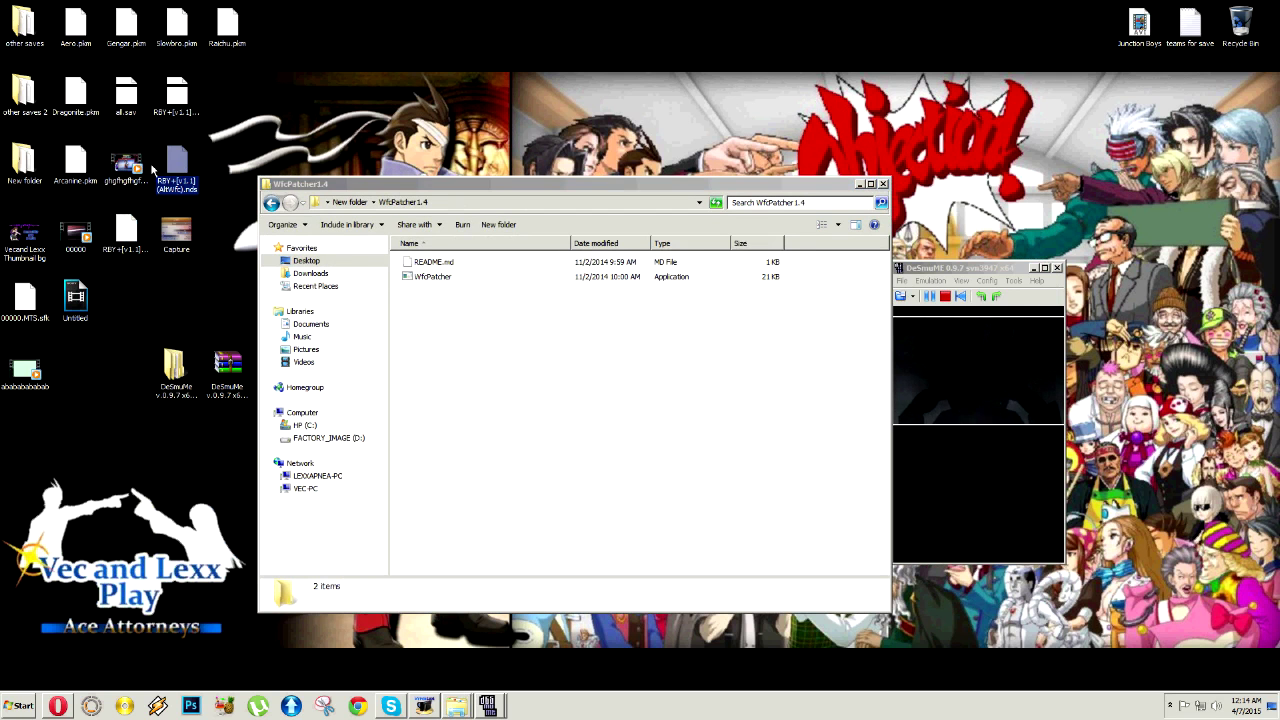
click(883, 184)
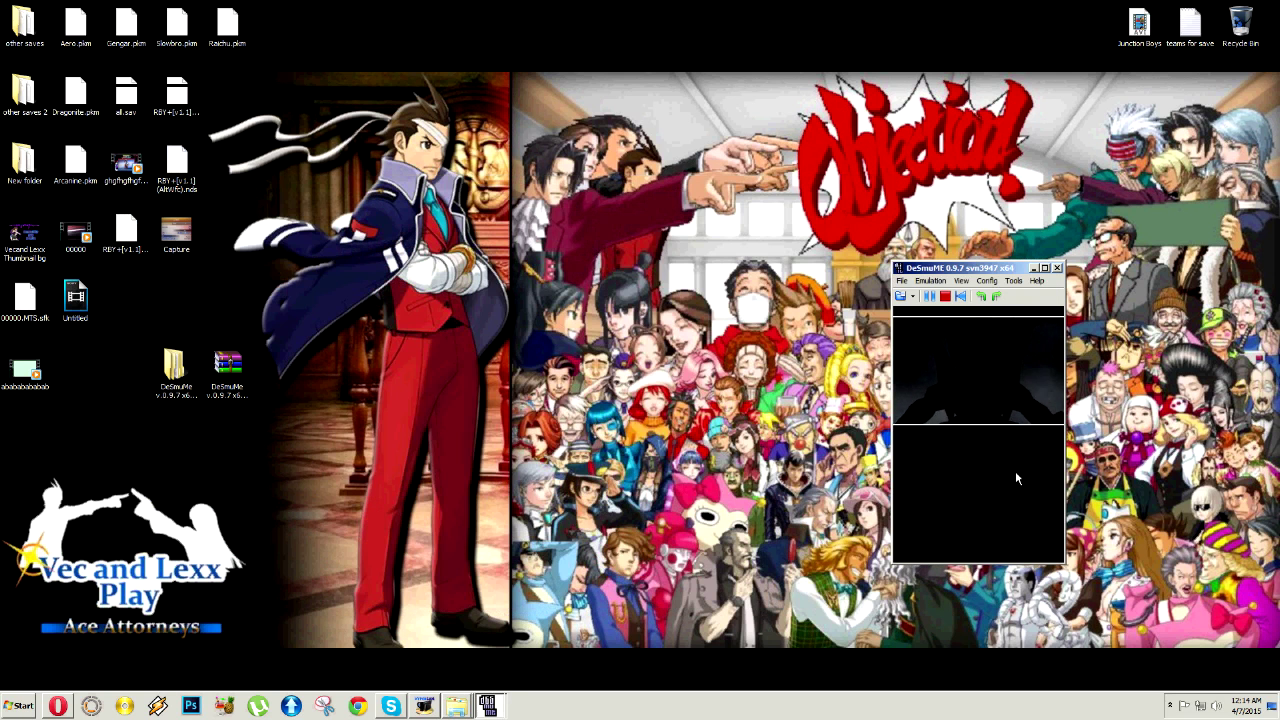
Maximise the emulator window and enter Nintendo WFC Settings from the game's main menu
key(super+Up)
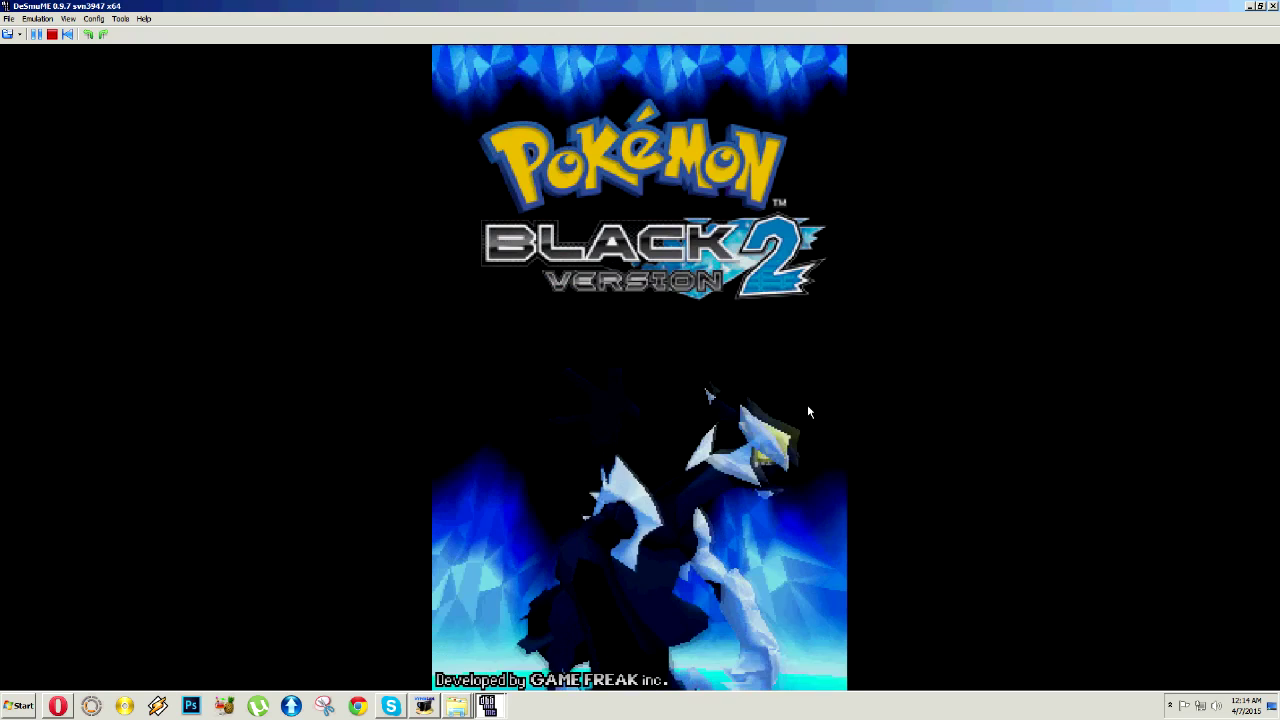
click(752, 528)
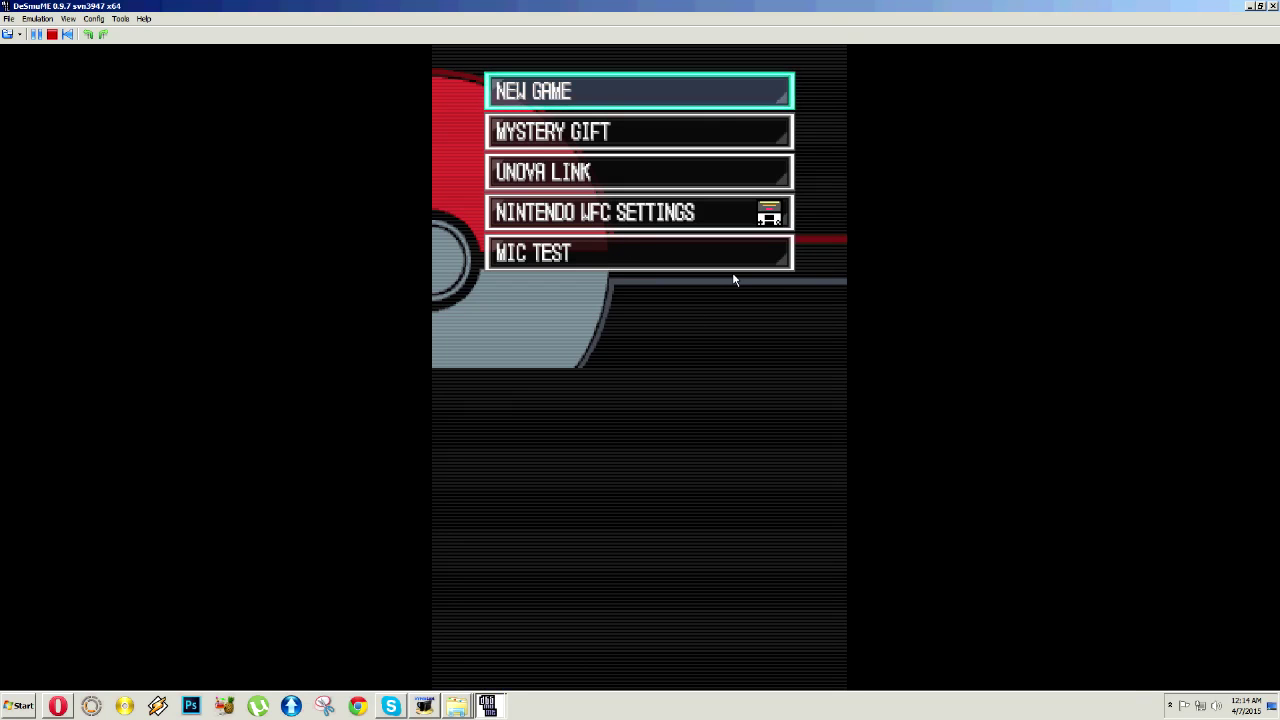
key(Down)
key(Down)
key(Down)
key(x)
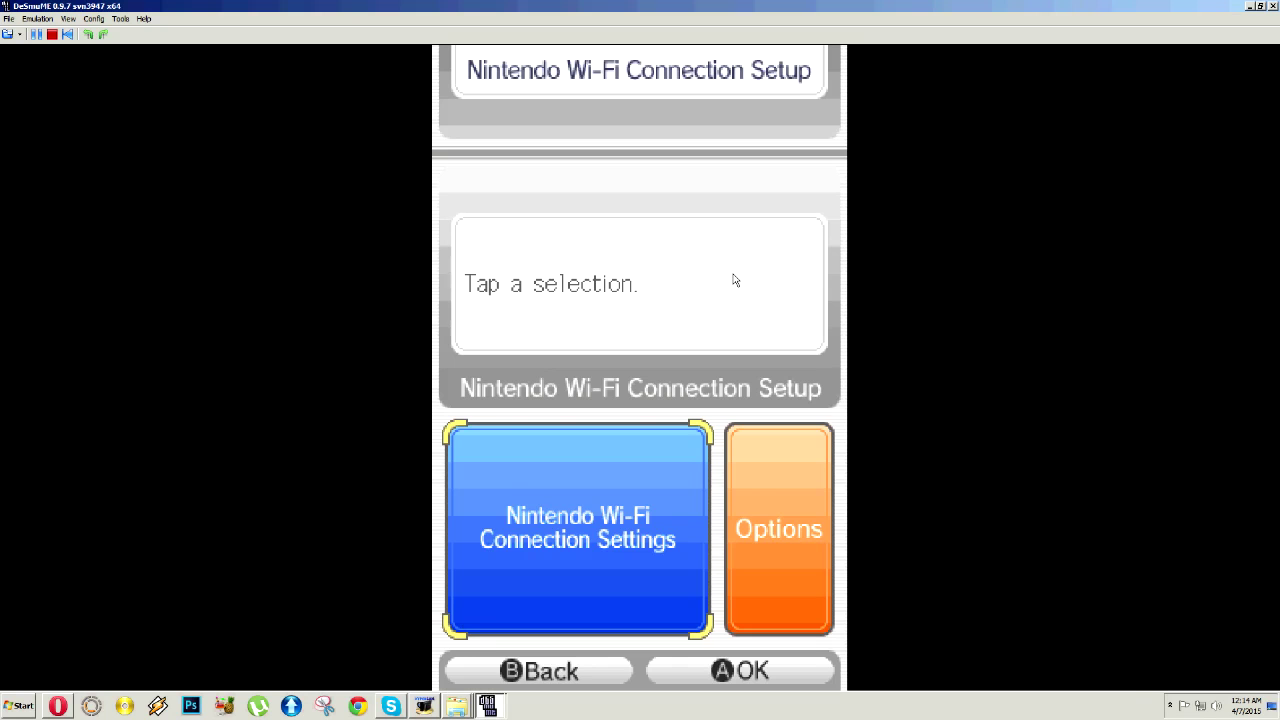
Open the Options of the Nintendo Wi-Fi Connection Setup and reset the emulated game
key(Right)
key(x)
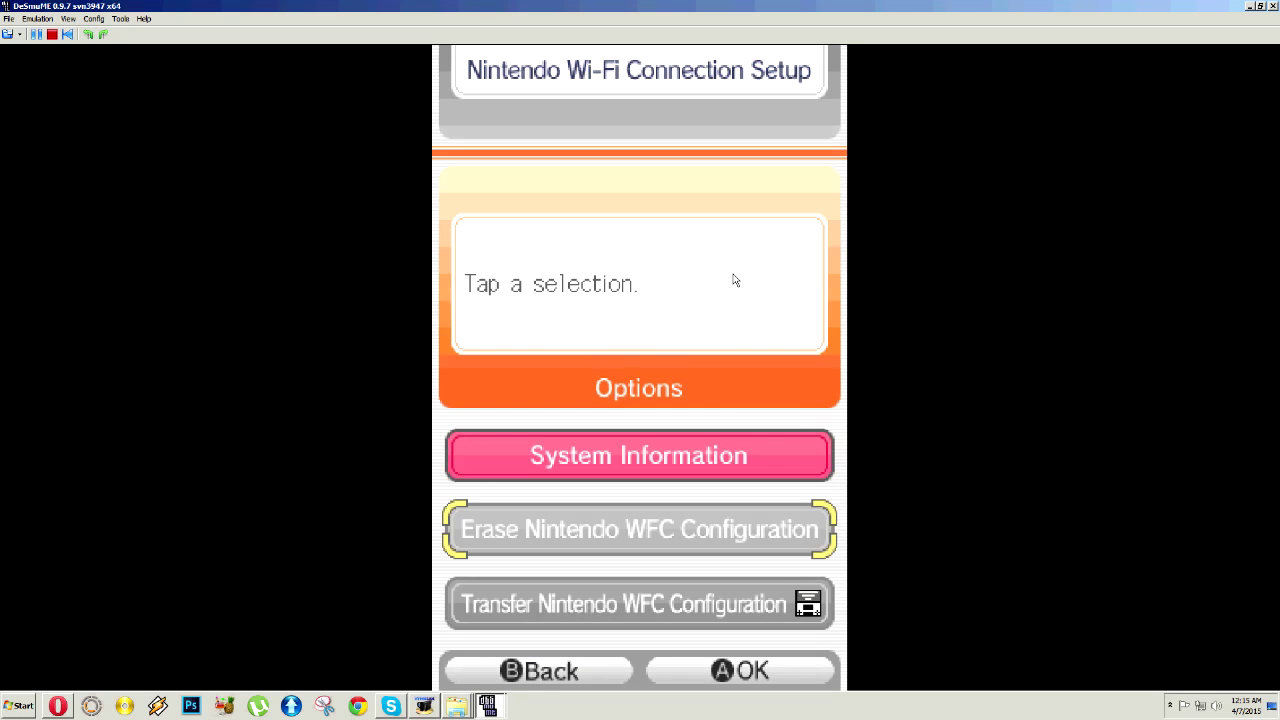
click(9, 19)
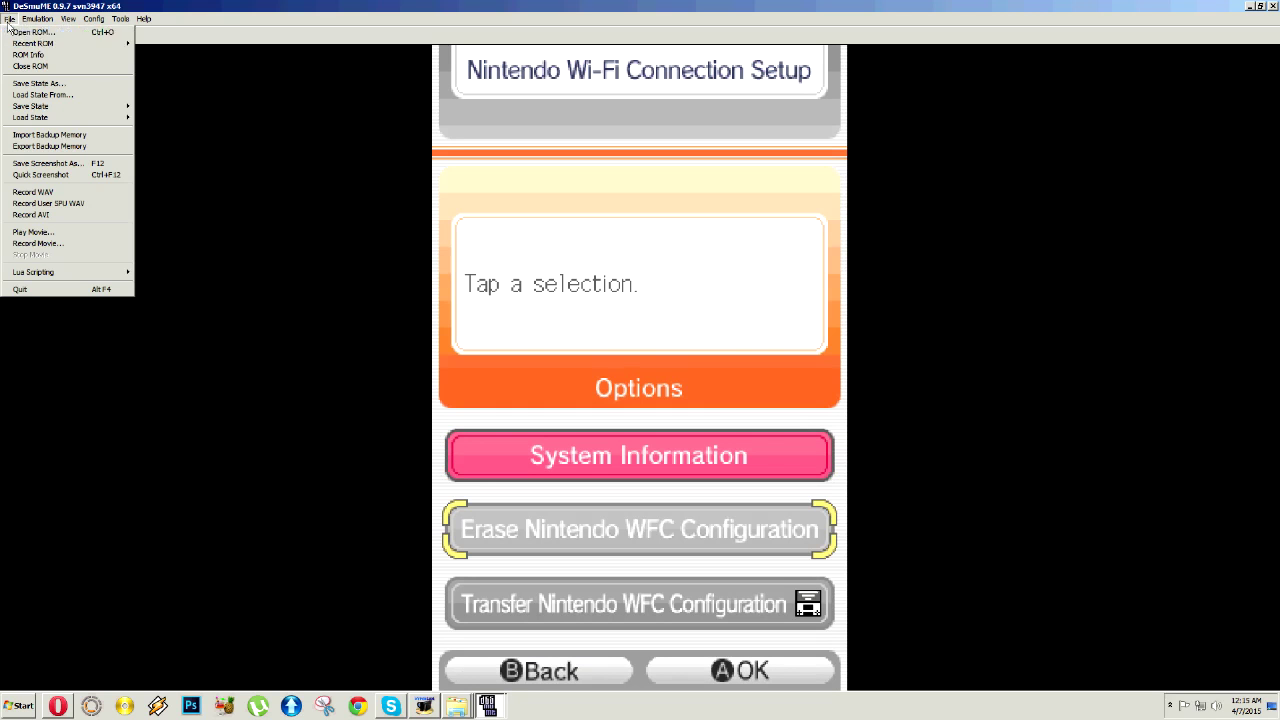
click(30, 43)
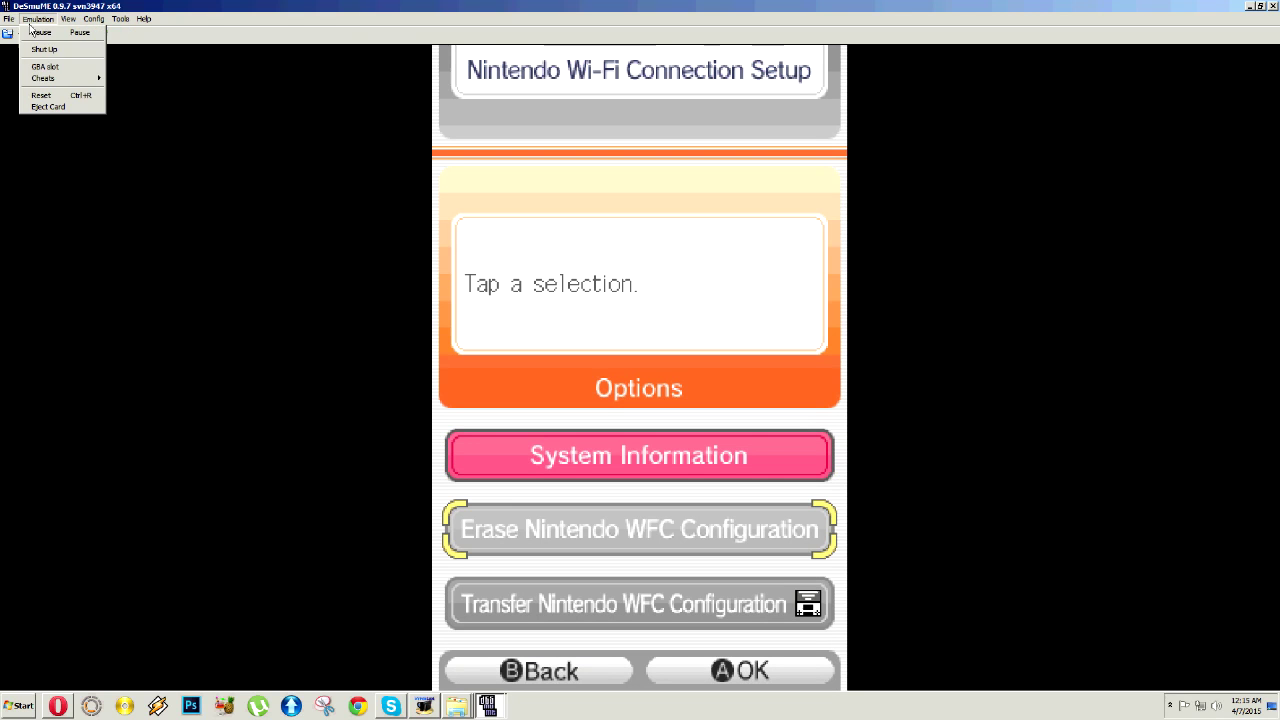
click(49, 95)
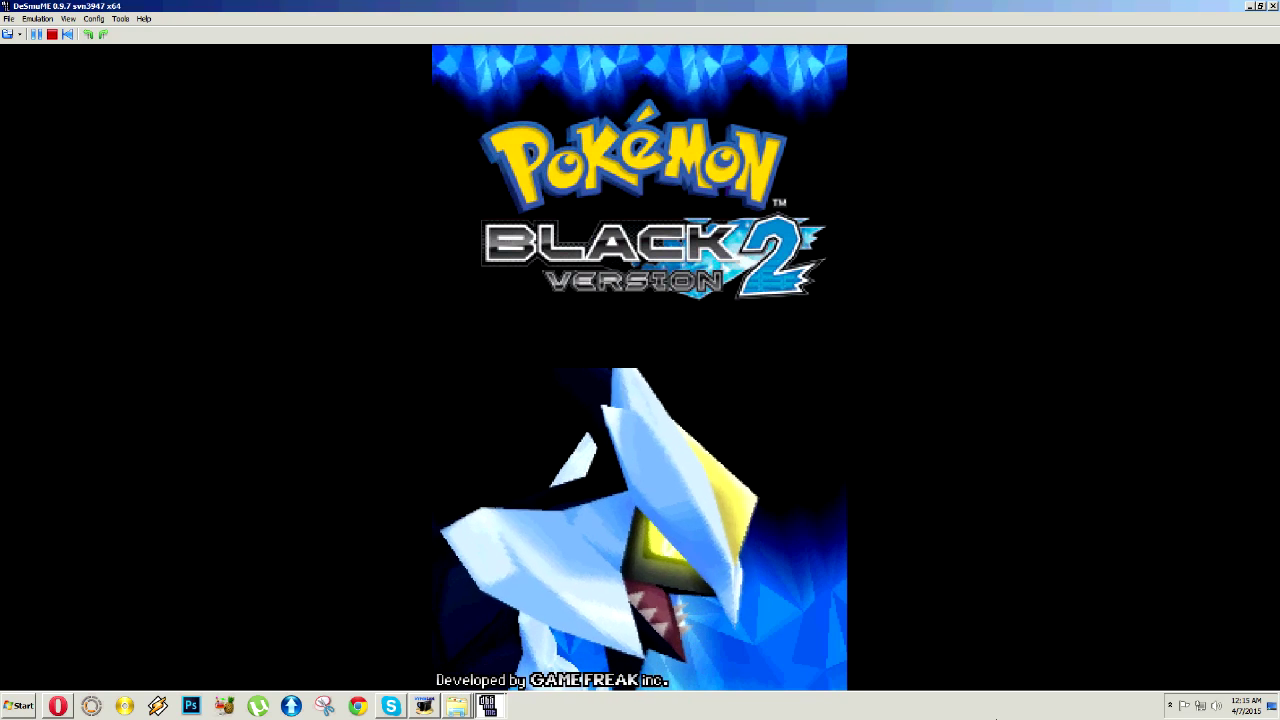
Continue past the title screen to Nintendo WFC Settings and open the settings of Connection 1
key(Return)
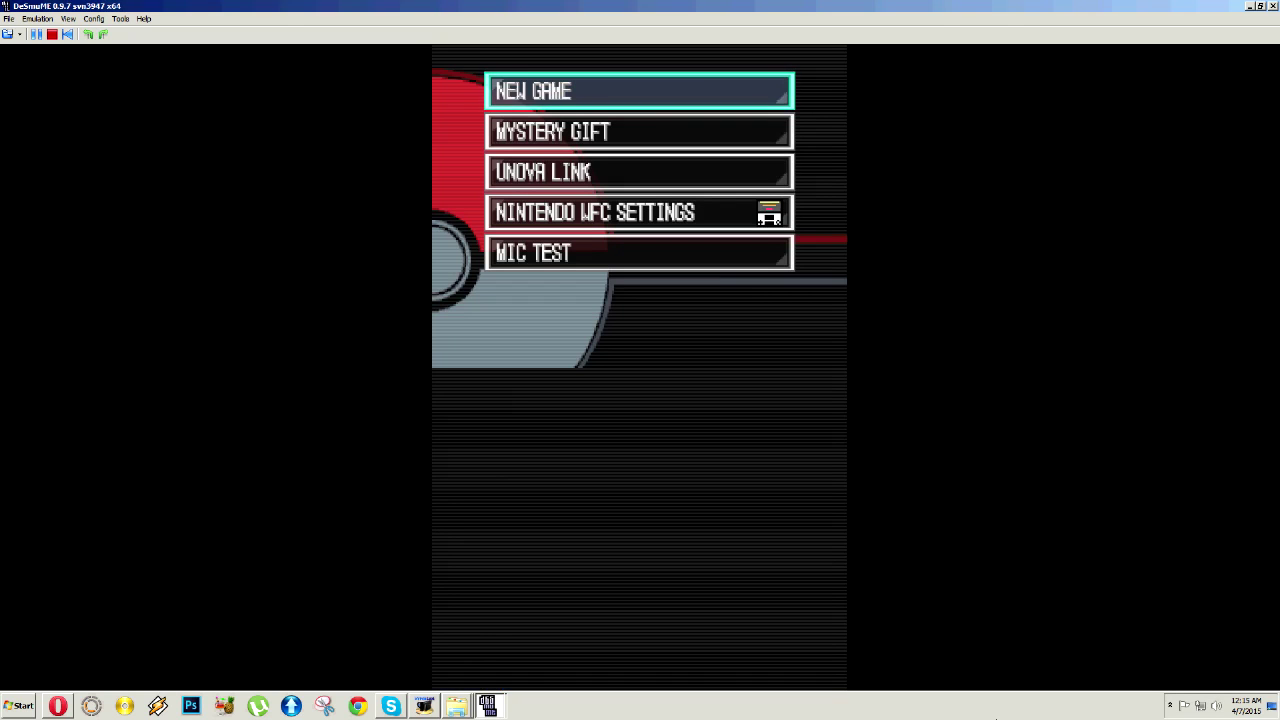
key(Down)
key(Down)
key(Down)
key(Return)
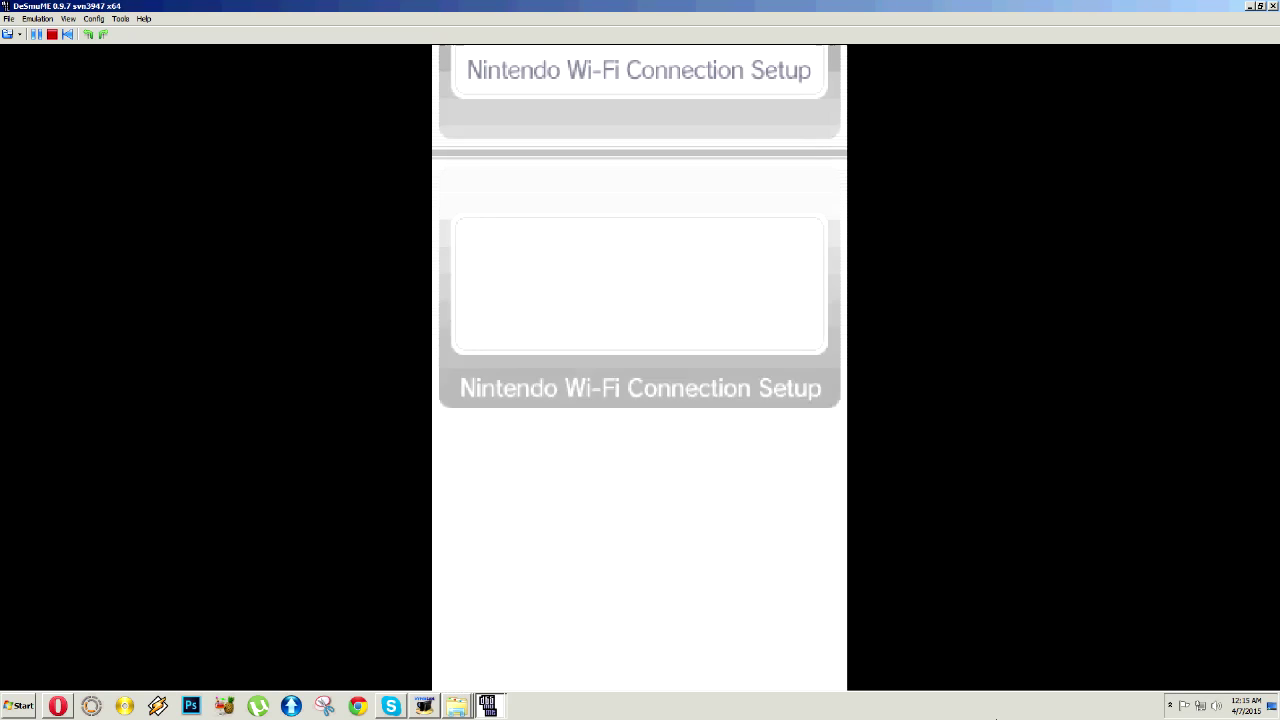
key(Return)
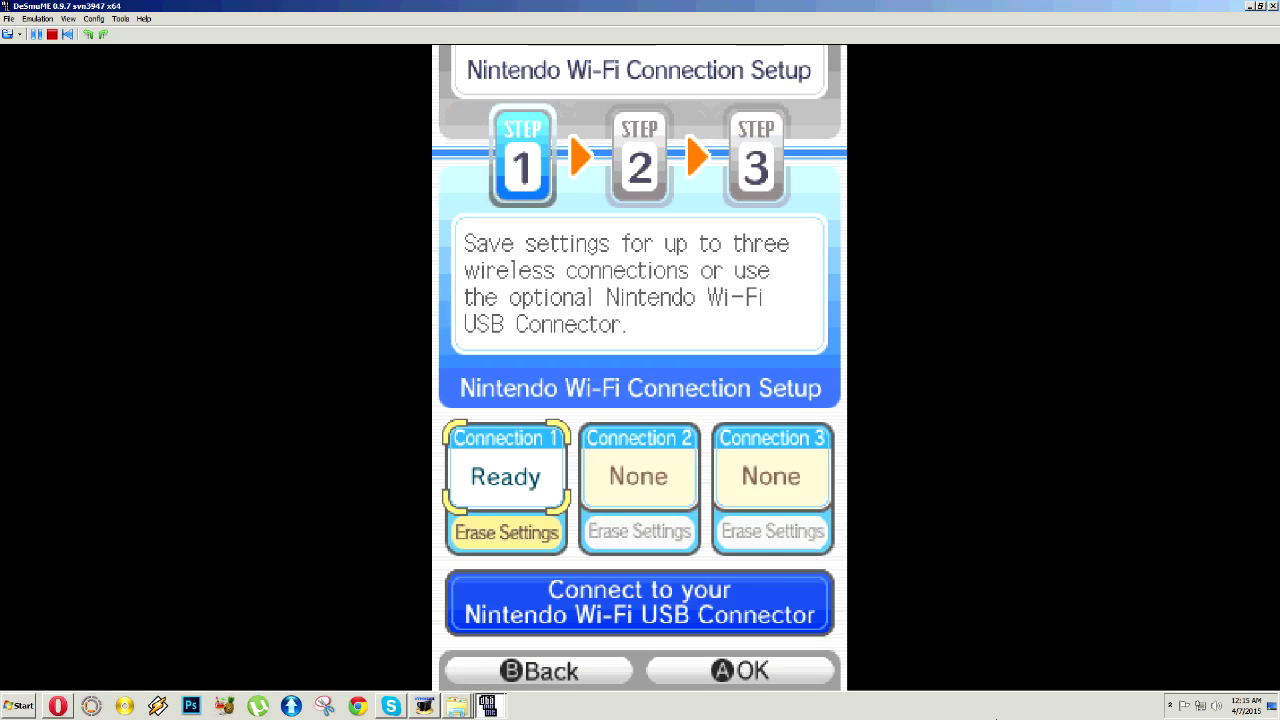
key(Return)
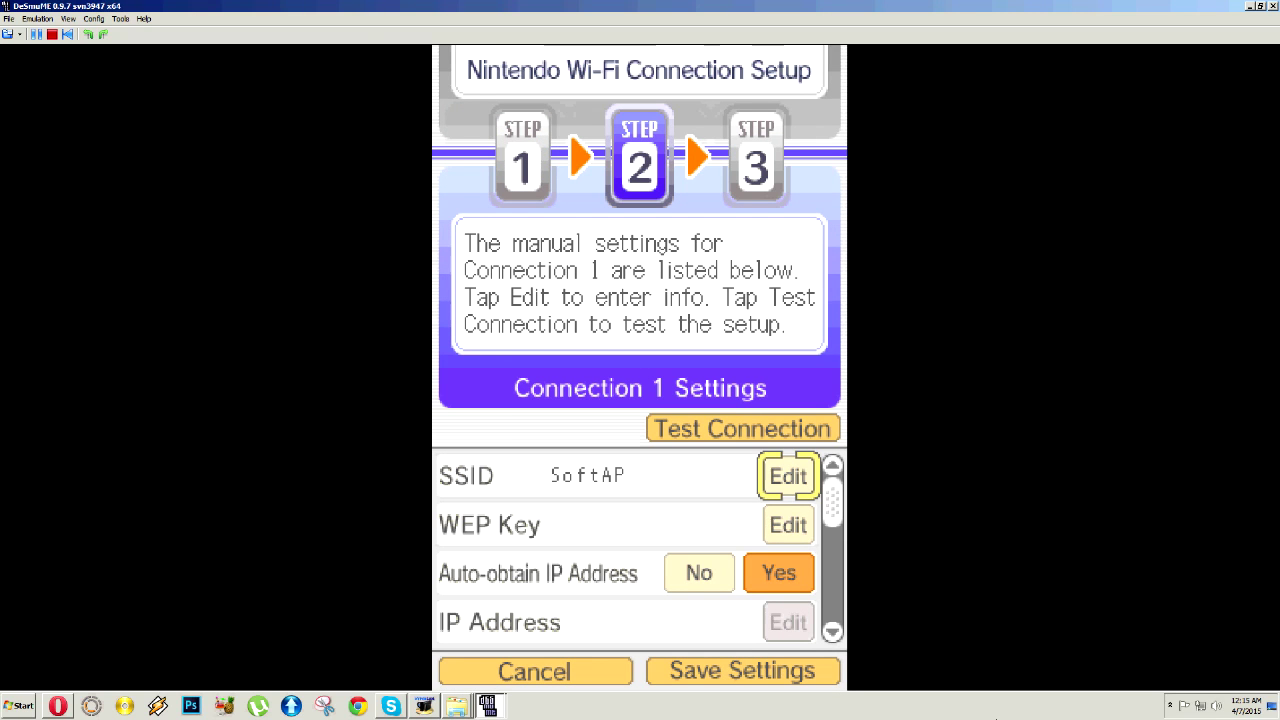
Look through the manual settings of Connection 1 and return to the connection list
key(Down)
key(Down)
key(Down)
key(Down)
key(Down)
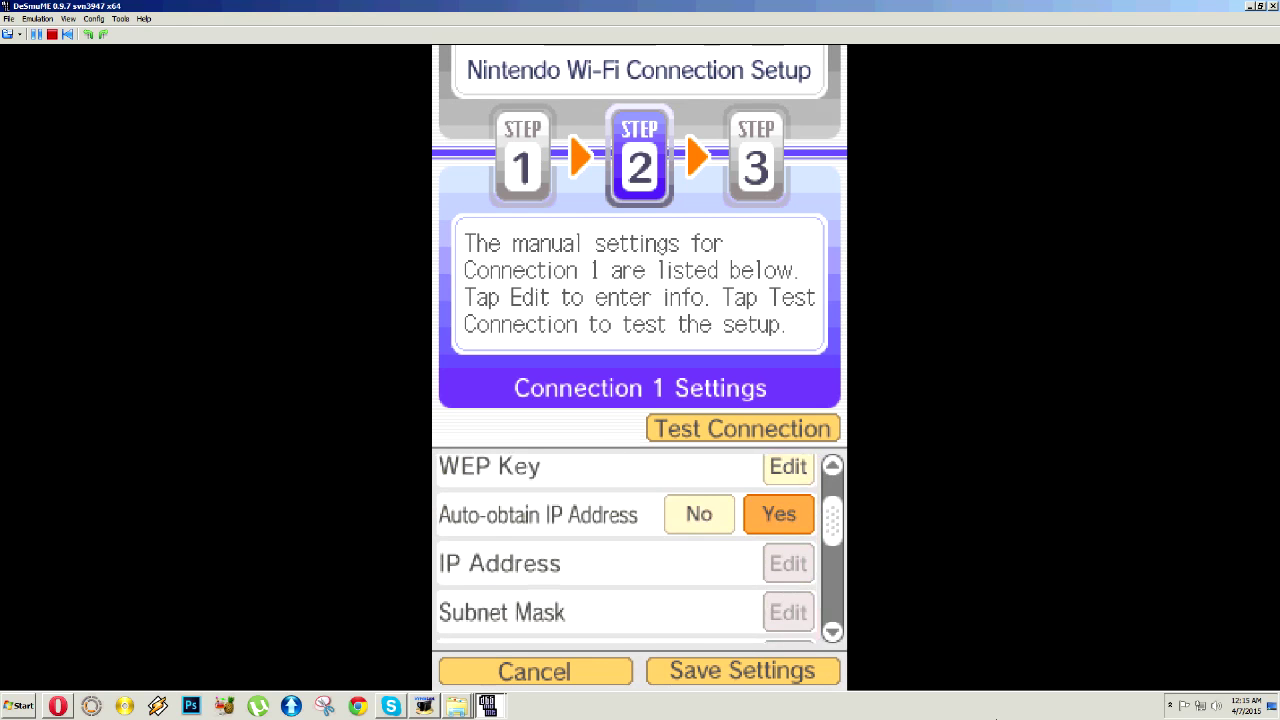
key(Down)
key(Up)
key(z)
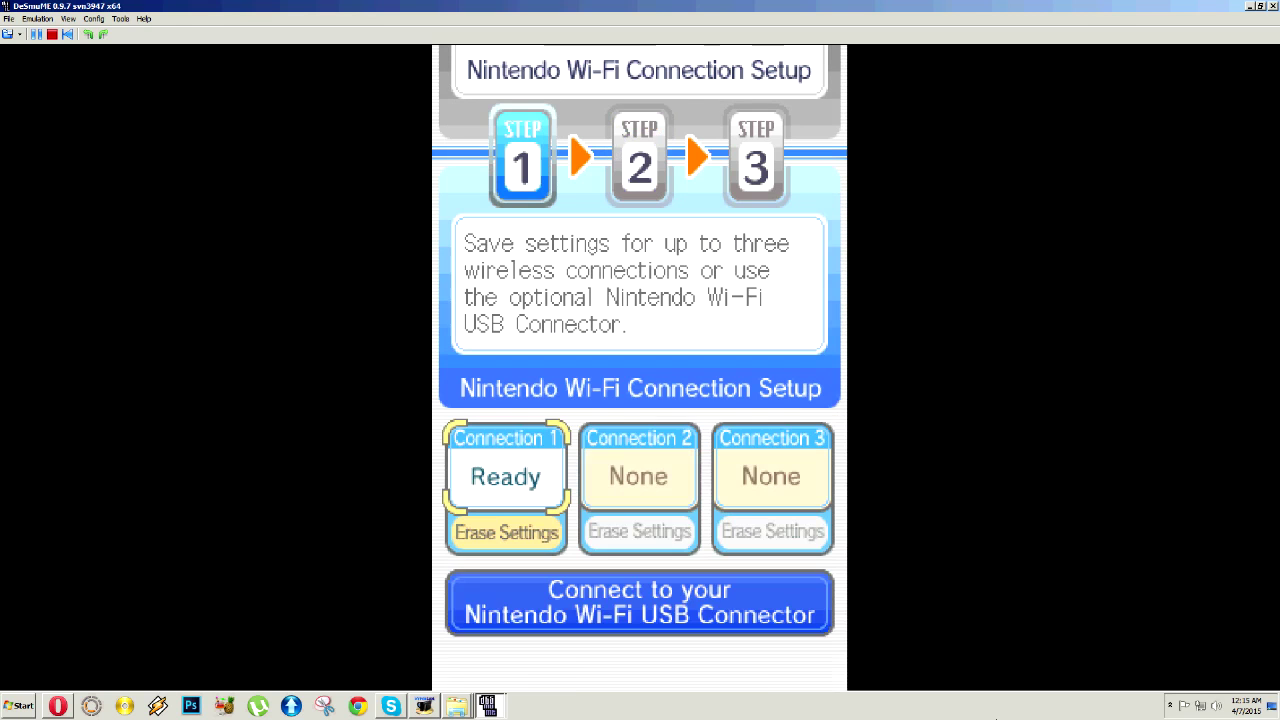
Open the manual settings of Connection 1 and set its Primary DNS to 104.131.93.87, confirming the address
key(x)
key(Down)
key(Down)
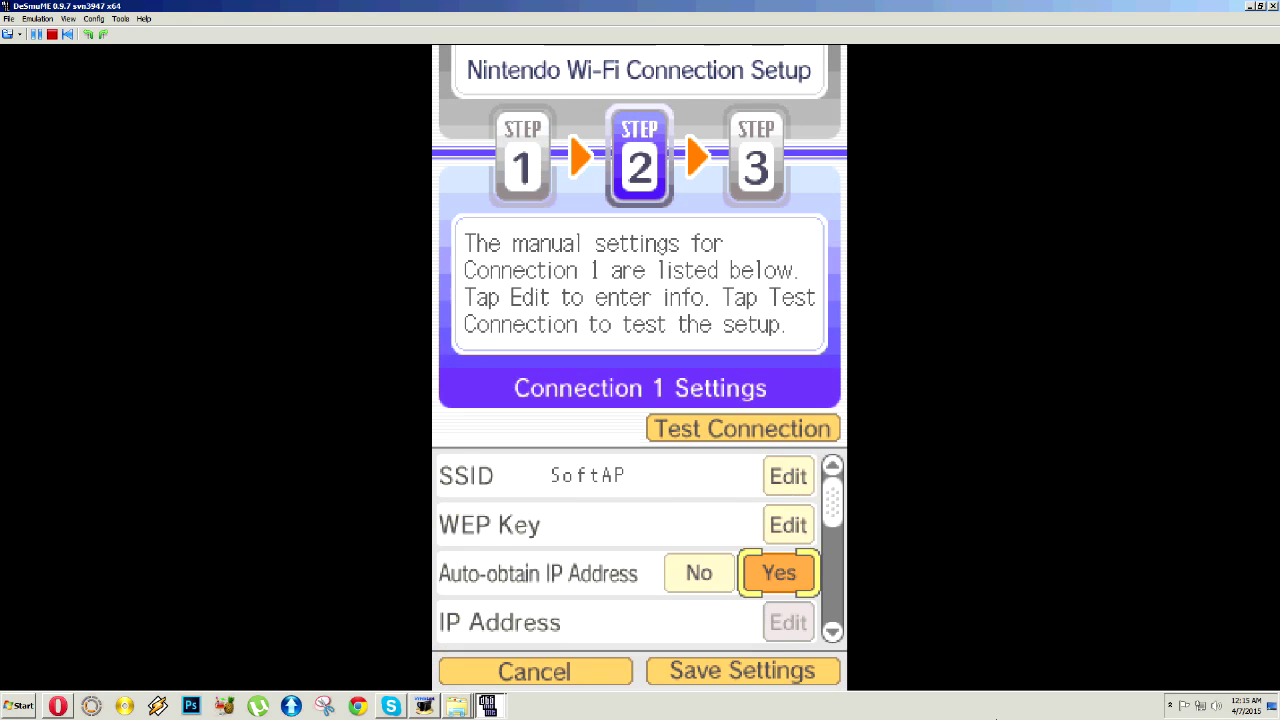
key(Down)
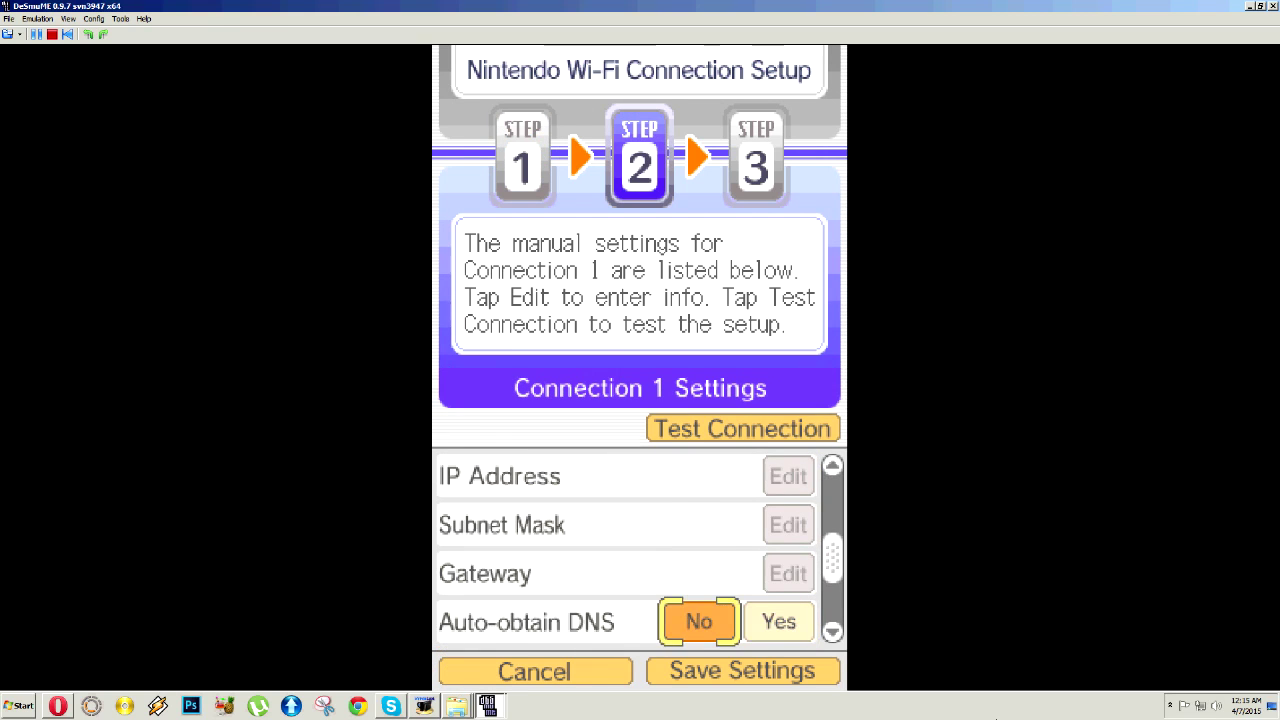
key(Down)
key(x)
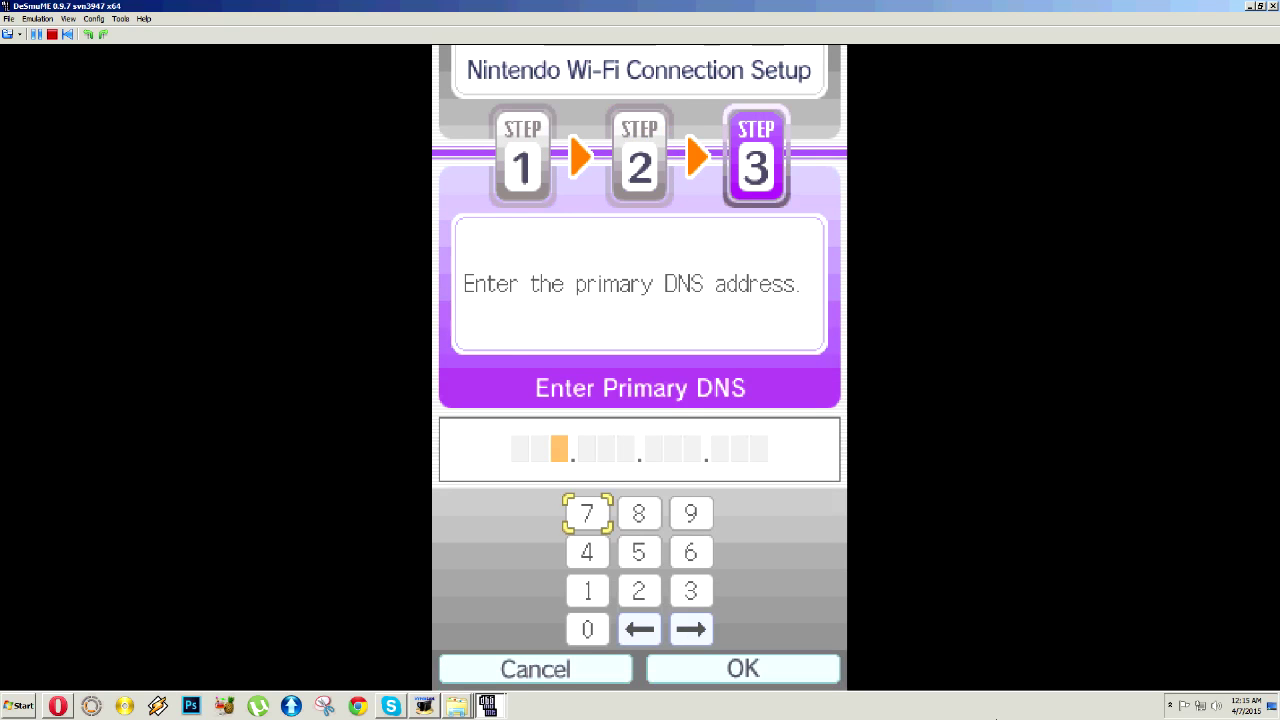
click(592, 591)
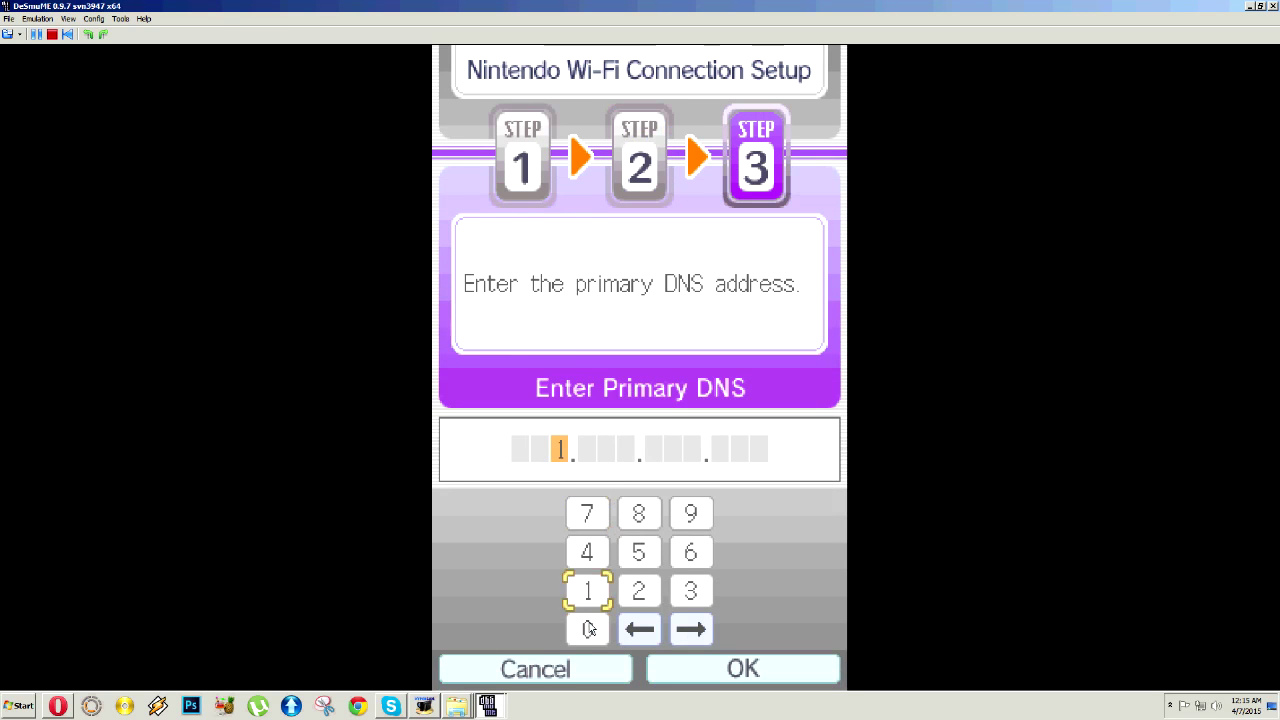
click(587, 629)
click(588, 553)
click(590, 591)
click(690, 591)
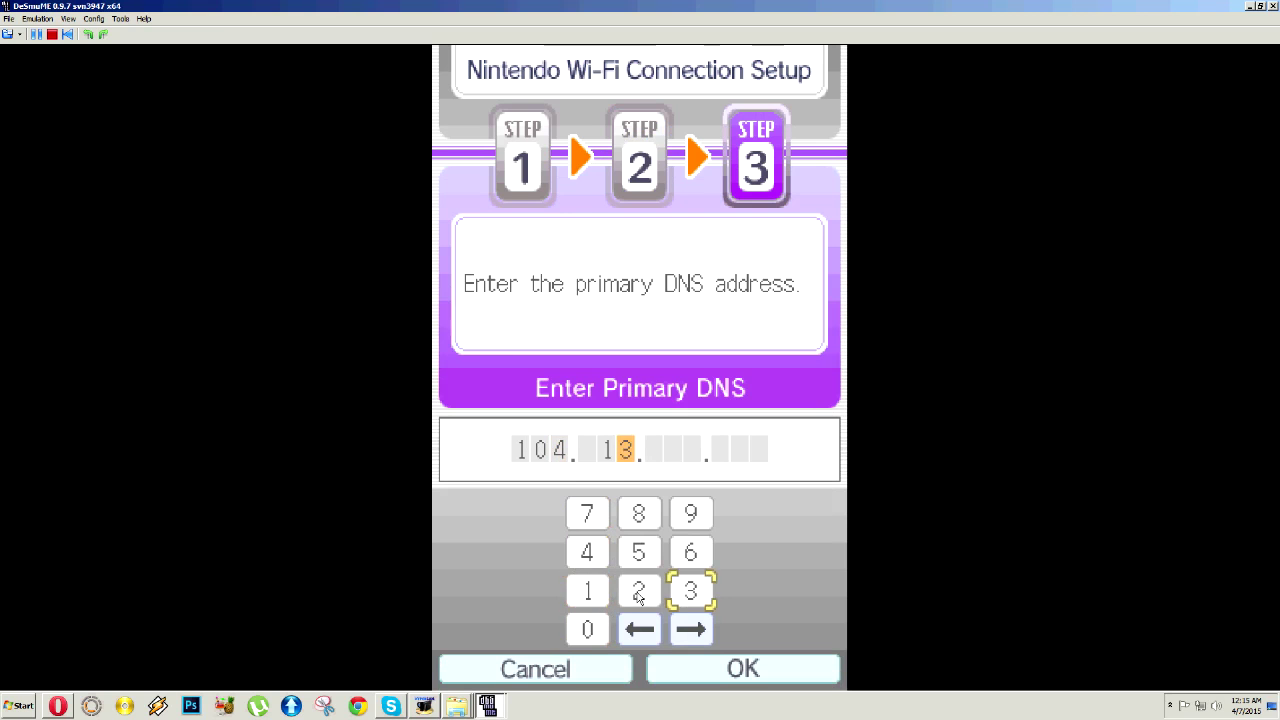
click(590, 591)
click(690, 513)
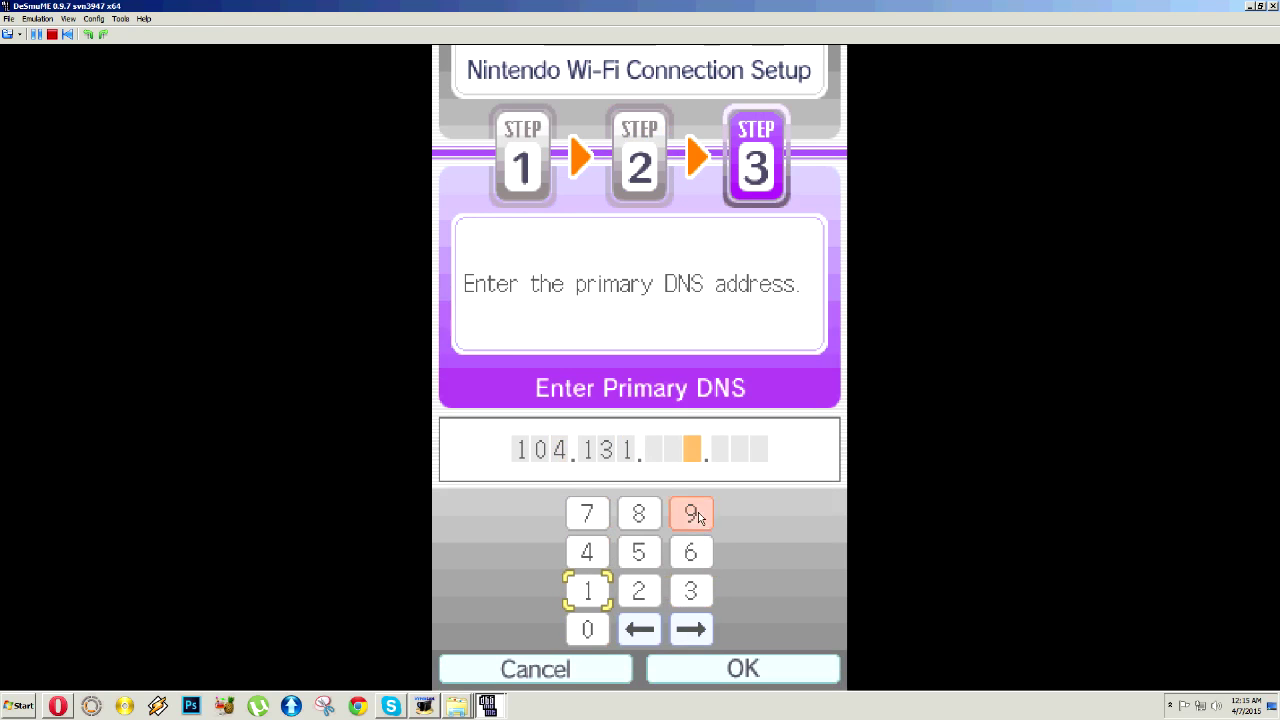
click(690, 591)
click(638, 513)
click(588, 514)
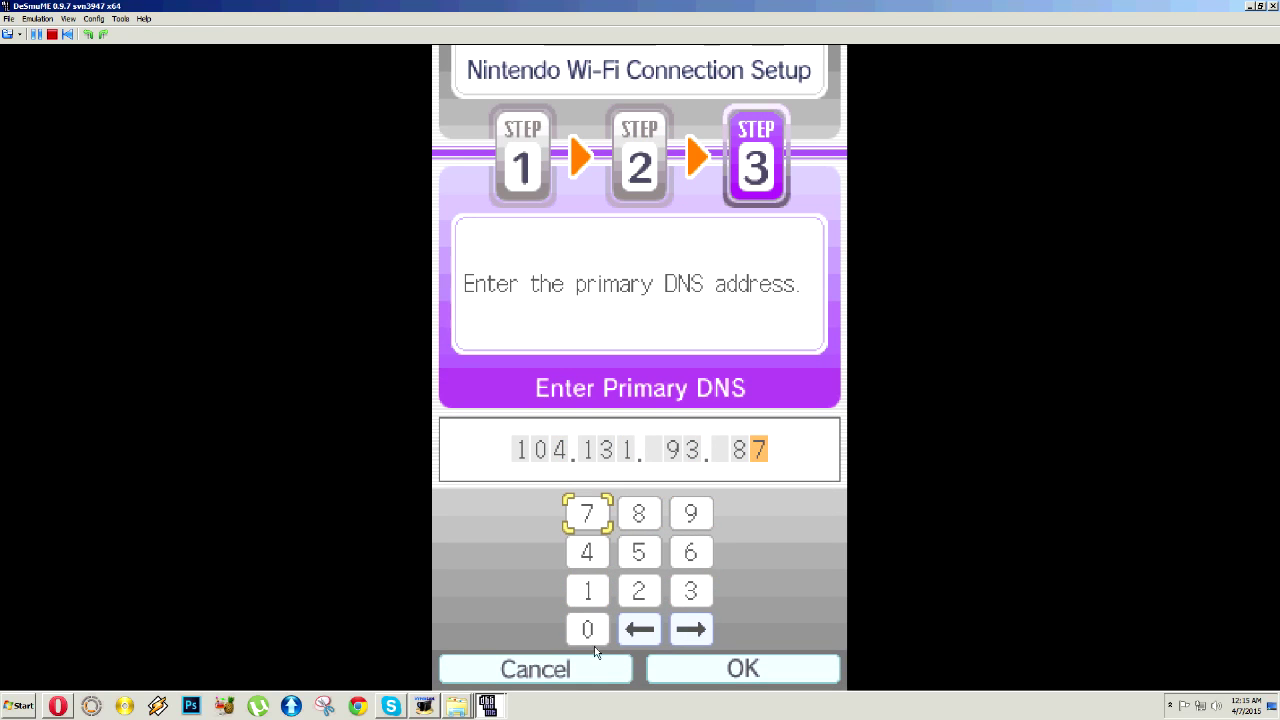
click(692, 666)
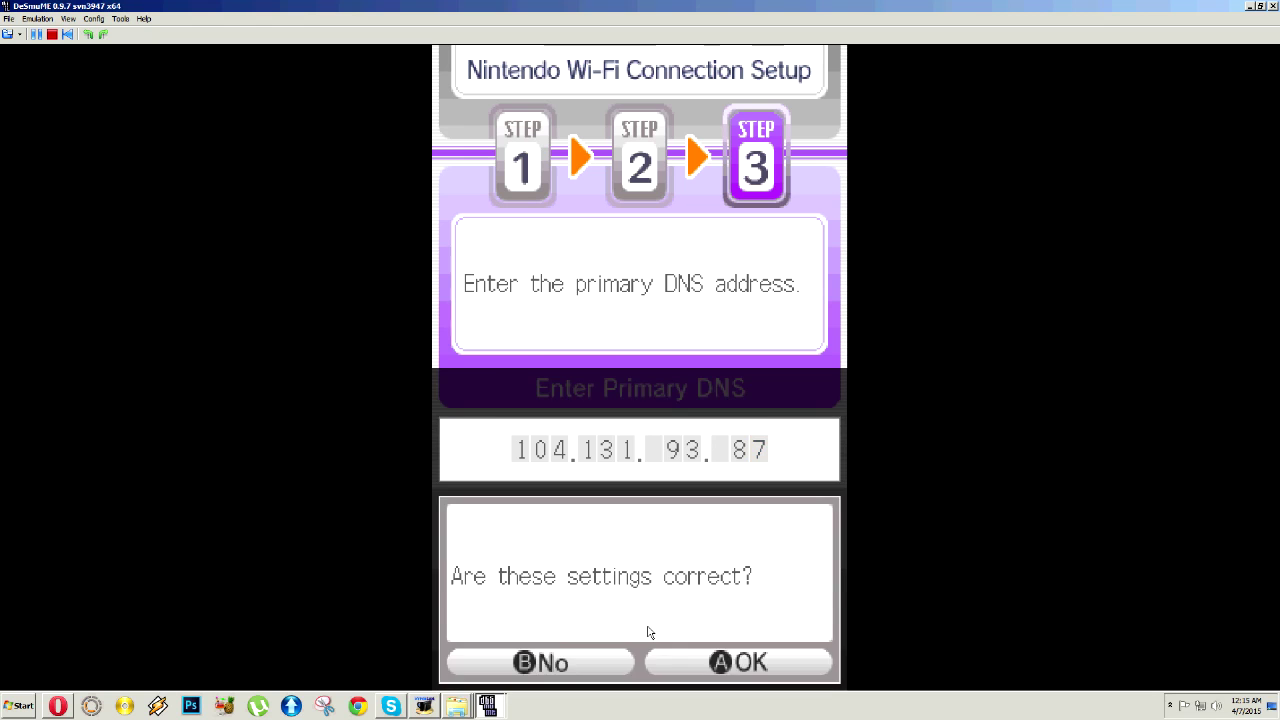
click(752, 666)
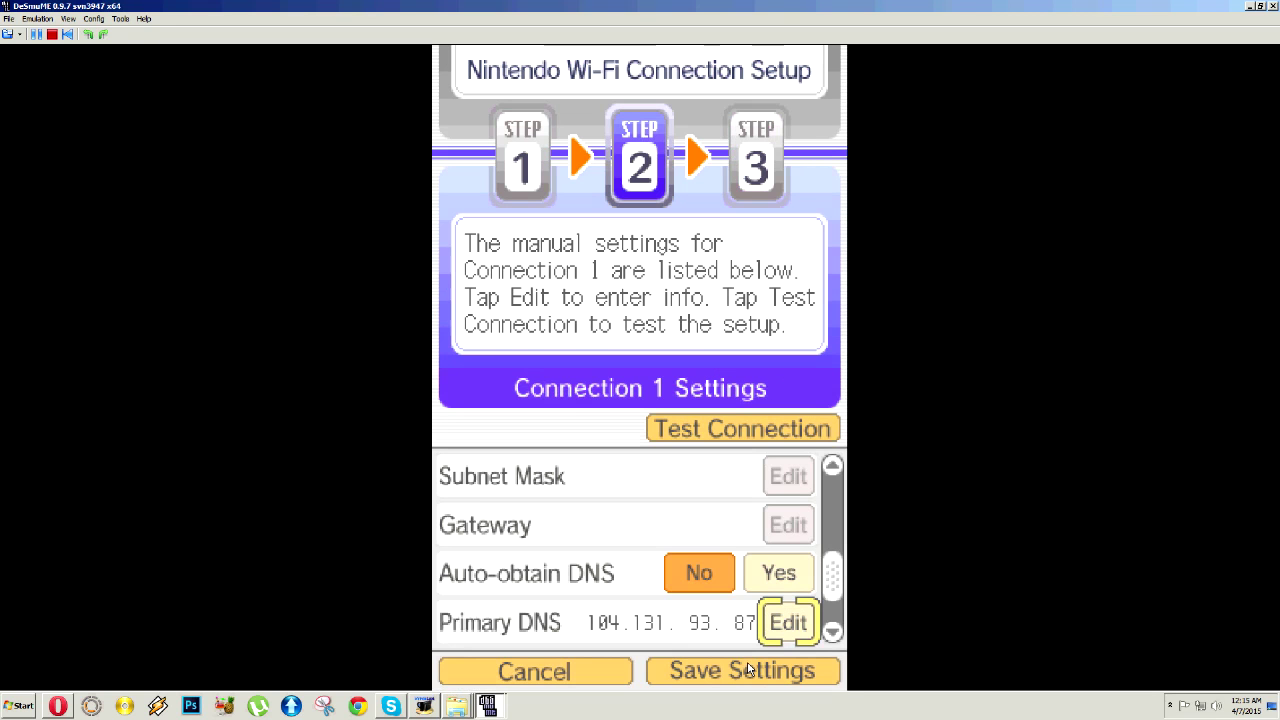
Set the Secondary DNS of Connection 1 to 104.131.93.87 and confirm the address
click(832, 634)
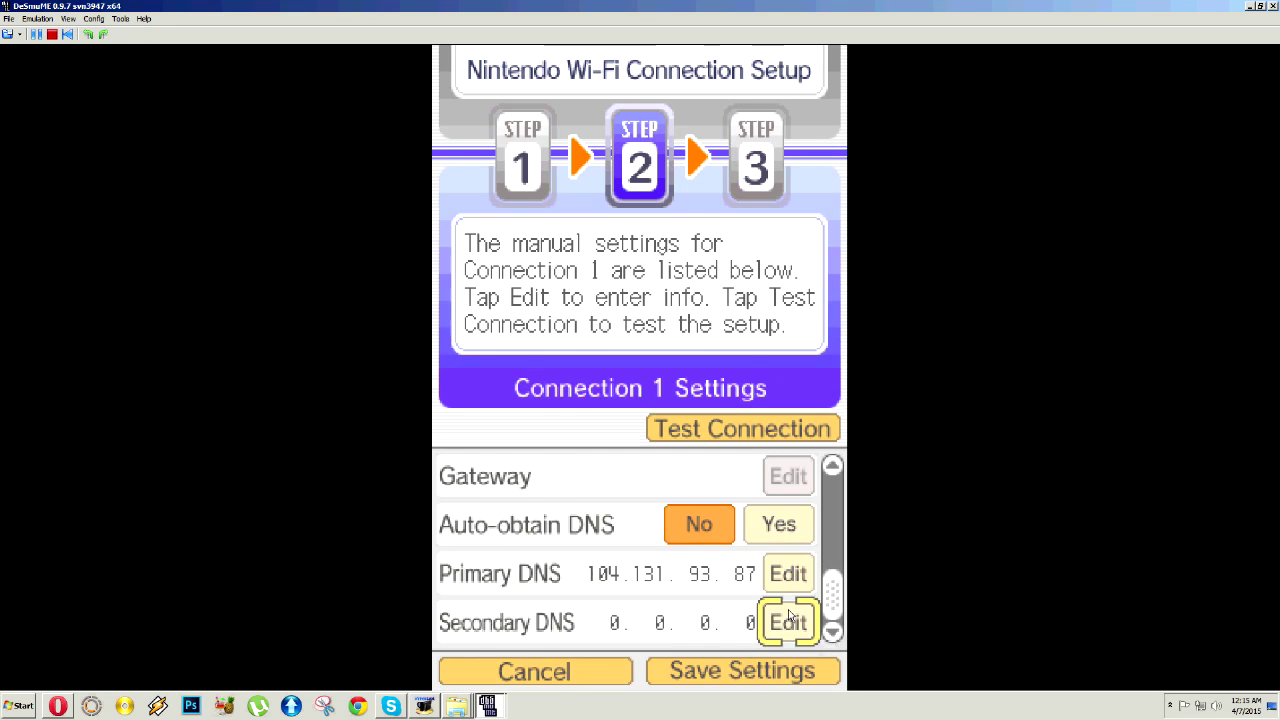
click(788, 620)
click(596, 600)
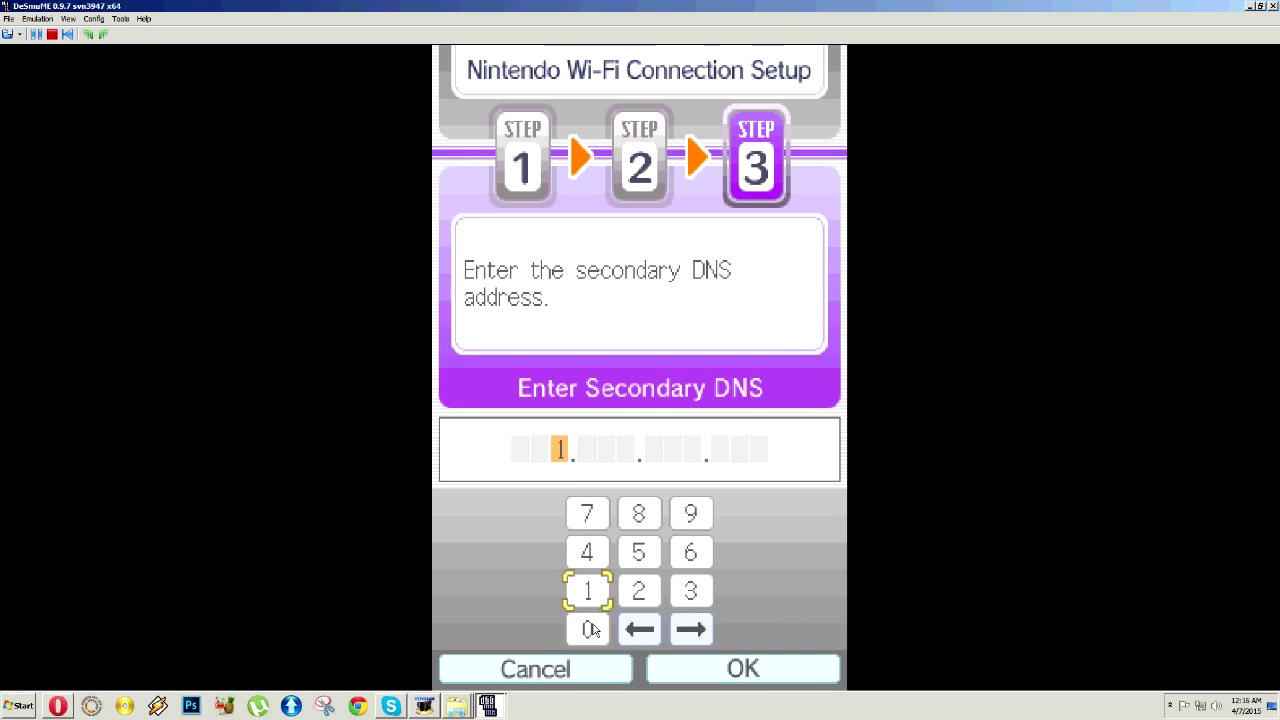
click(588, 628)
click(587, 552)
click(588, 590)
click(690, 590)
click(596, 592)
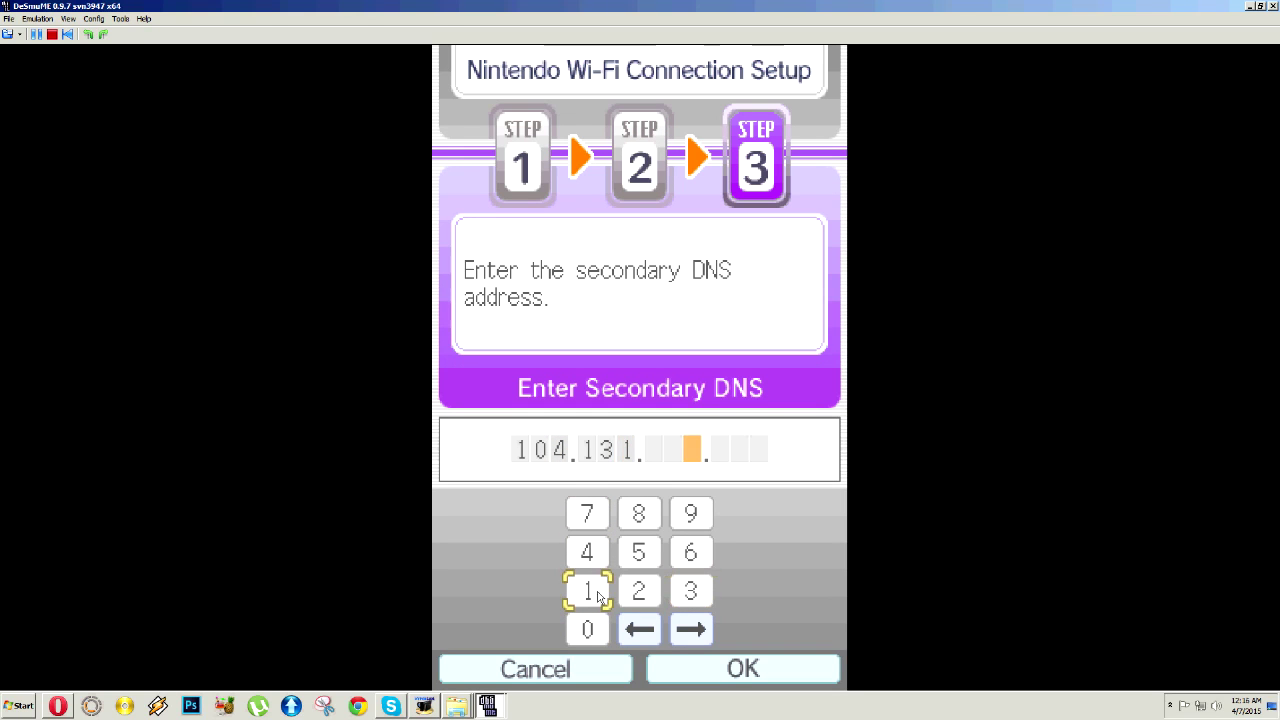
click(690, 513)
click(690, 590)
click(639, 513)
click(587, 513)
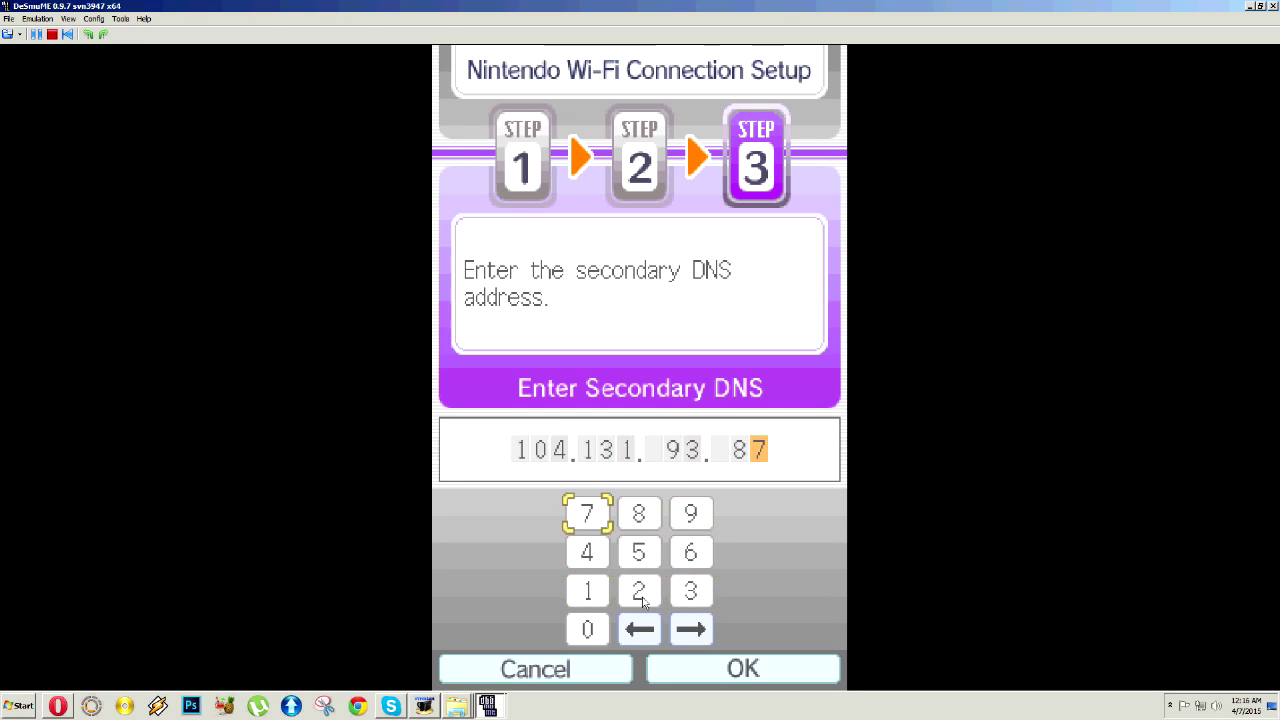
click(711, 667)
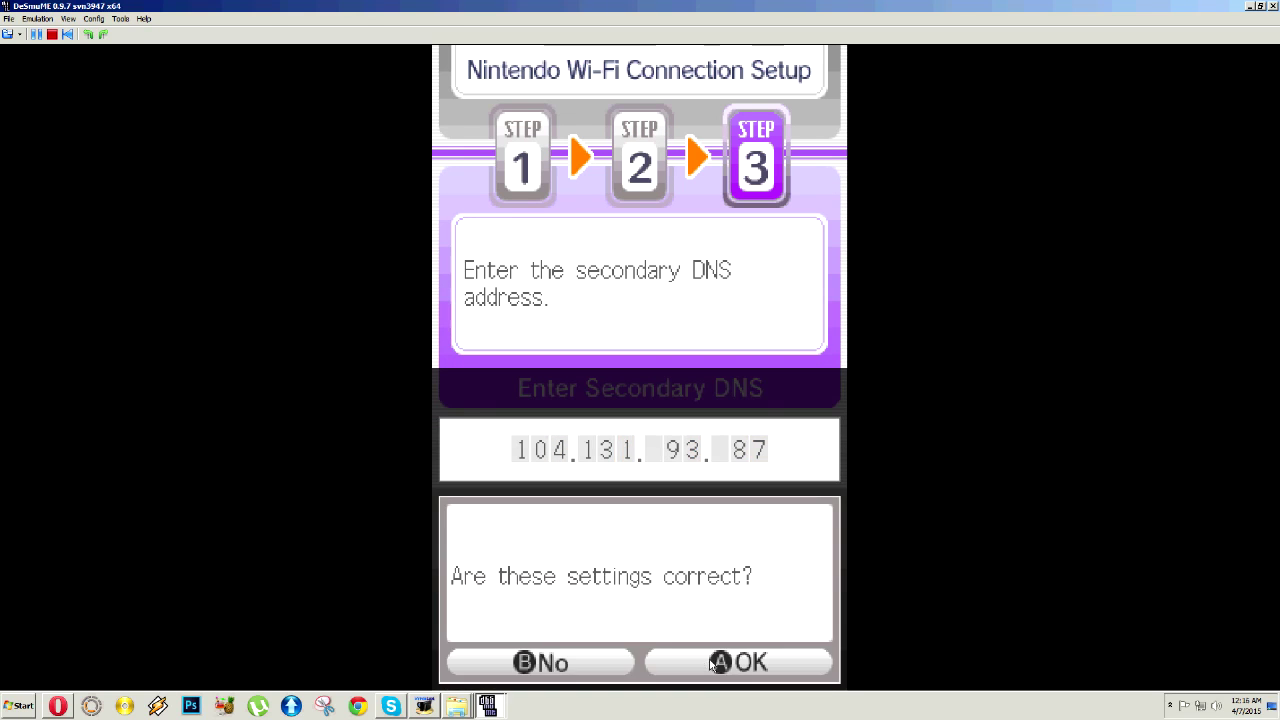
click(722, 664)
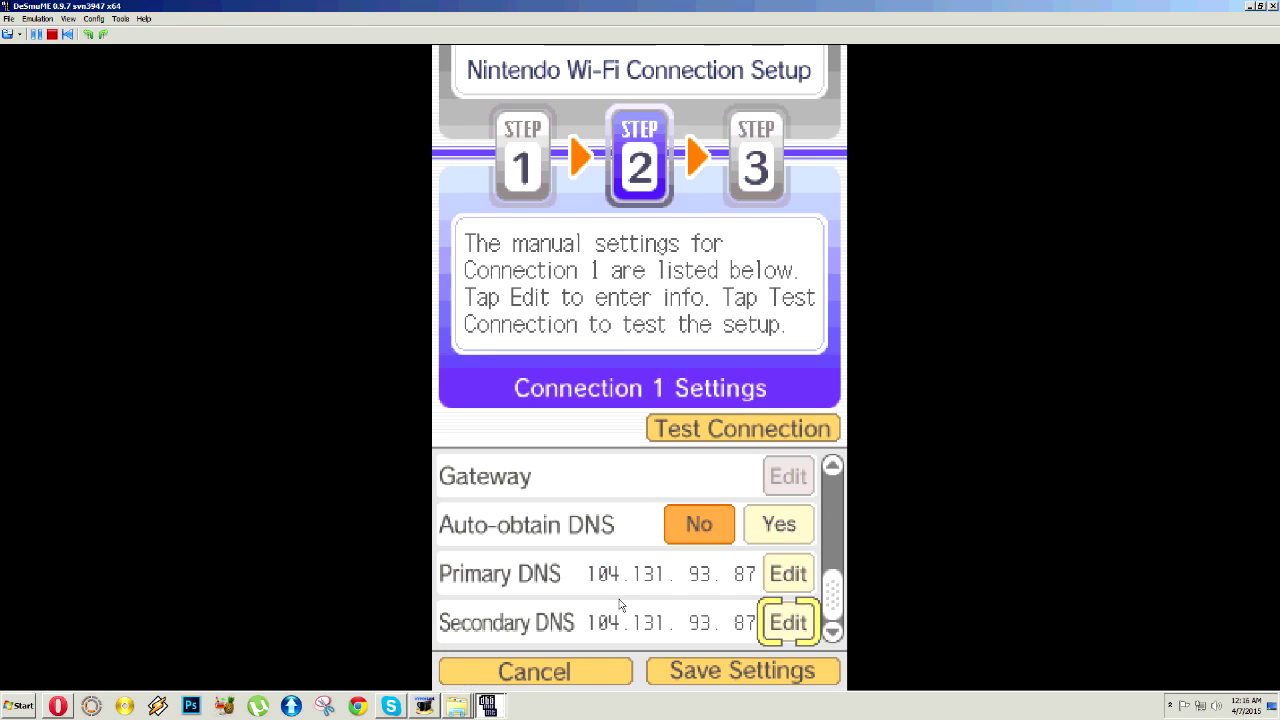
Close the emulator and delete the two DeSmuMe v.0.9.7 items from the desktop
click(1273, 8)
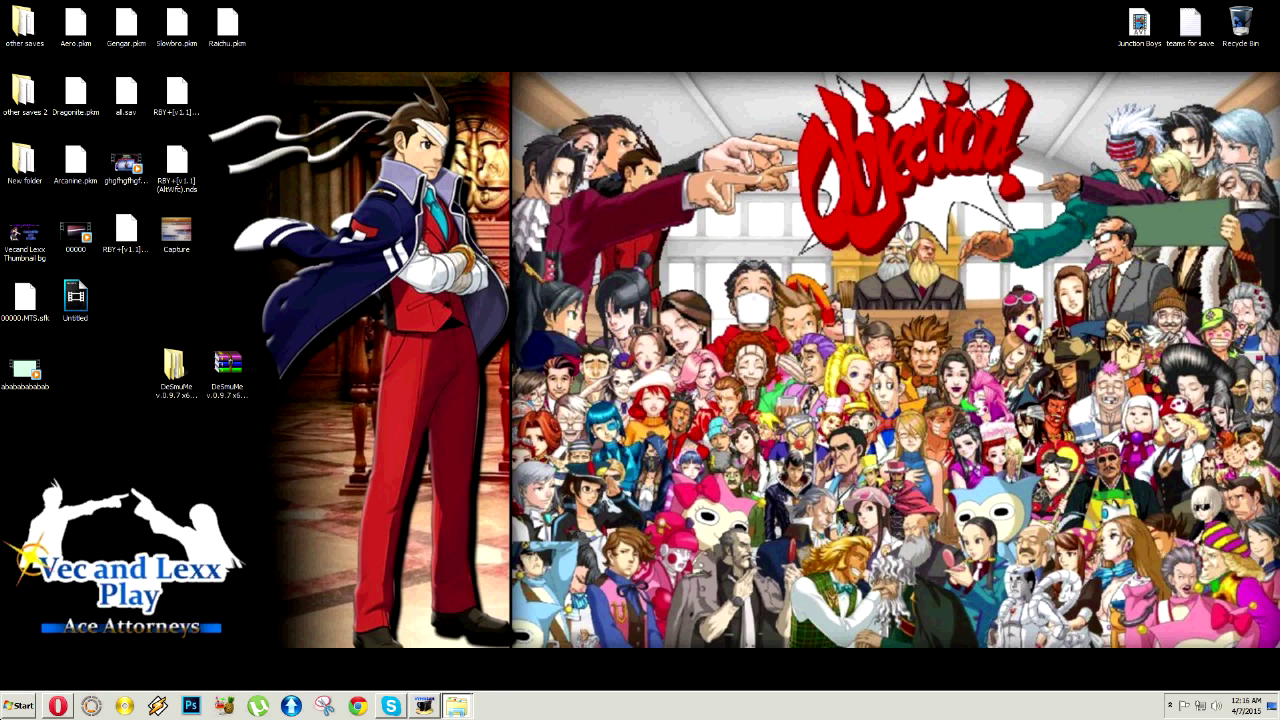
drag(137, 410, 242, 342)
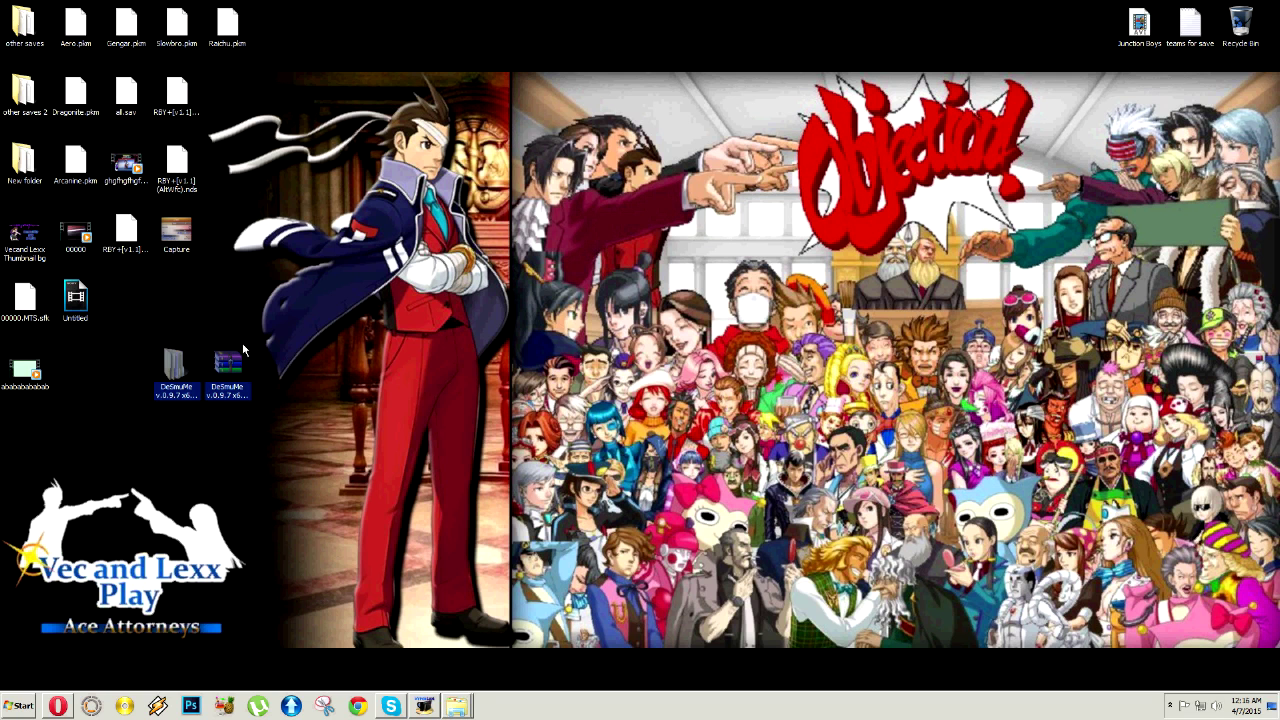
key(Delete)
key(Return)
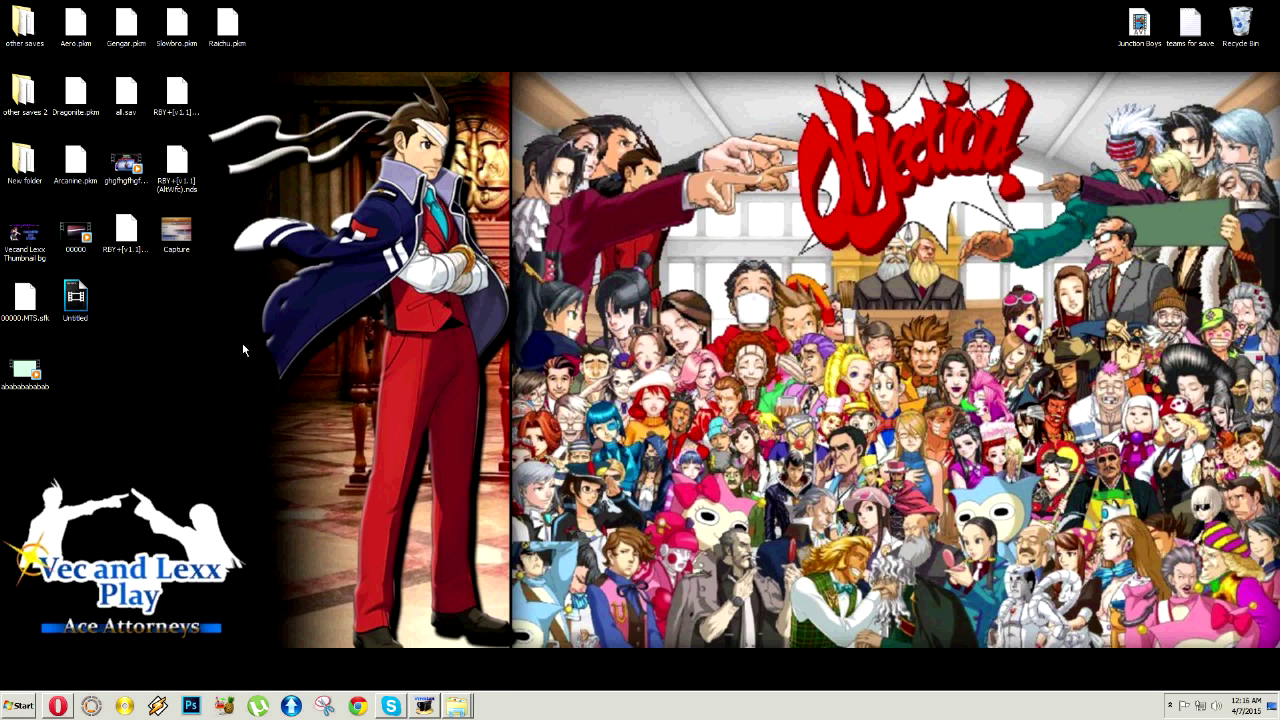
Launch DeSmuME_v.0.9.7_x64_release_wifi from the DeSmuMe WIFI Capable WinPcap v.4.1.2 folder inside the desktop's New folder, and minimise the folder window
key(super)
click(229, 305)
key(super)
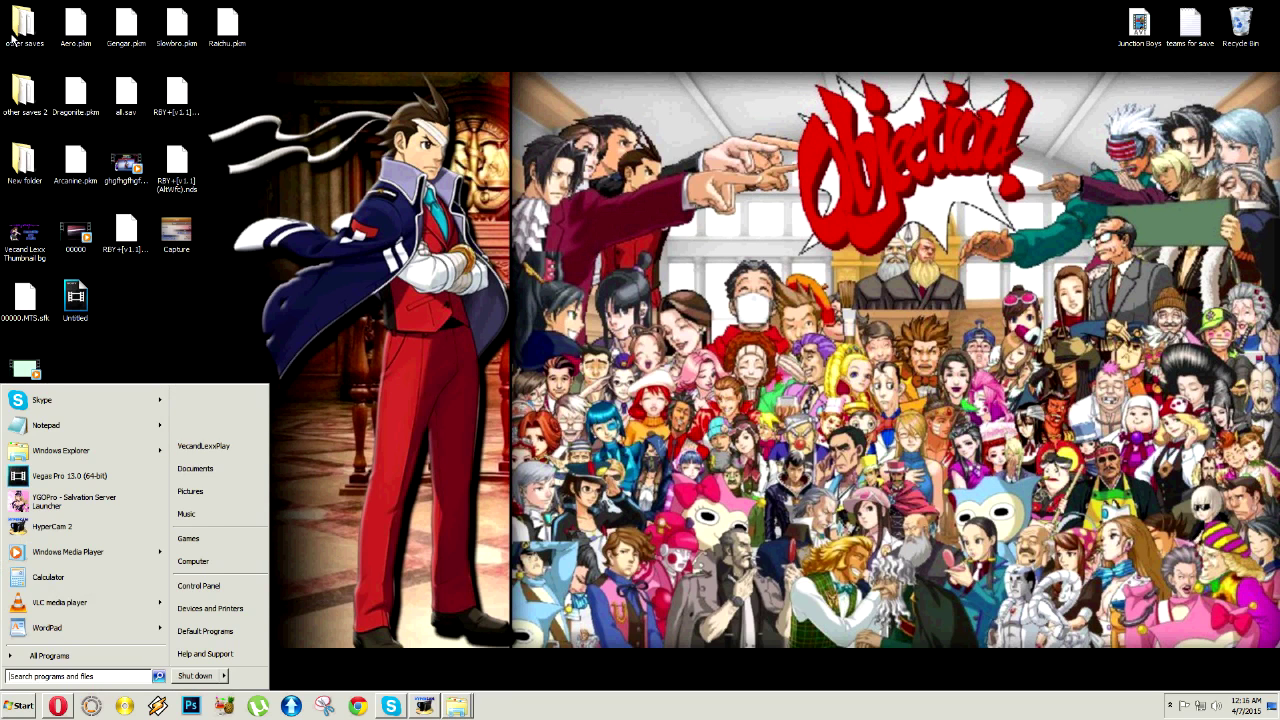
click(26, 150)
double_click(26, 155)
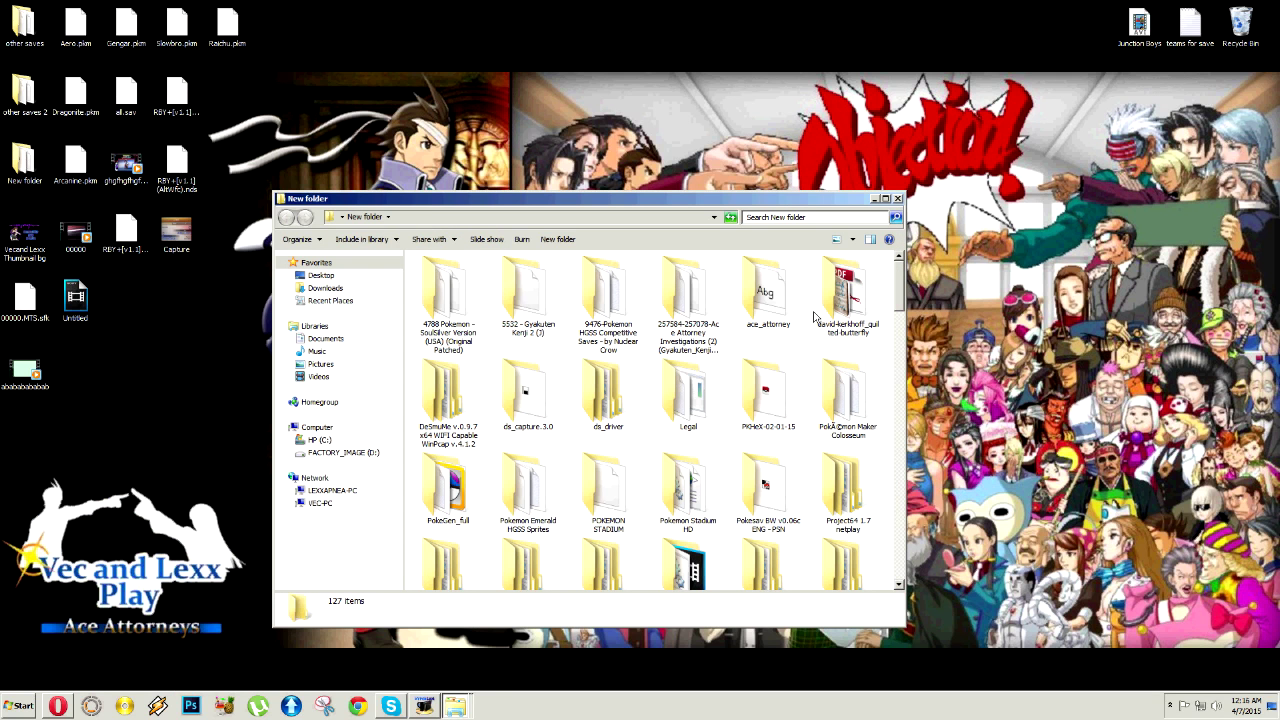
double_click(468, 409)
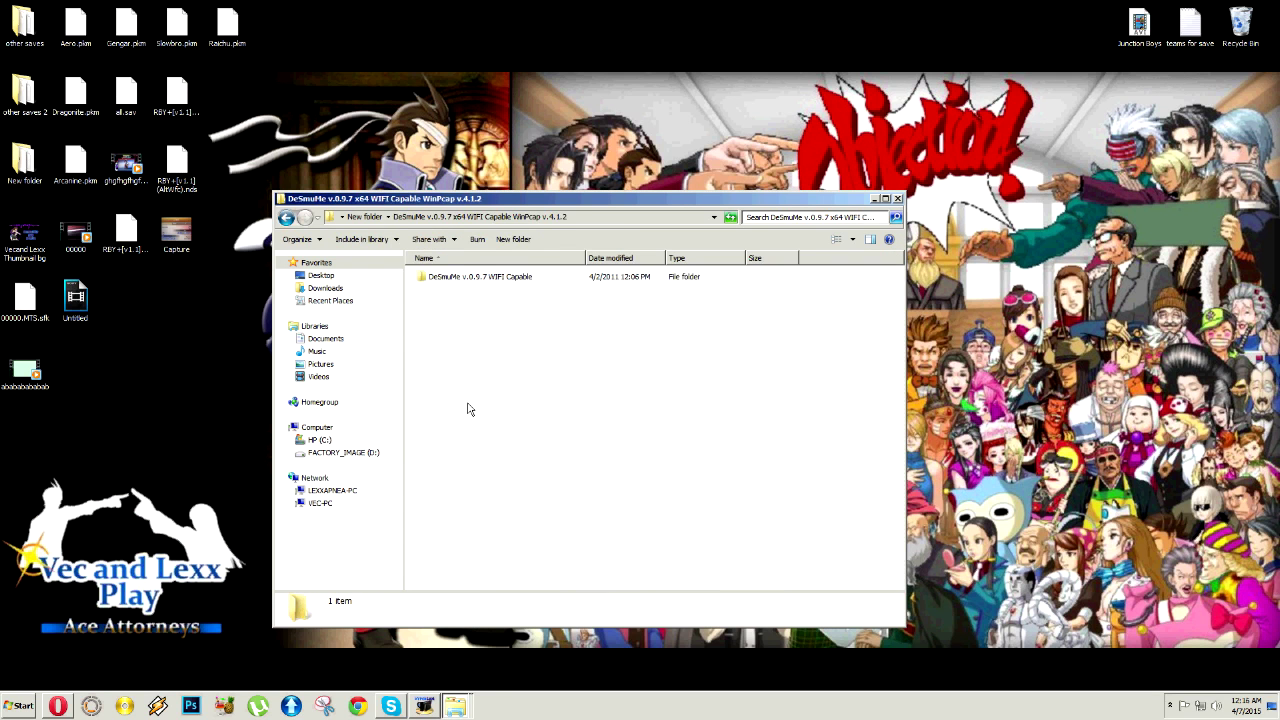
double_click(482, 283)
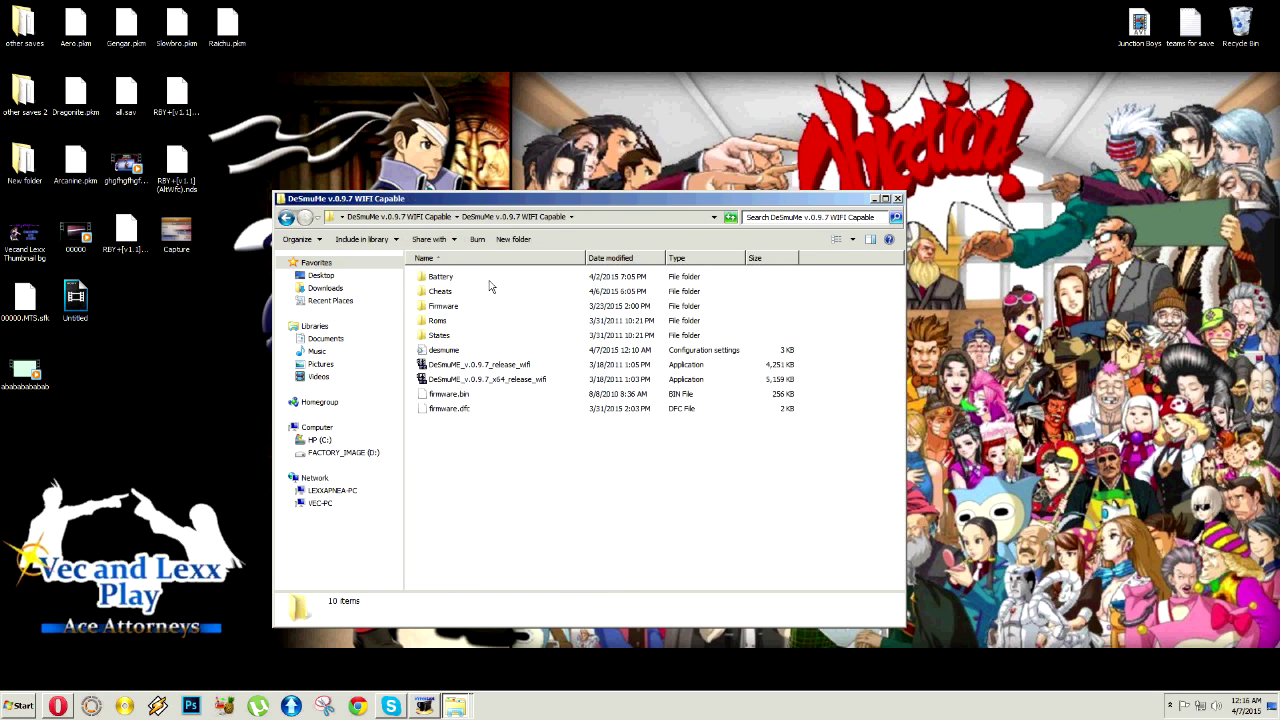
double_click(507, 378)
click(654, 363)
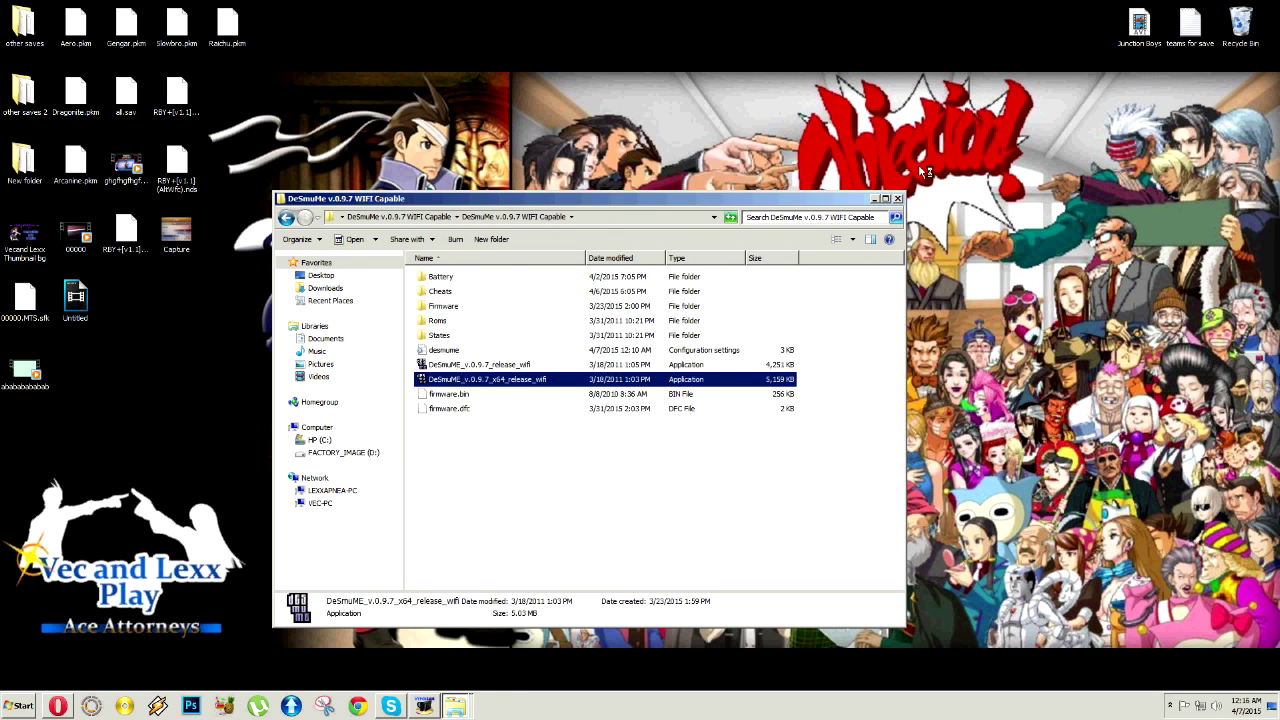
click(874, 199)
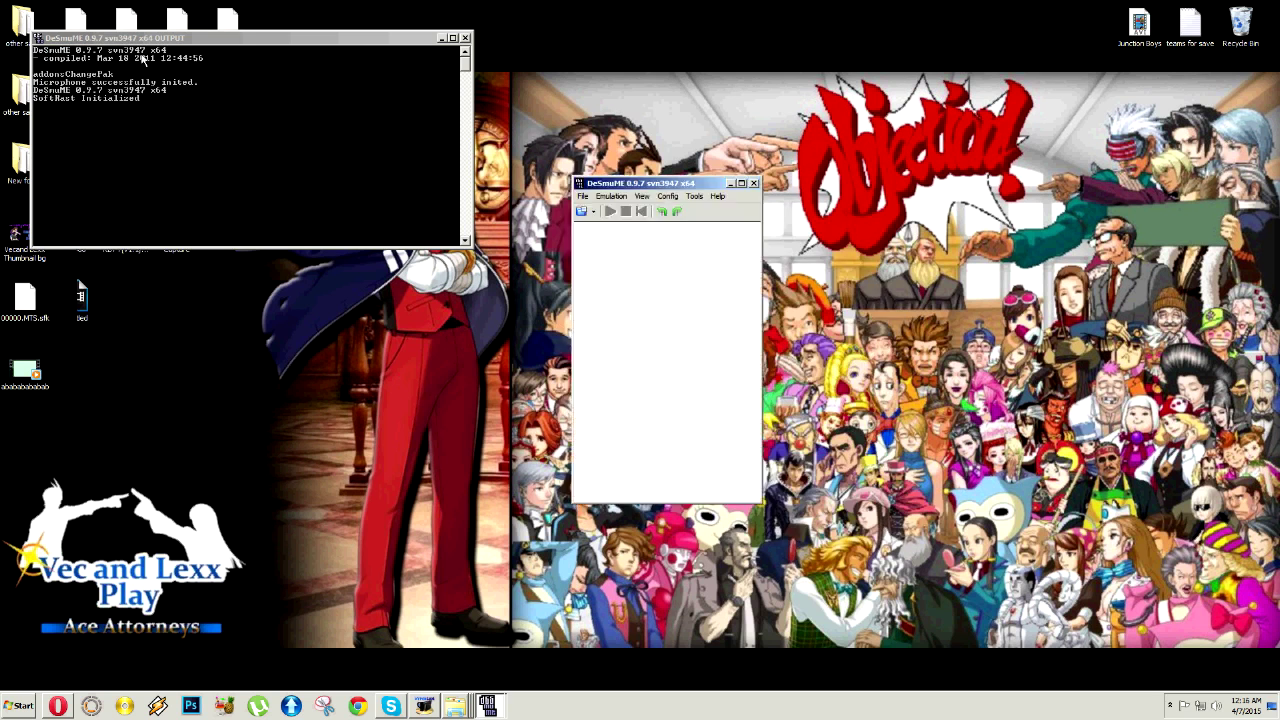
Load the pkmnb2_apfix (AltWfc).nds ROM listed first among the recent ROMs, minimise the output console and maximise the emulator window
click(719, 235)
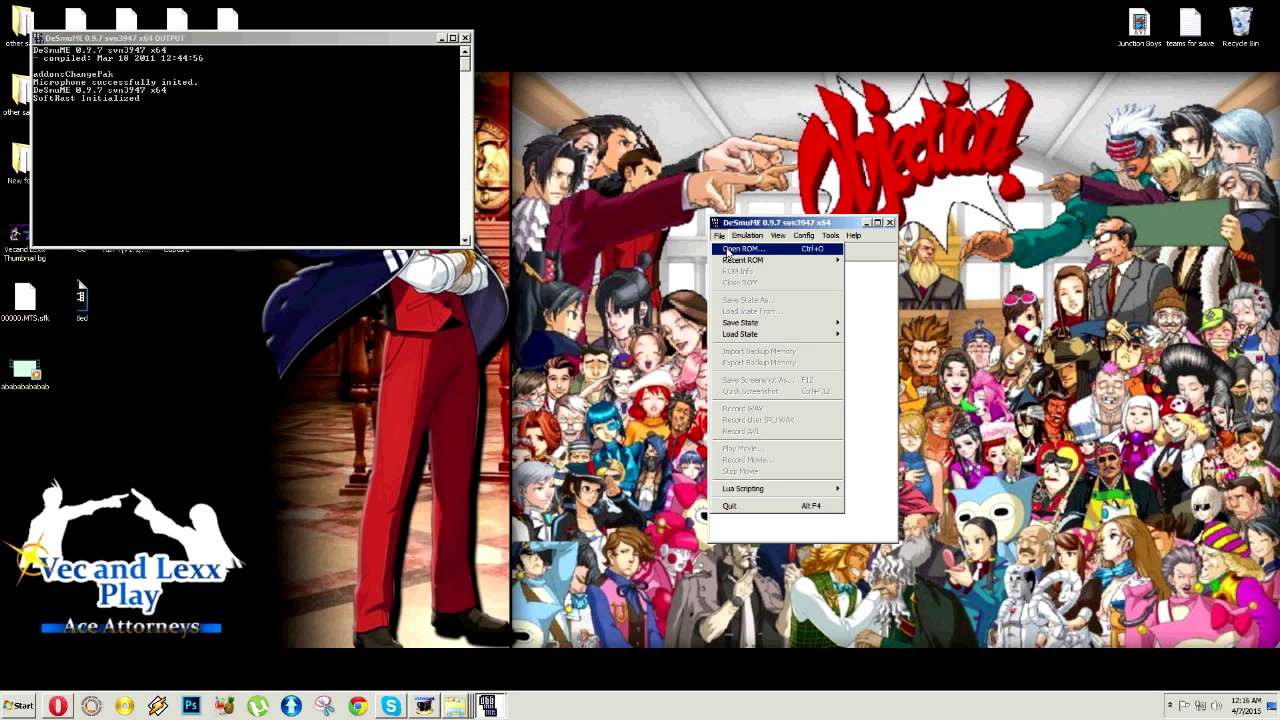
mouse_move(740, 260)
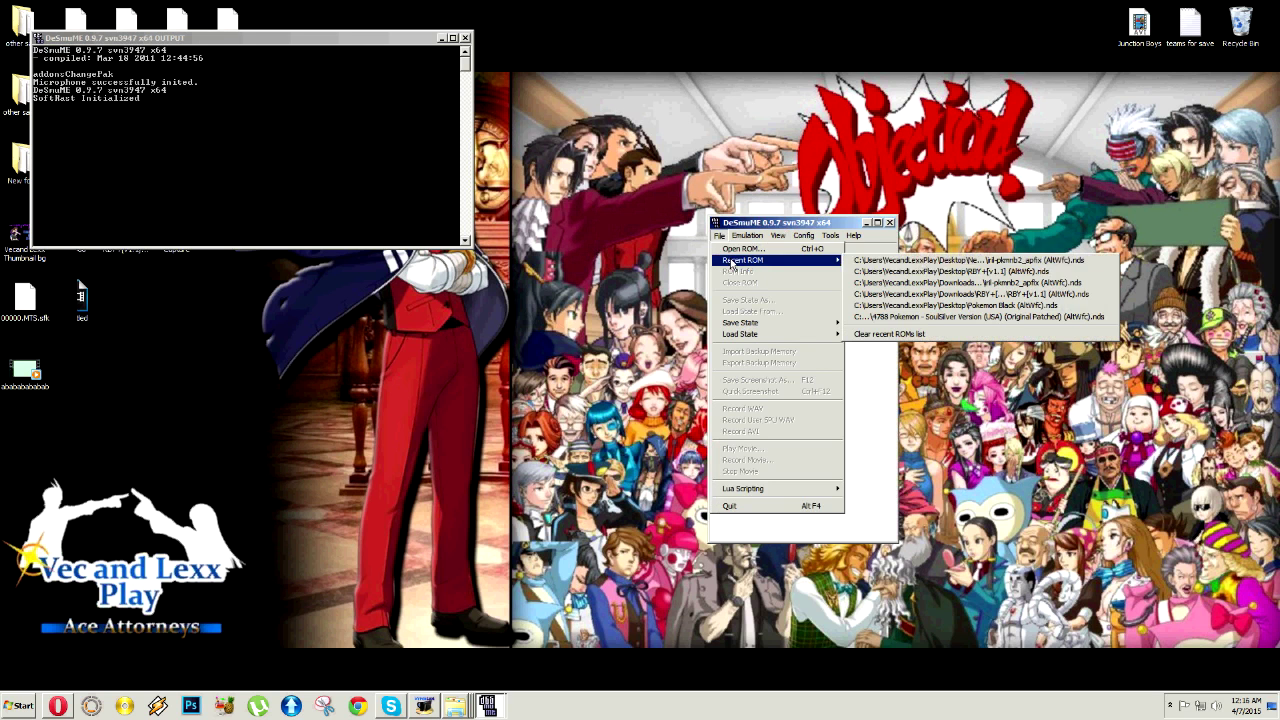
click(910, 261)
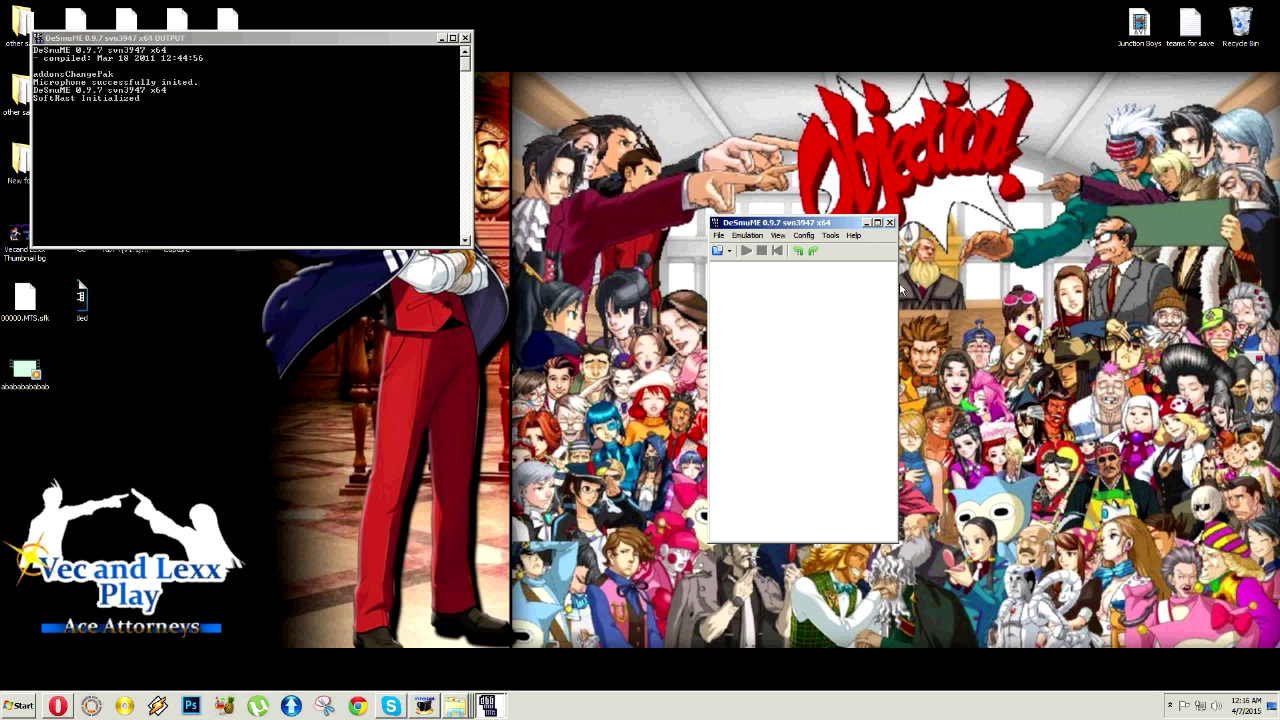
click(441, 38)
click(875, 222)
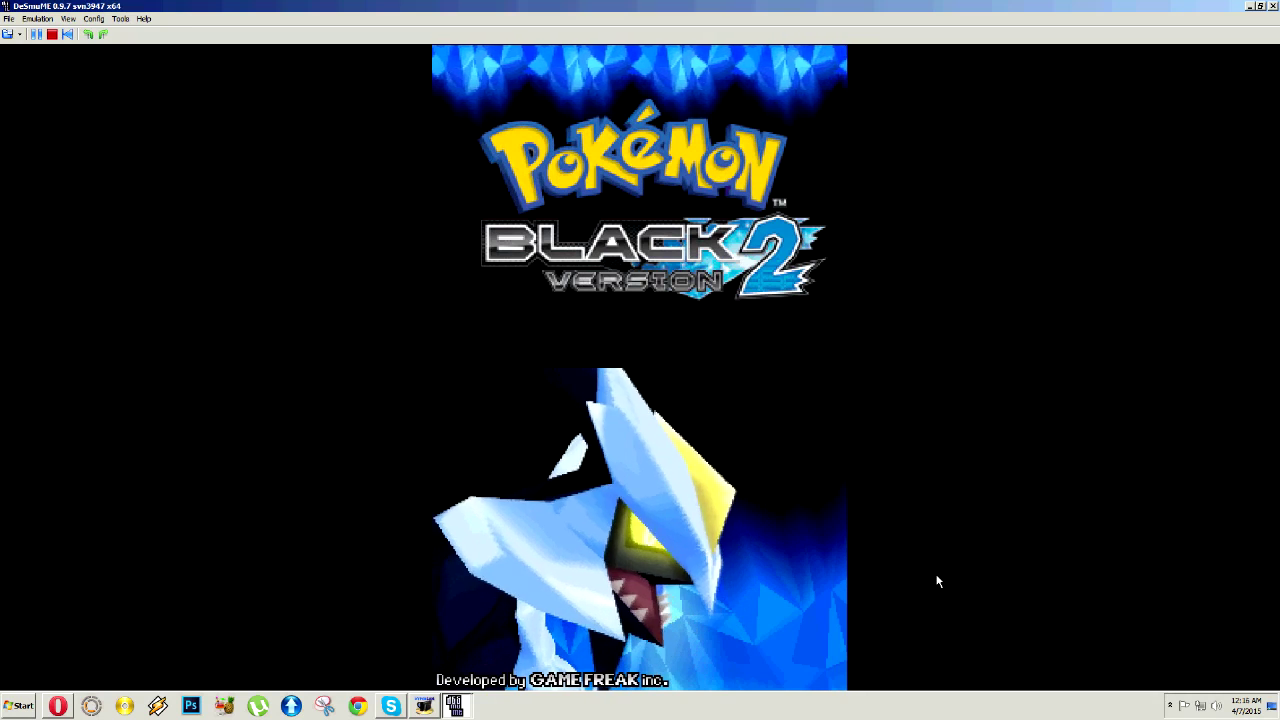
Continue past the Pokémon Black 2 title screen and highlight Nintendo WFC Settings in the main menu
key(Return)
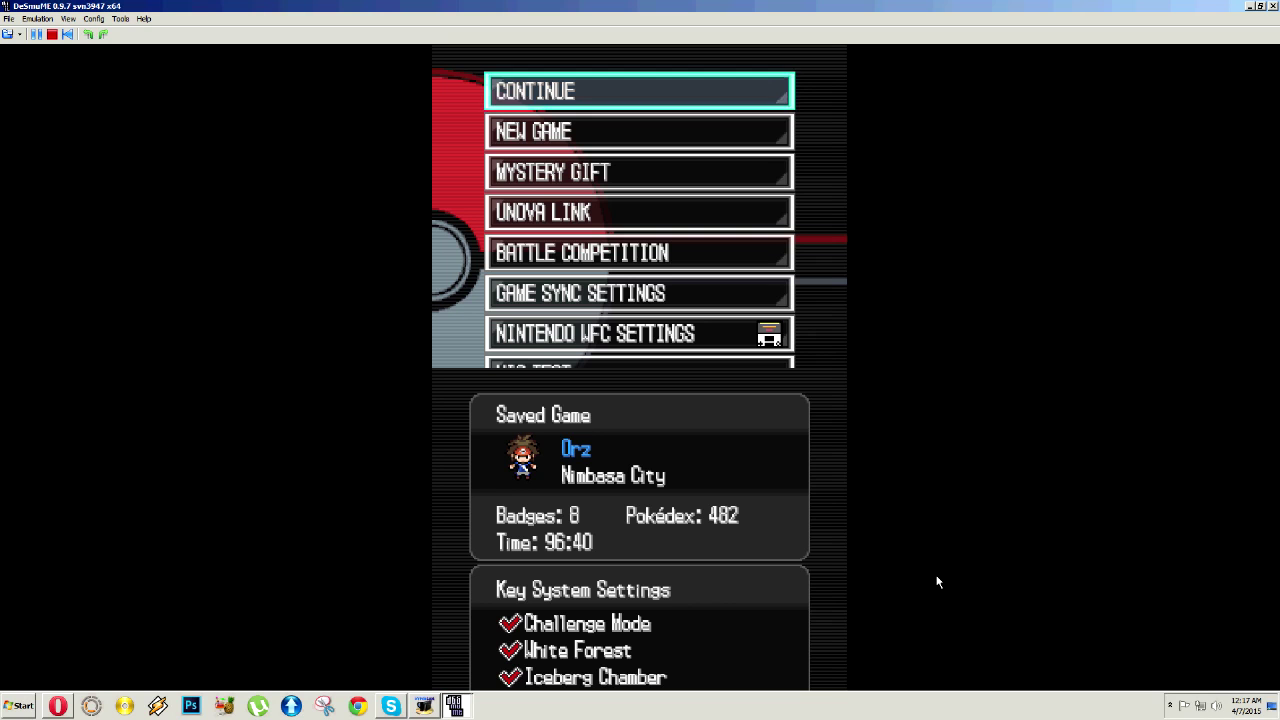
key(Down)
key(Down)
key(Down)
key(Down)
key(Down)
key(Down)
key(Down)
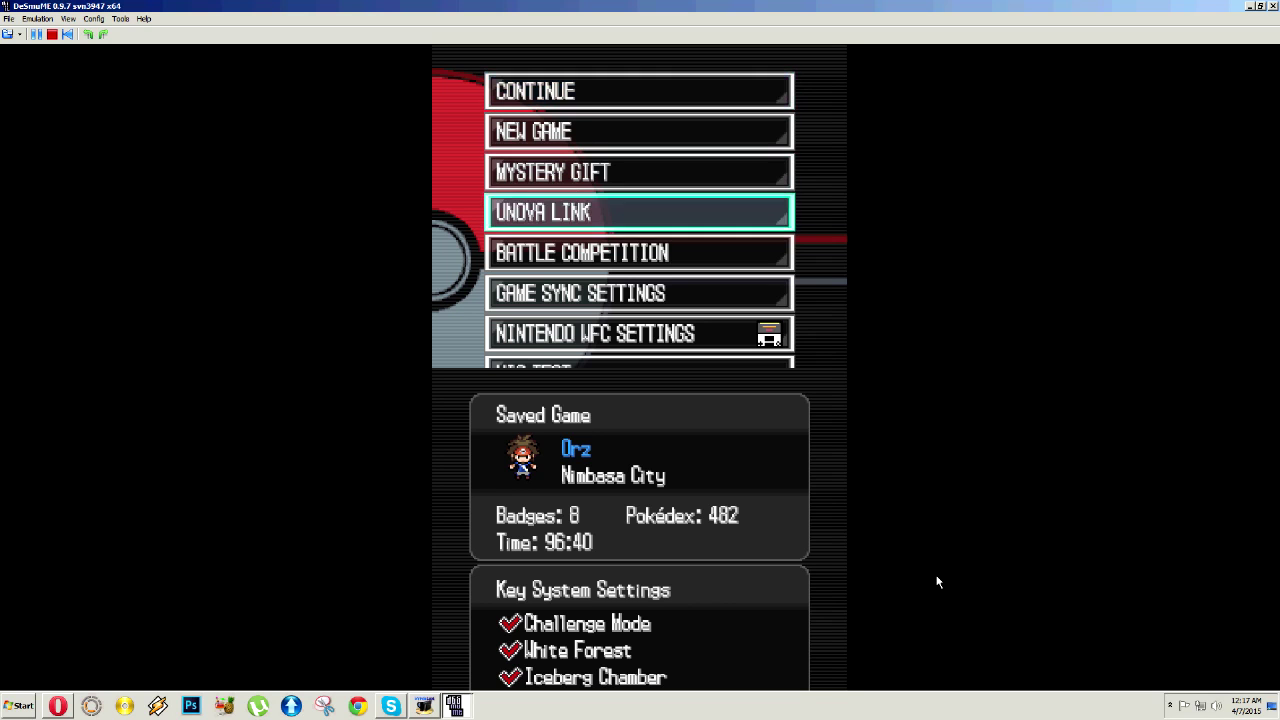
key(Up)
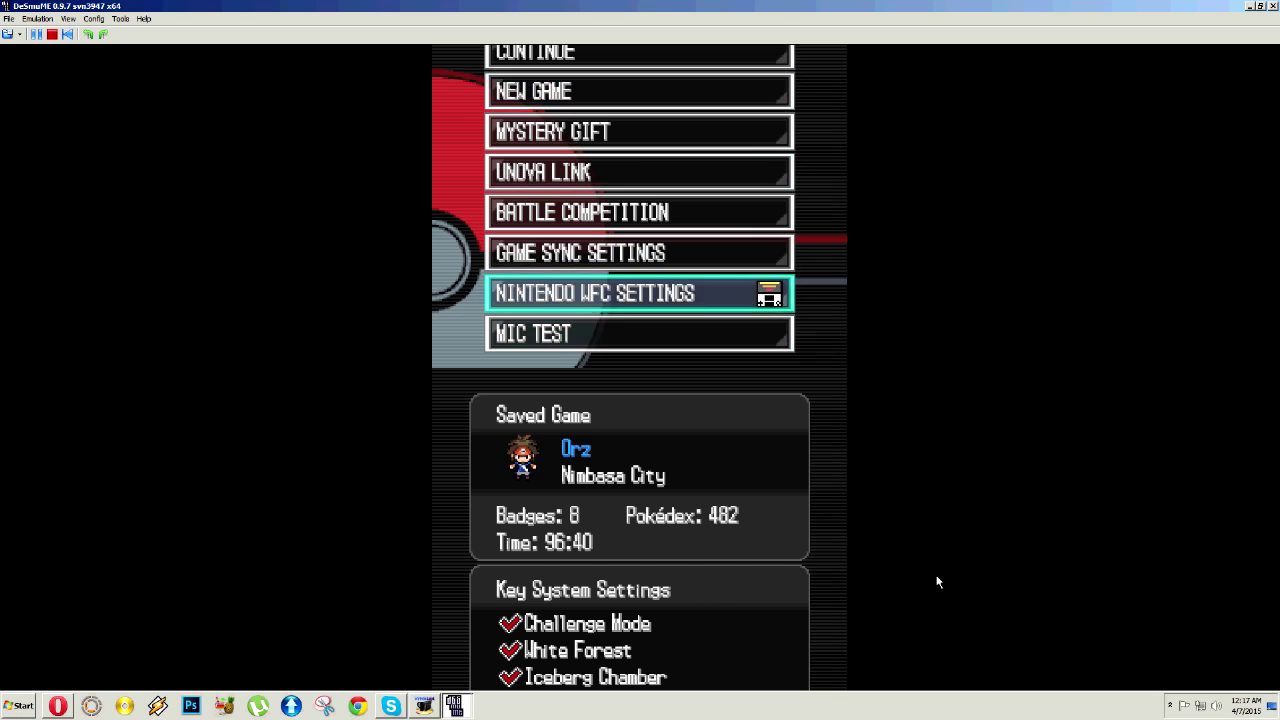
click(8, 18)
click(60, 134)
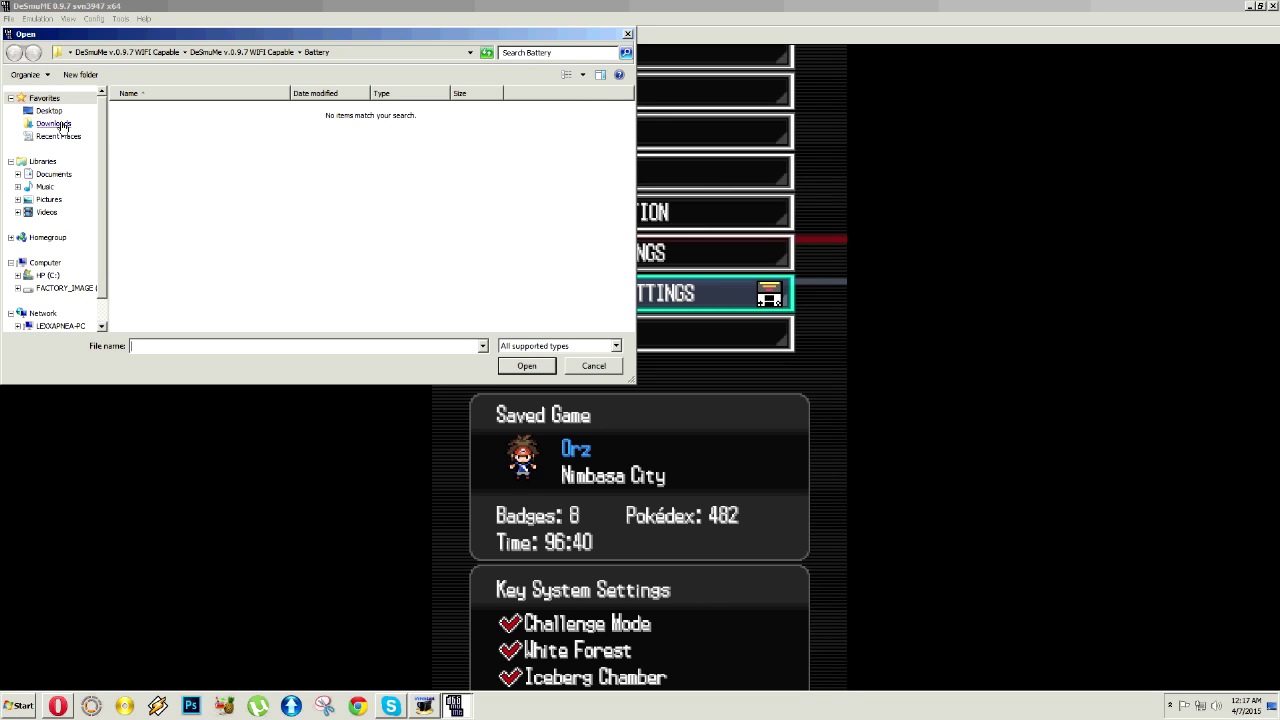
click(70, 52)
click(70, 52)
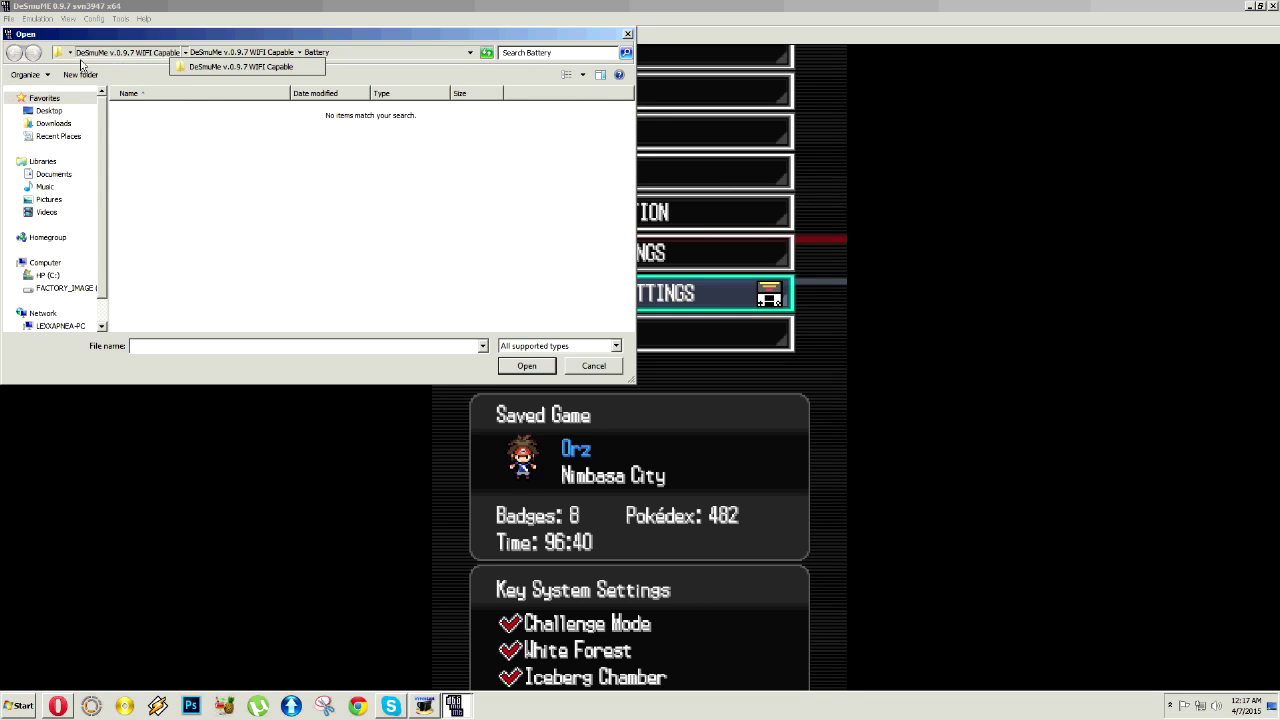
click(71, 51)
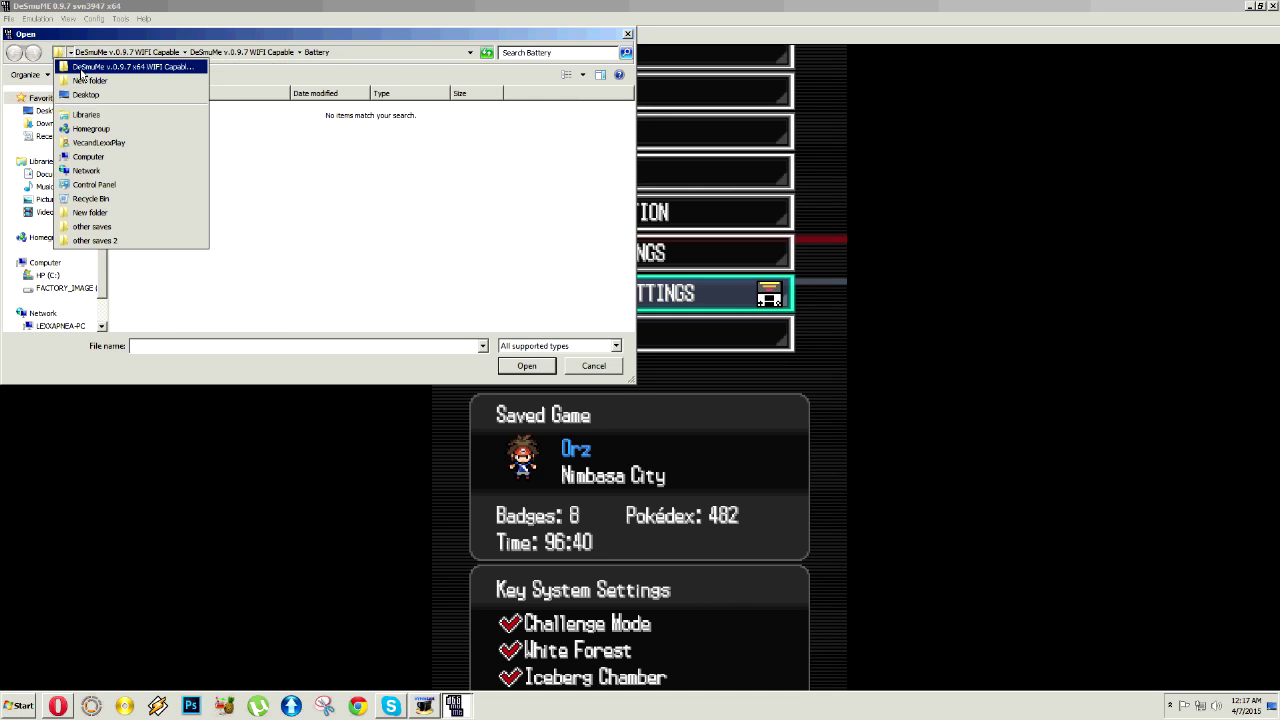
click(86, 80)
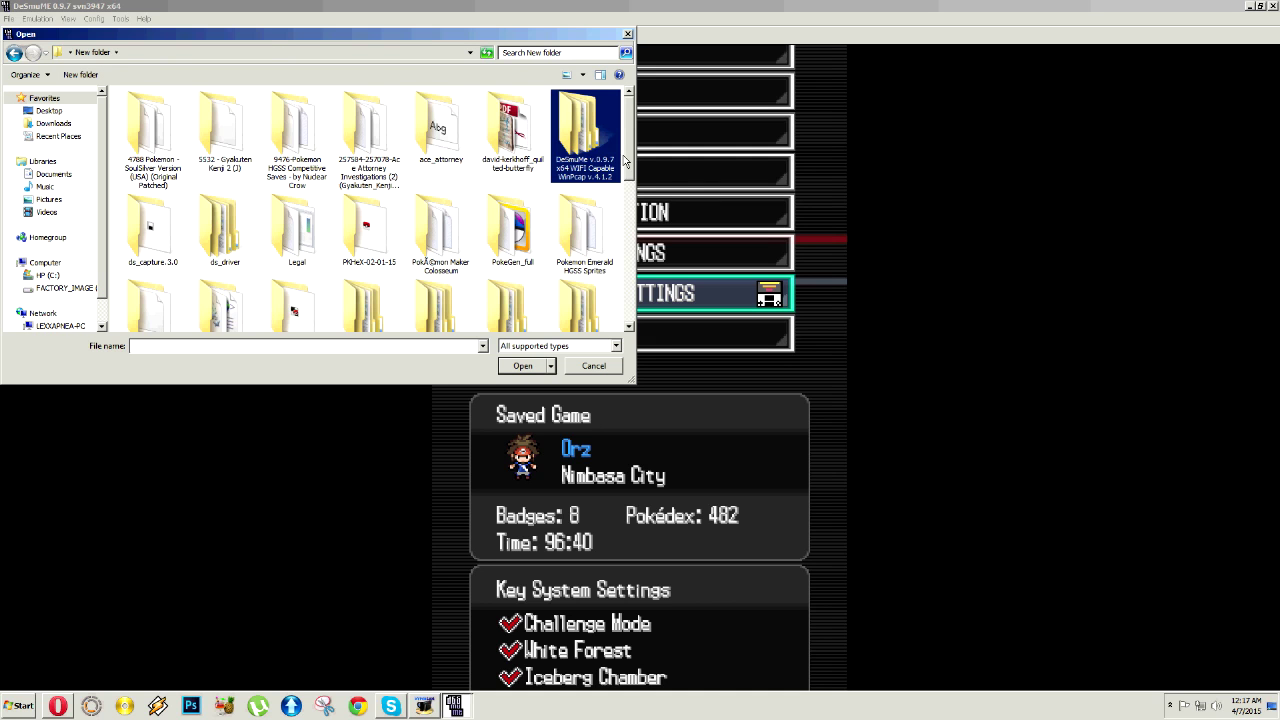
drag(625, 160, 636, 300)
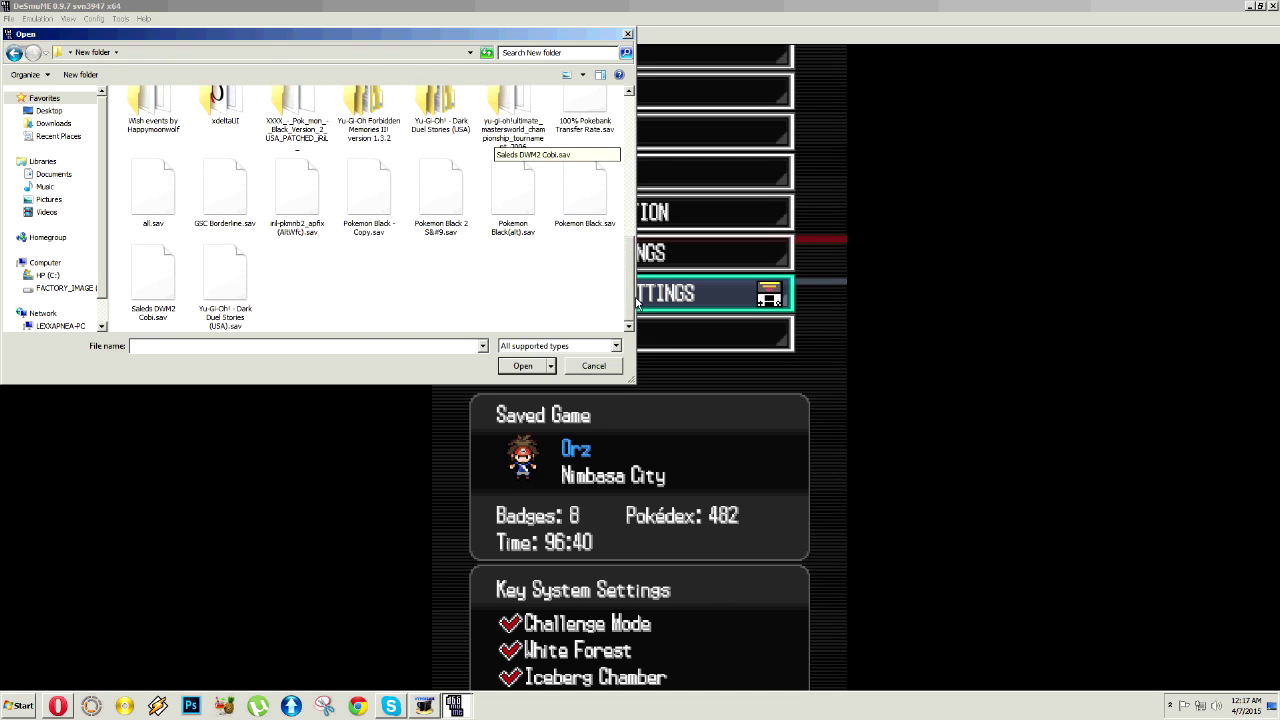
scroll(636, 300, up, 5)
click(42, 124)
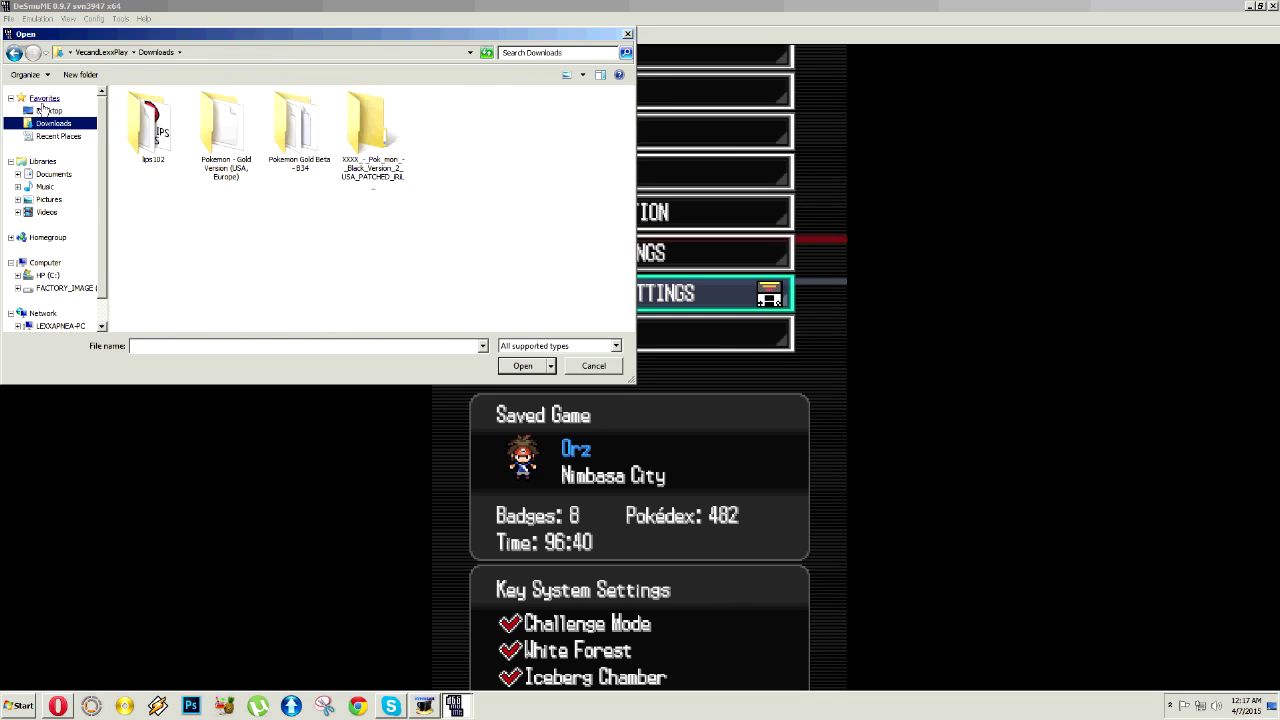
click(17, 52)
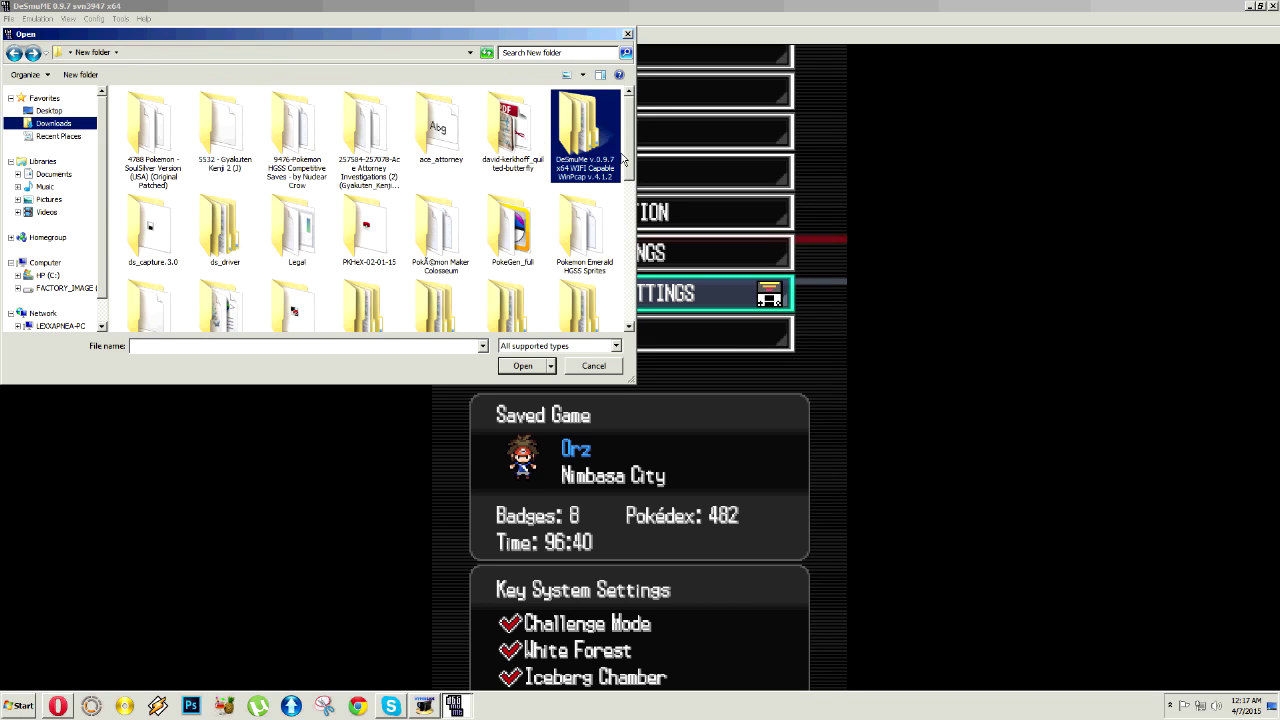
click(69, 52)
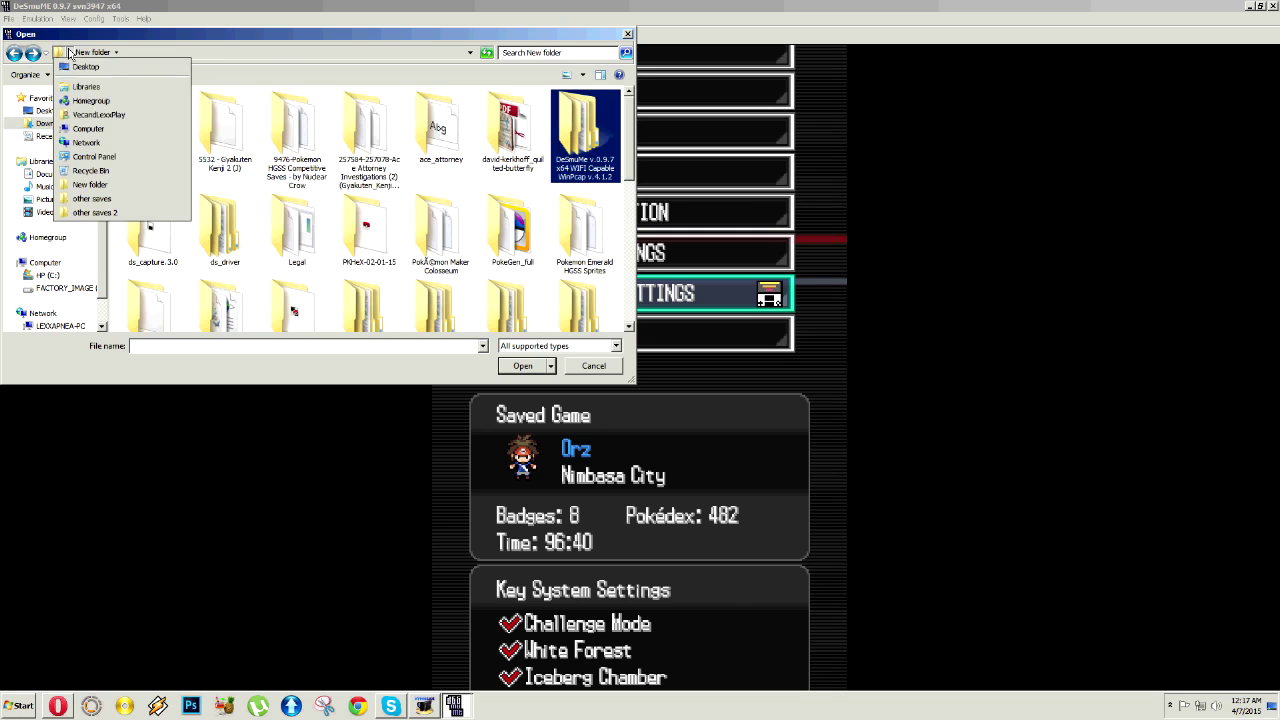
click(110, 107)
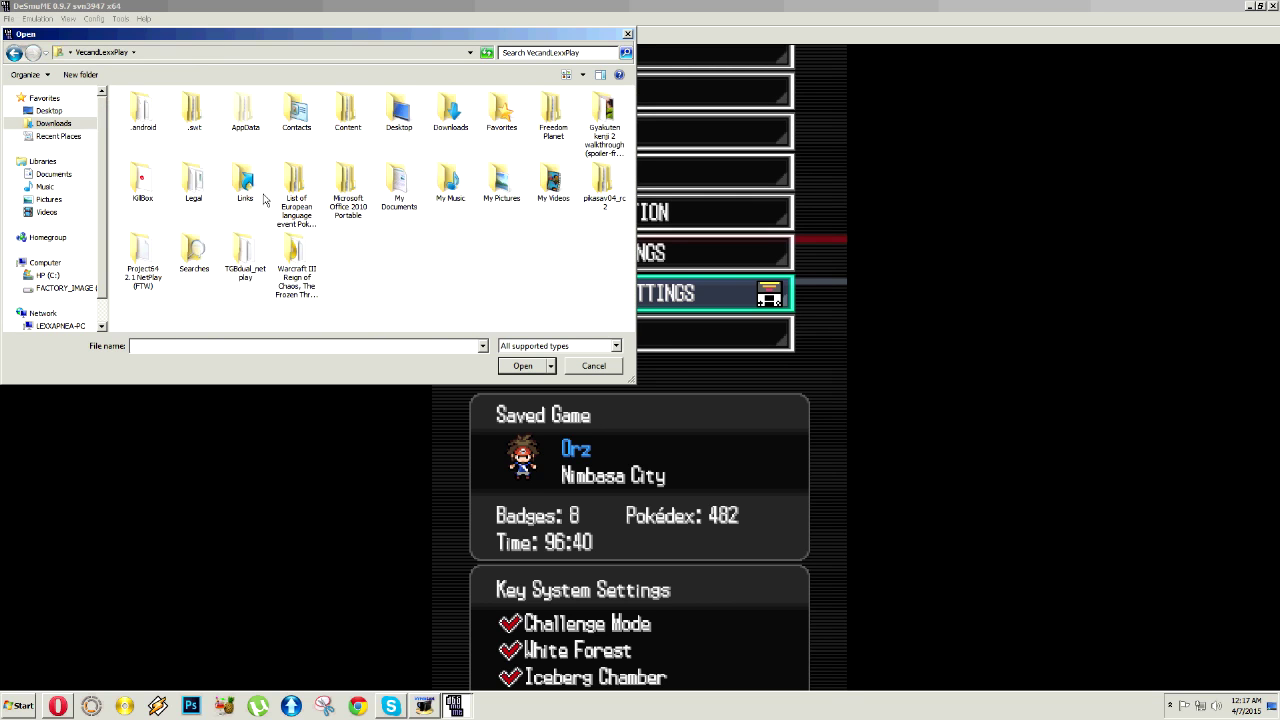
click(70, 52)
click(124, 185)
double_click(584, 143)
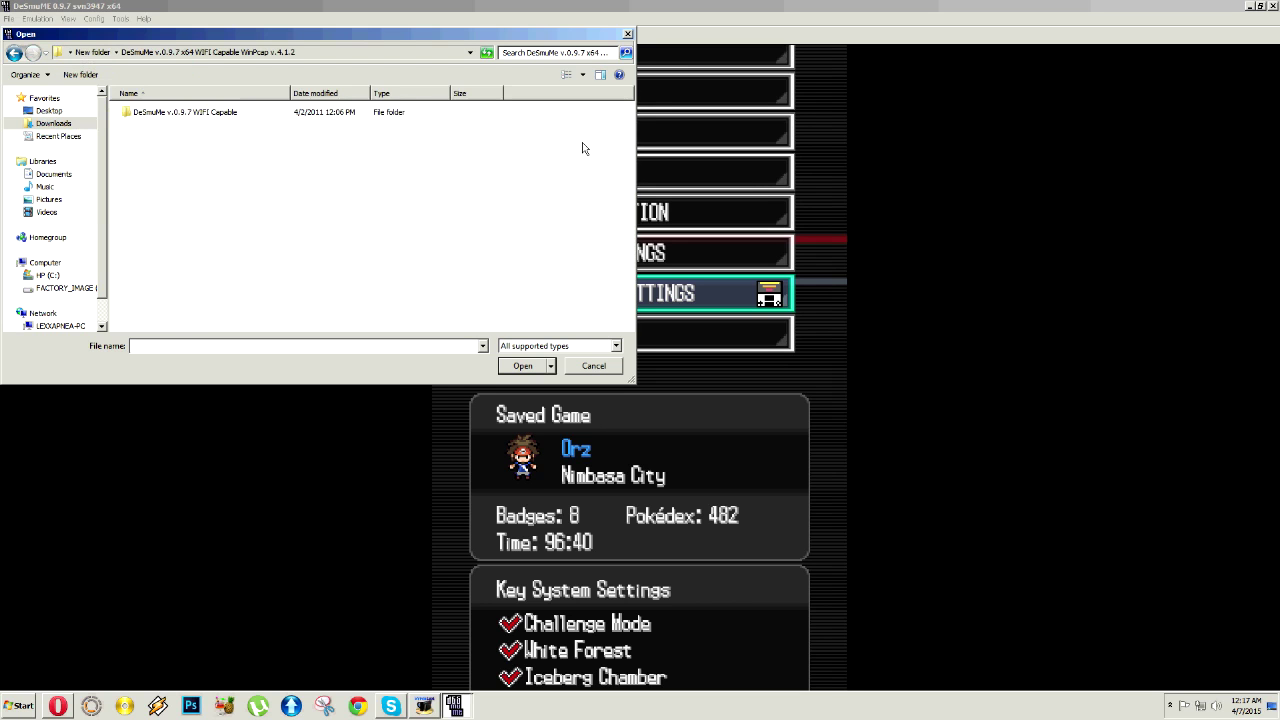
double_click(150, 112)
double_click(165, 113)
double_click(151, 113)
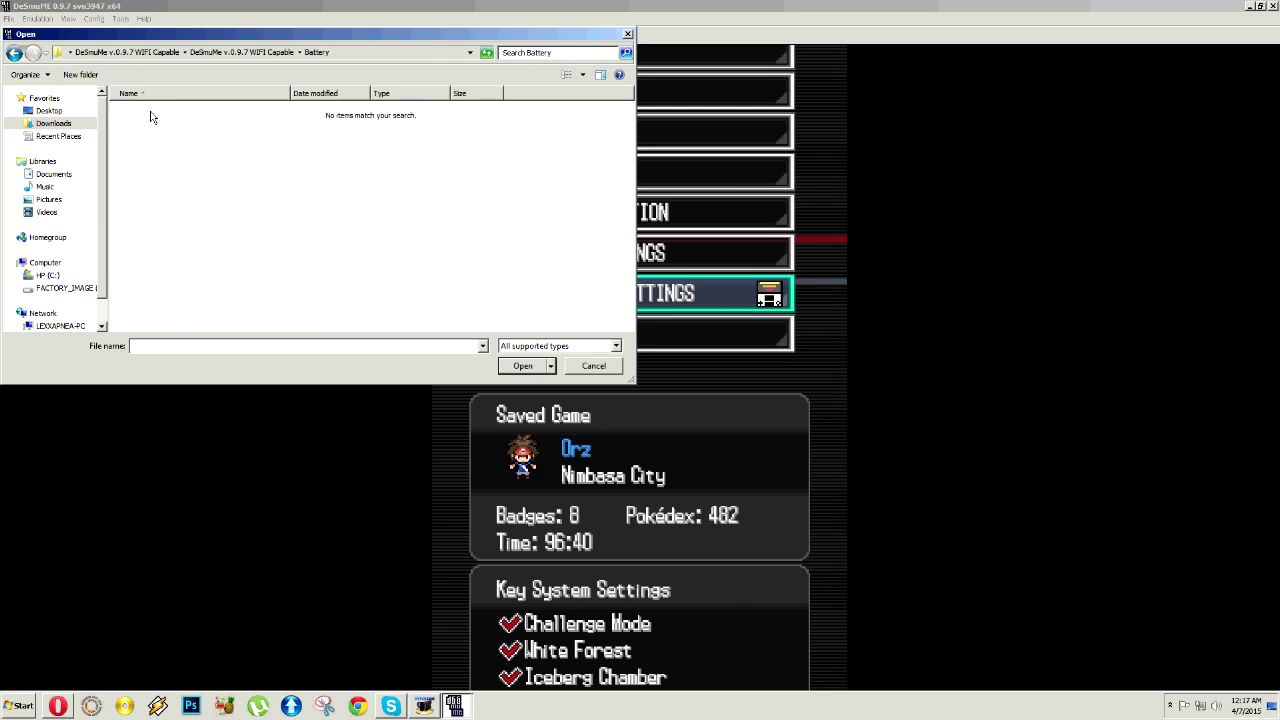
click(14, 54)
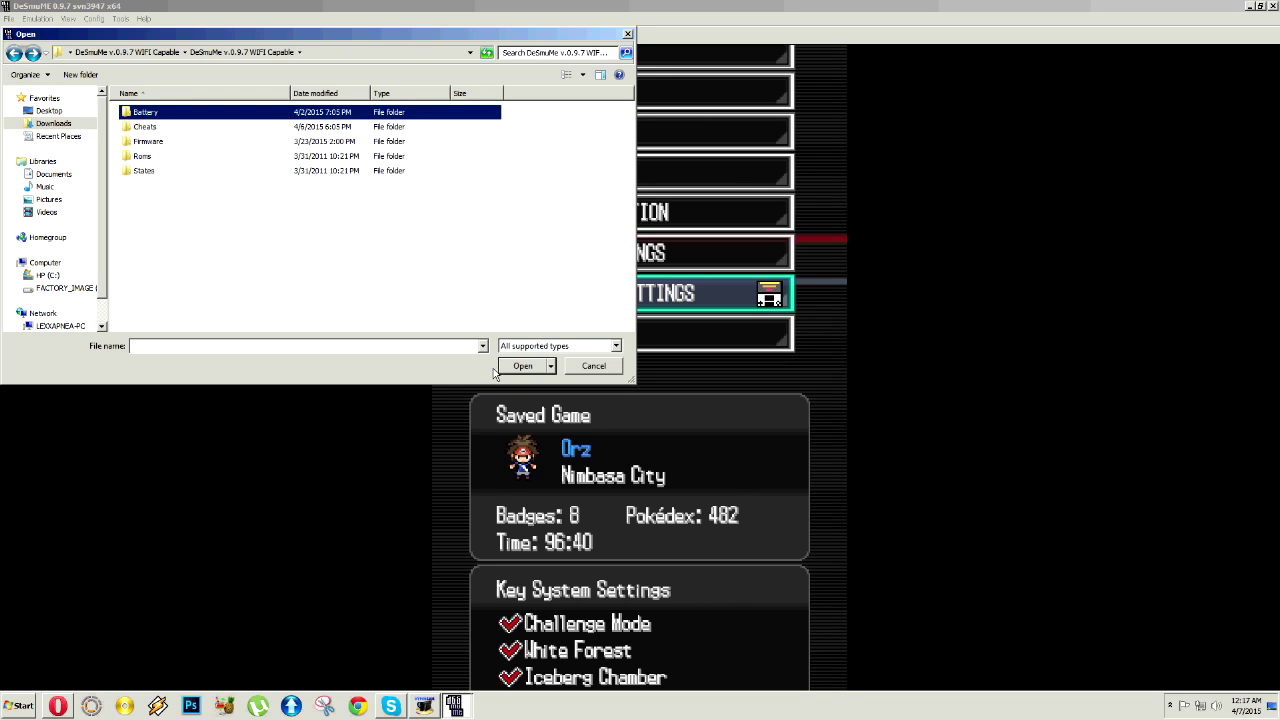
click(518, 347)
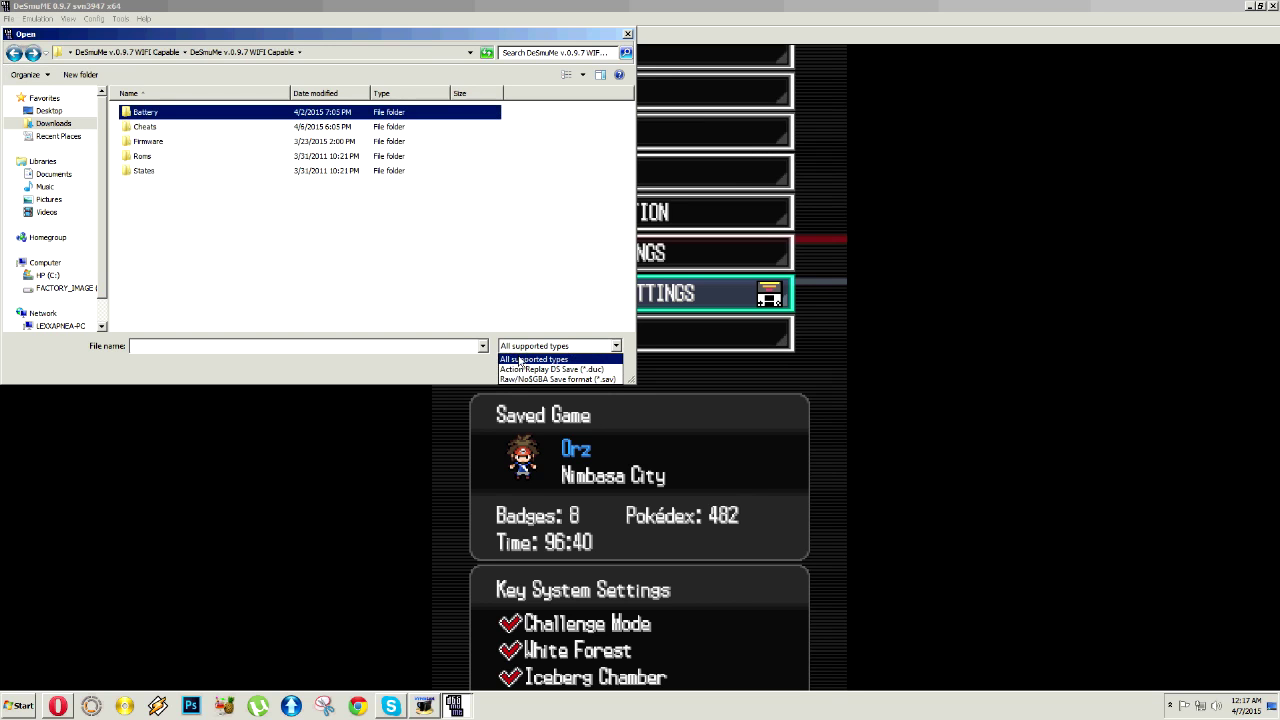
click(520, 360)
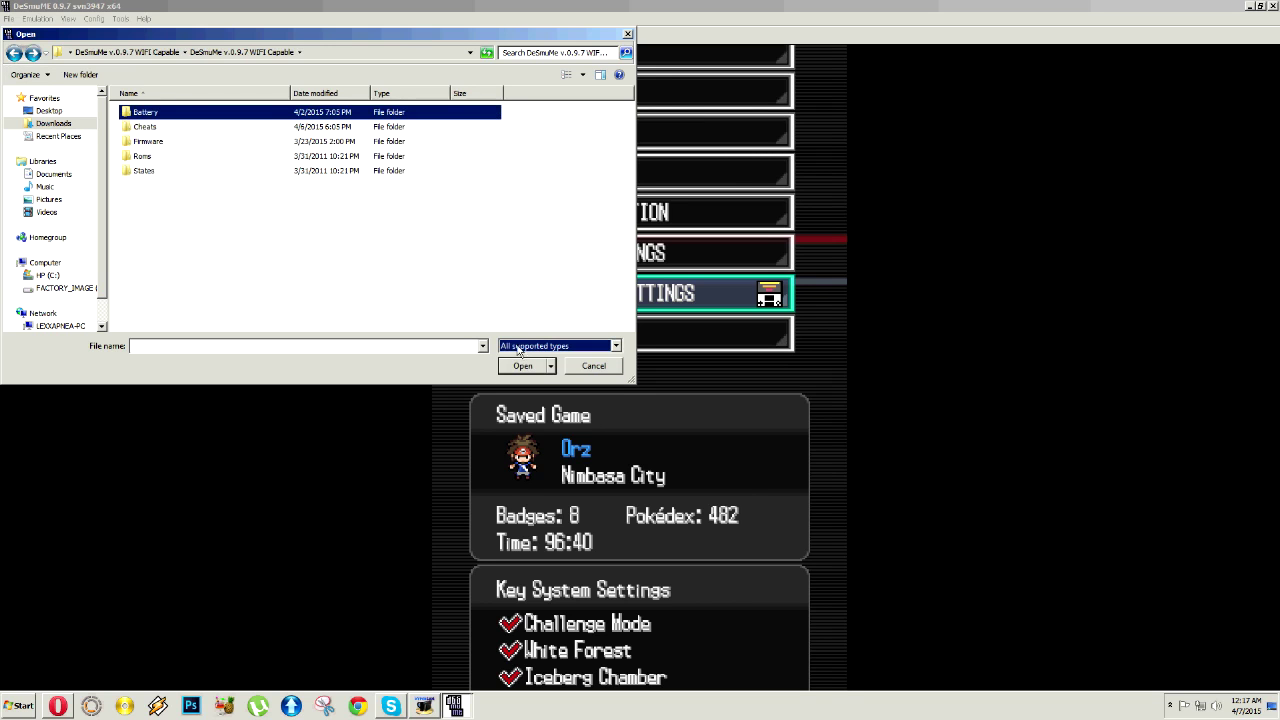
double_click(155, 117)
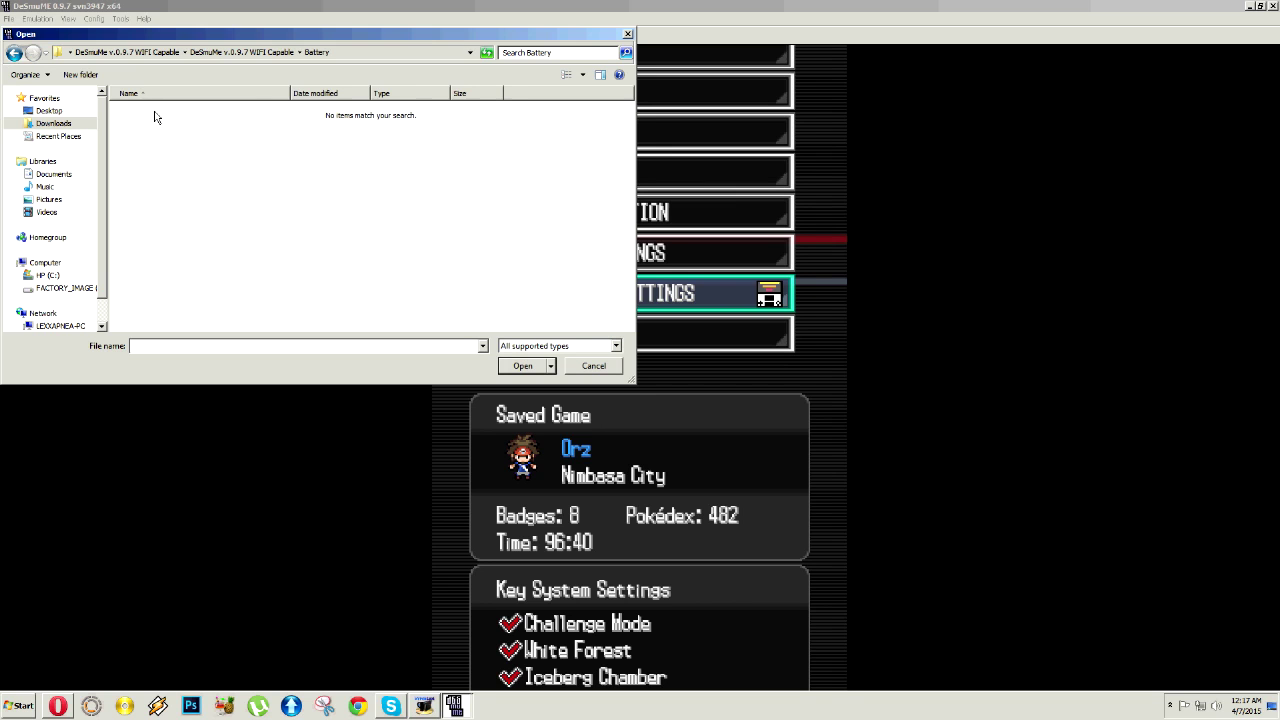
click(568, 366)
key(super)
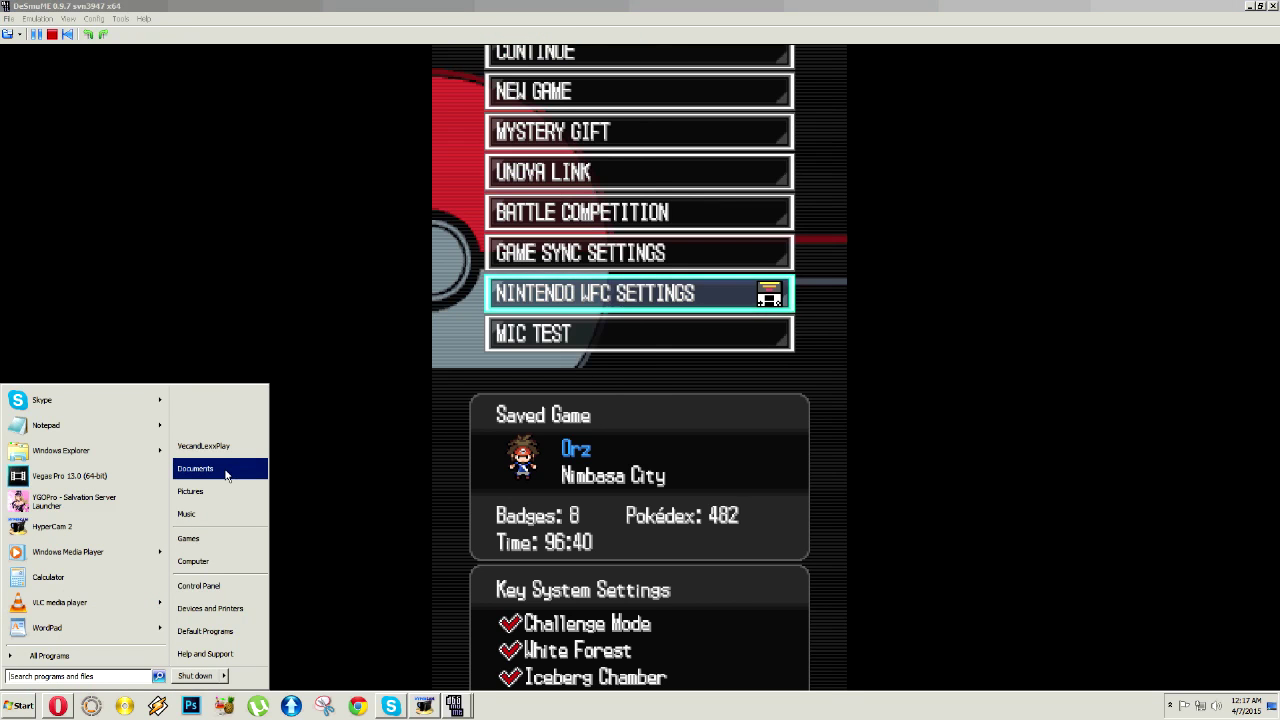
key(Up)
key(Escape)
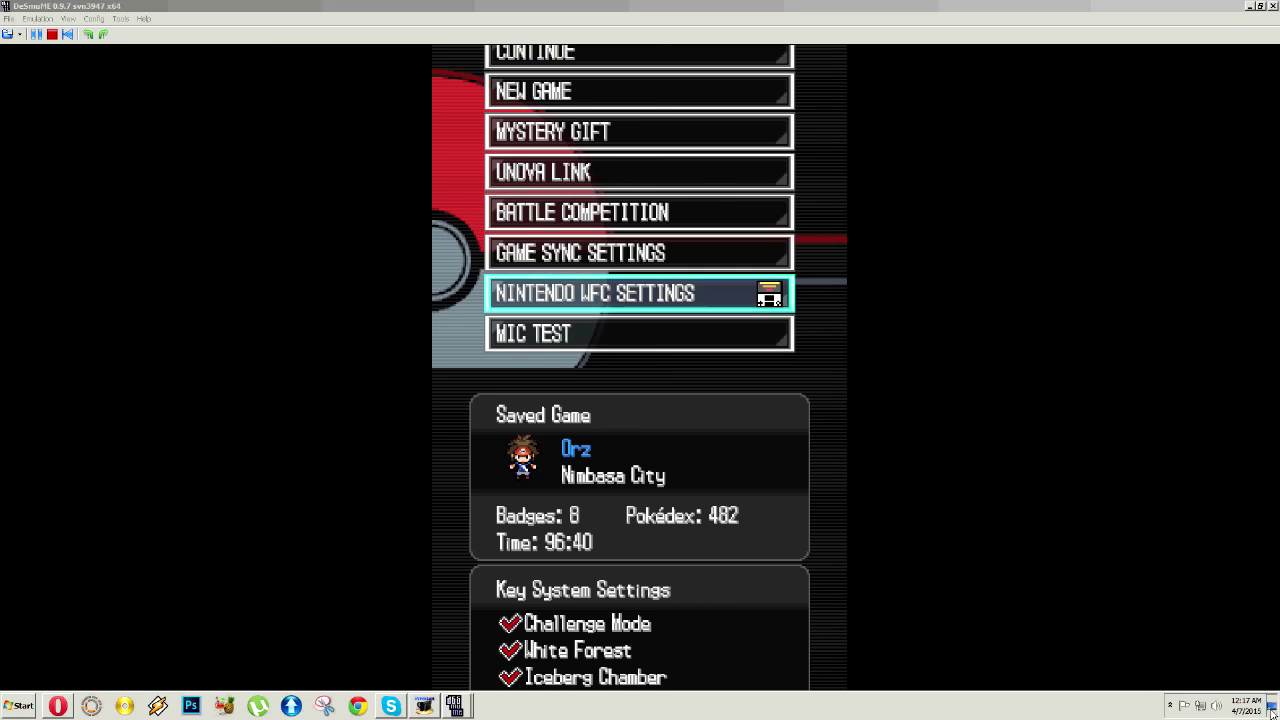
Show the desktop and open the Battery folder of the WIFI Capable DeSmuMe v.0.9.7 inside the desktop's New folder
key(super+d)
double_click(24, 162)
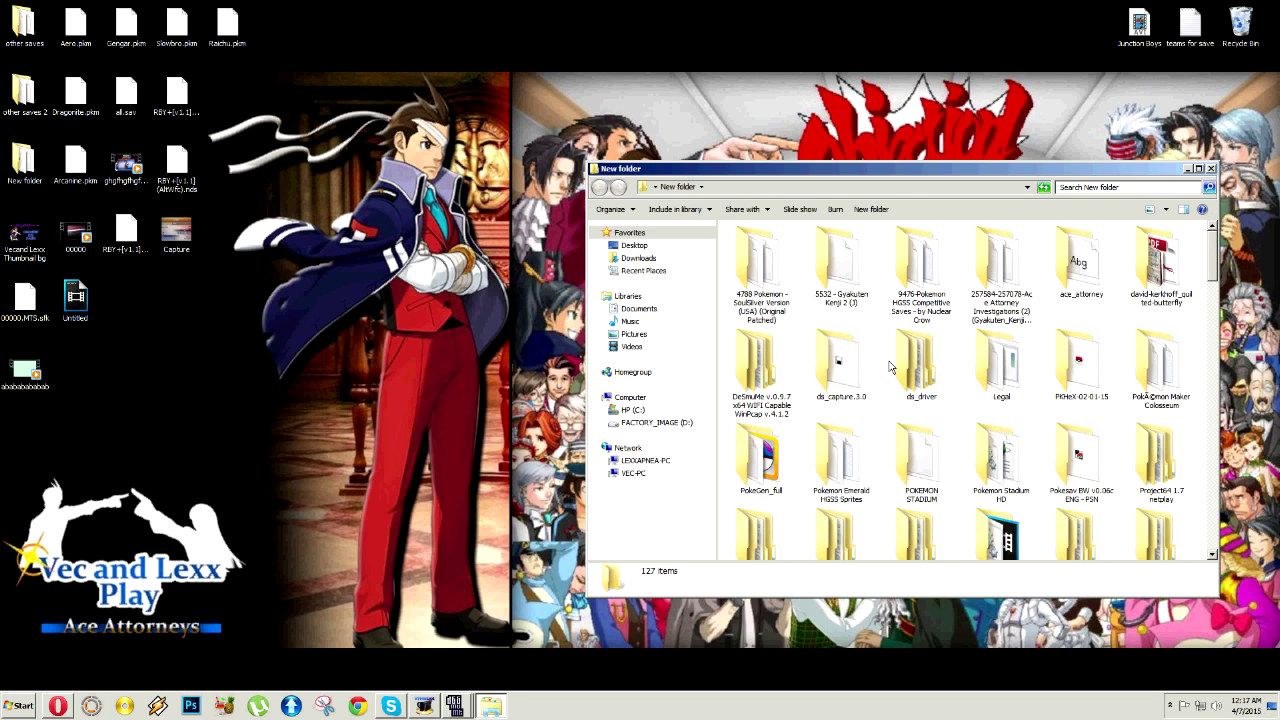
click(752, 385)
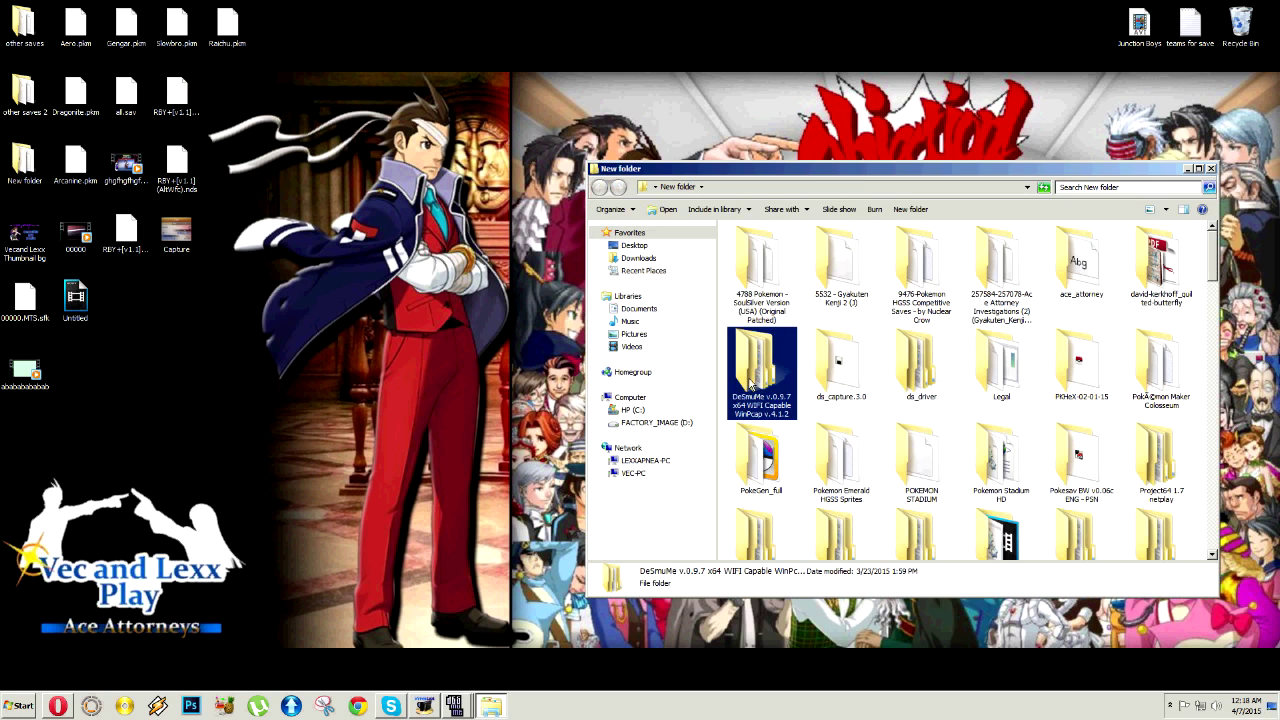
double_click(752, 385)
double_click(800, 250)
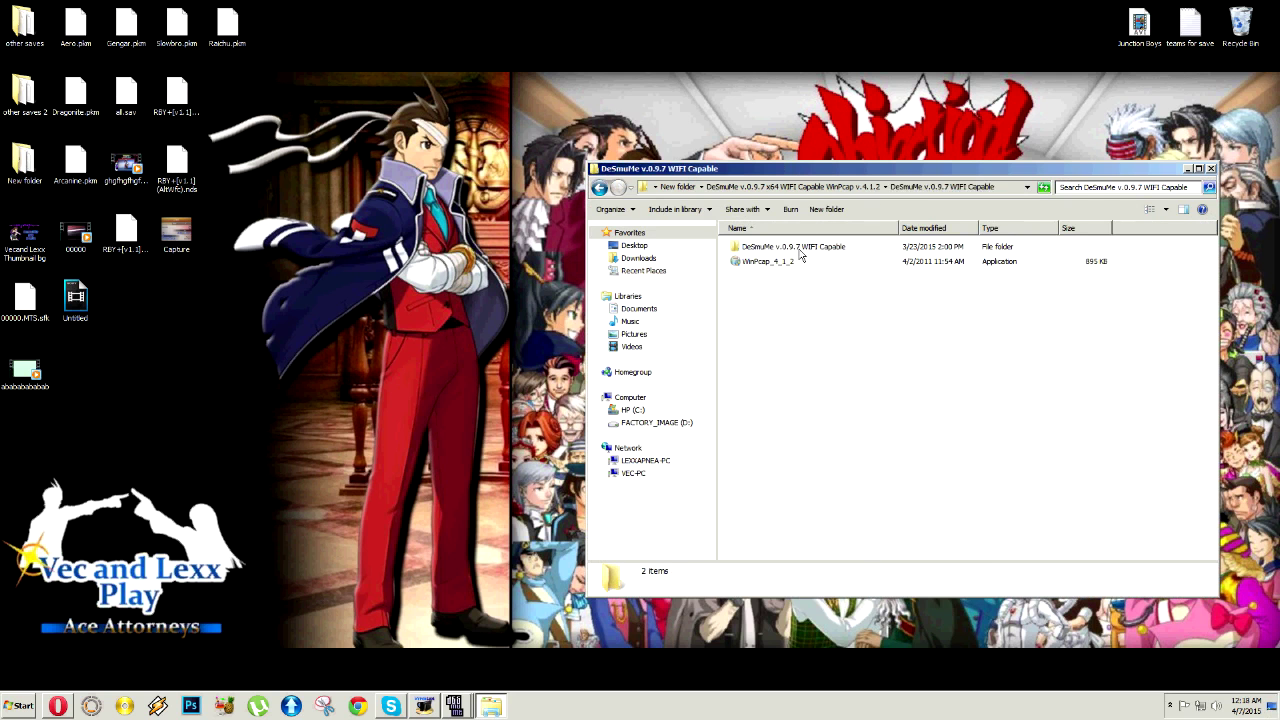
double_click(757, 245)
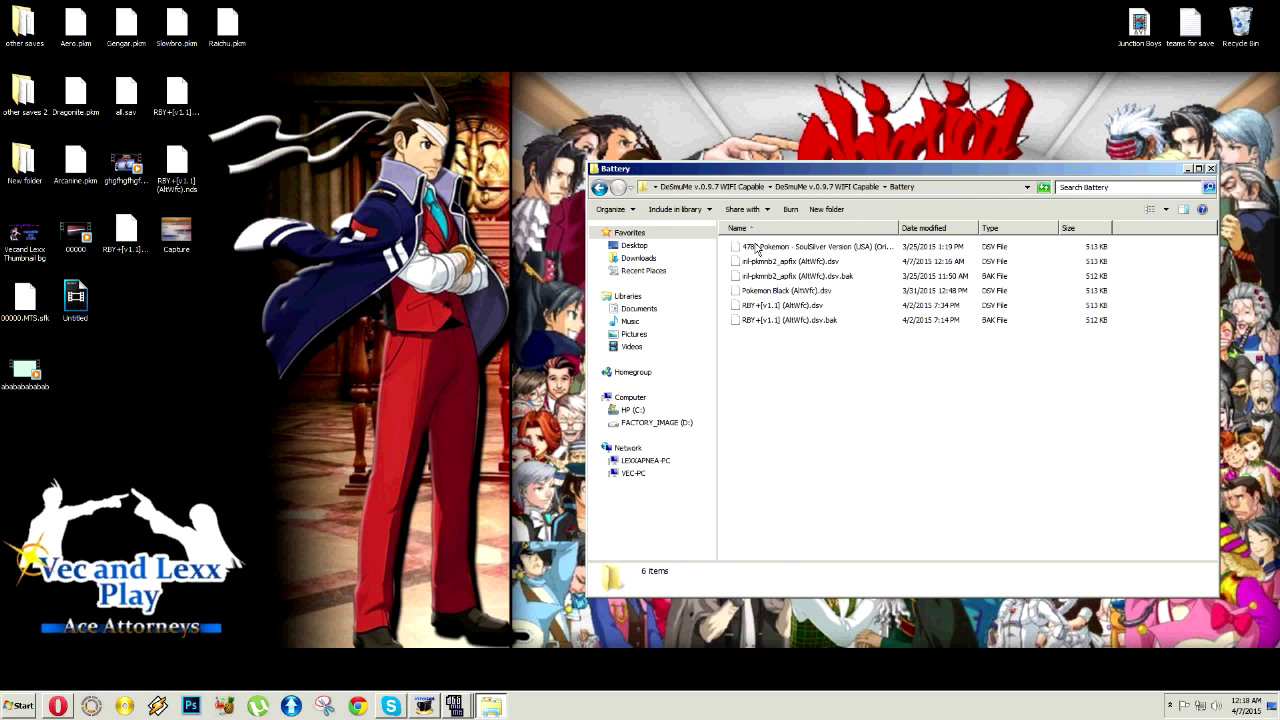
Copy the pkmnb2_apfix (AltWfc).dsv save file from the Battery folder to the desktop
click(773, 250)
click(793, 263)
click(800, 276)
click(810, 263)
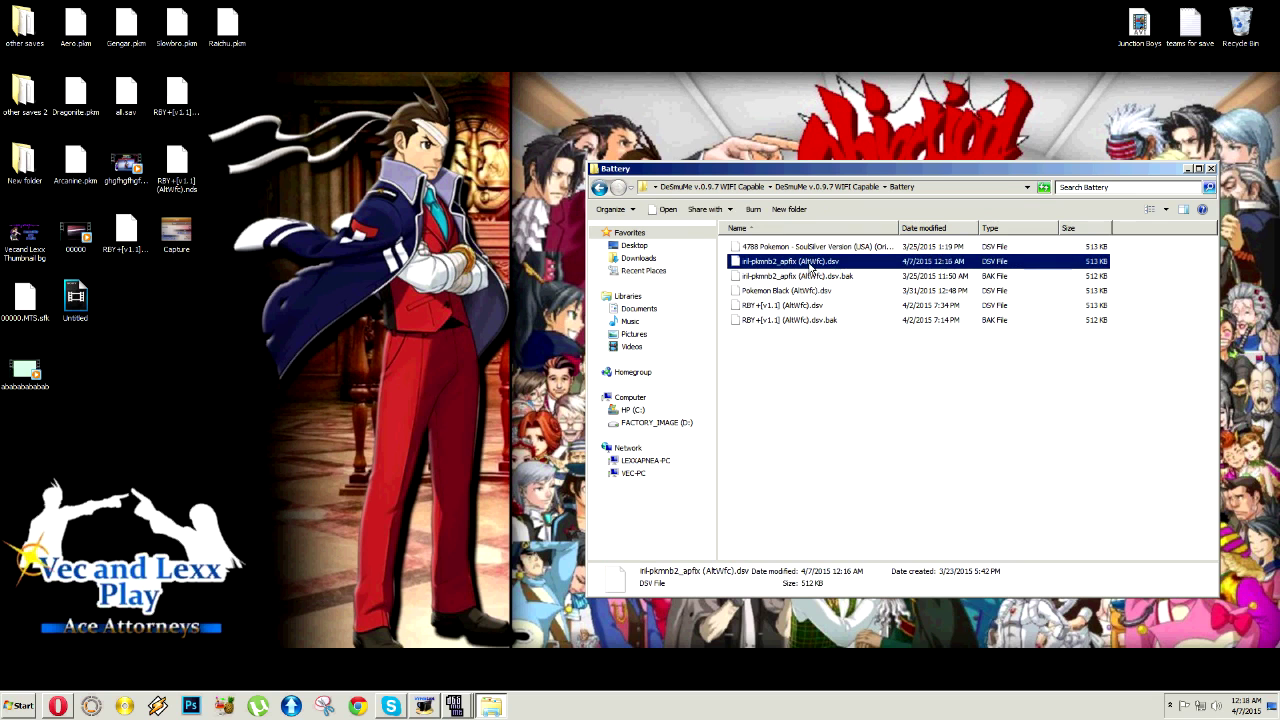
right_click(810, 264)
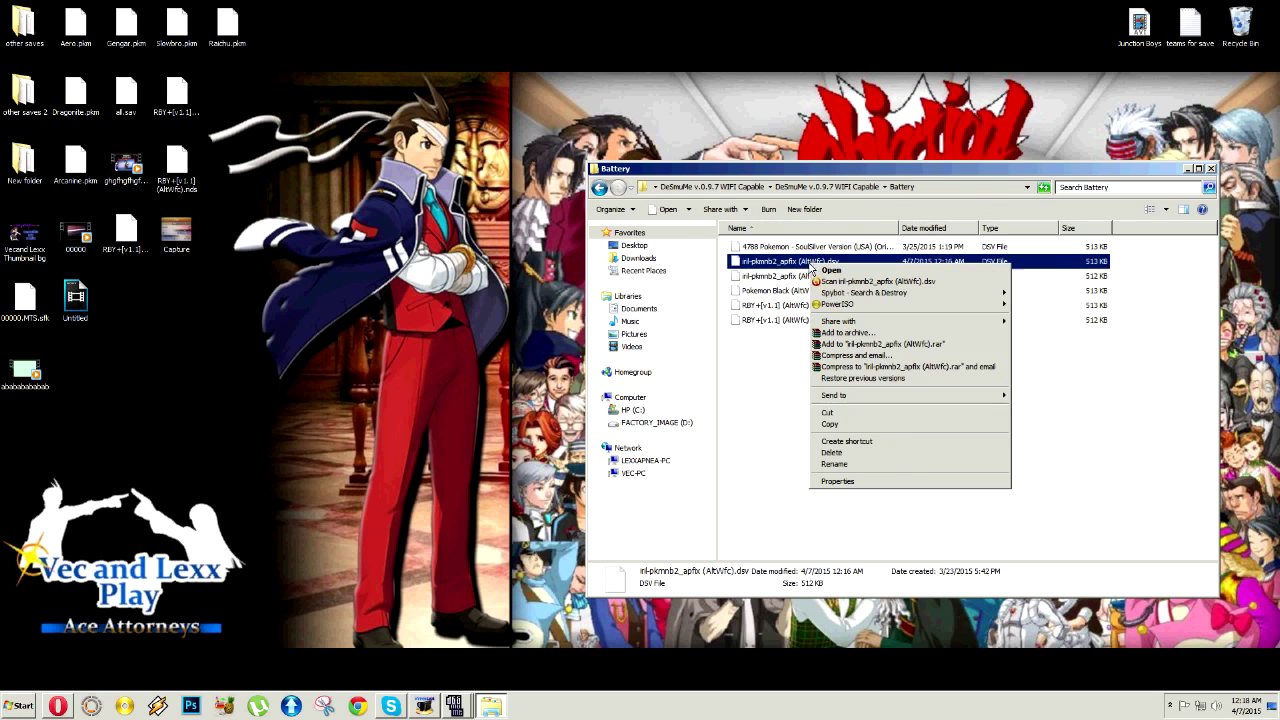
click(905, 429)
right_click(743, 45)
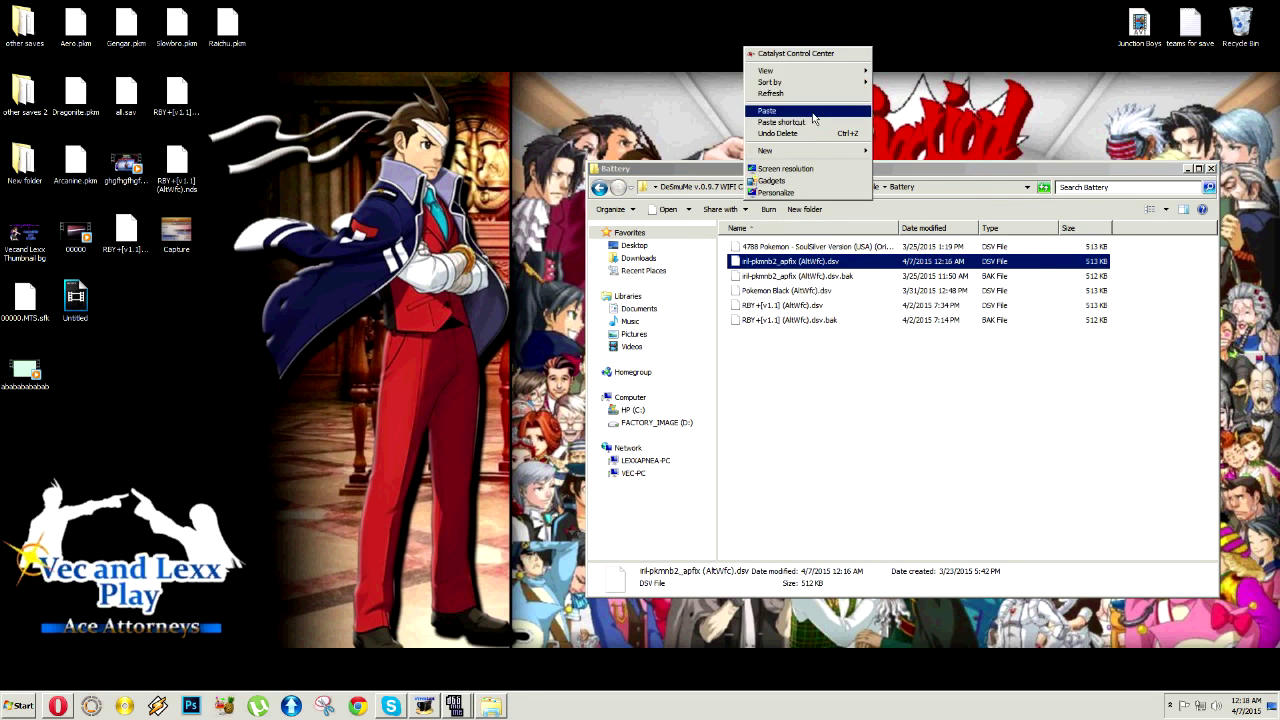
click(785, 116)
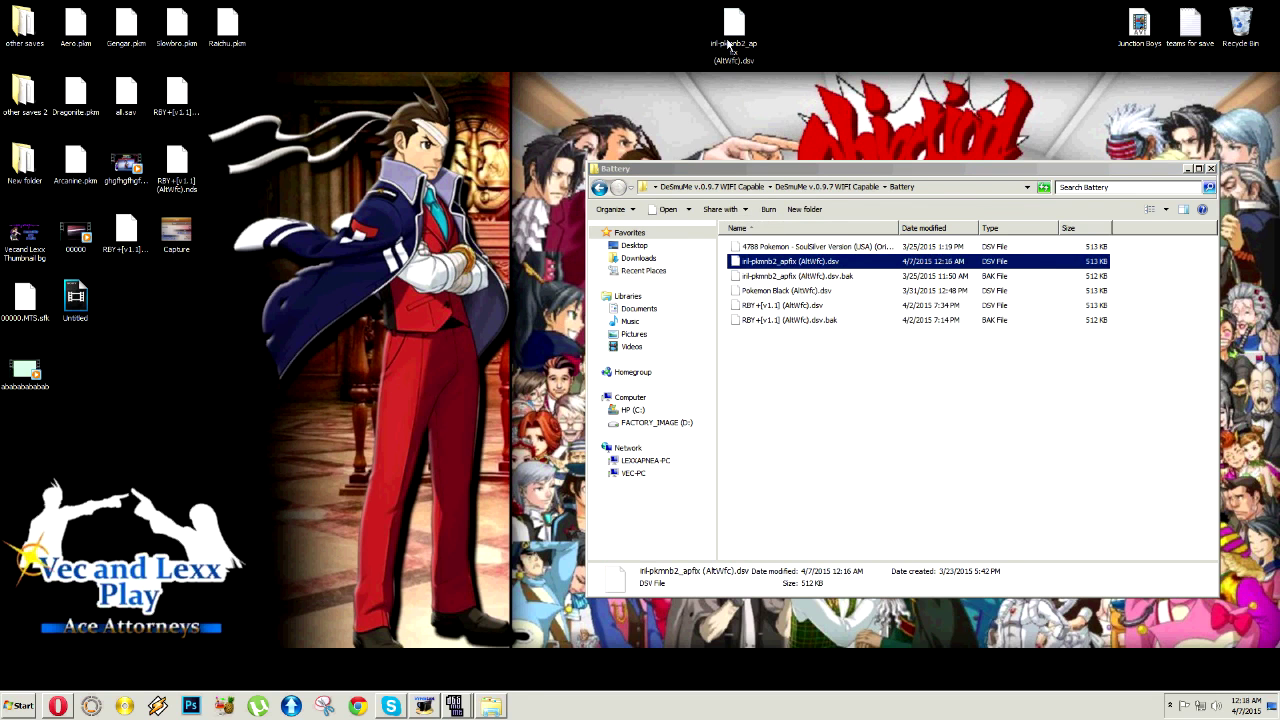
Change the desktop save copy's file extension from .dsv to .sav and close the Battery folder window
right_click(730, 42)
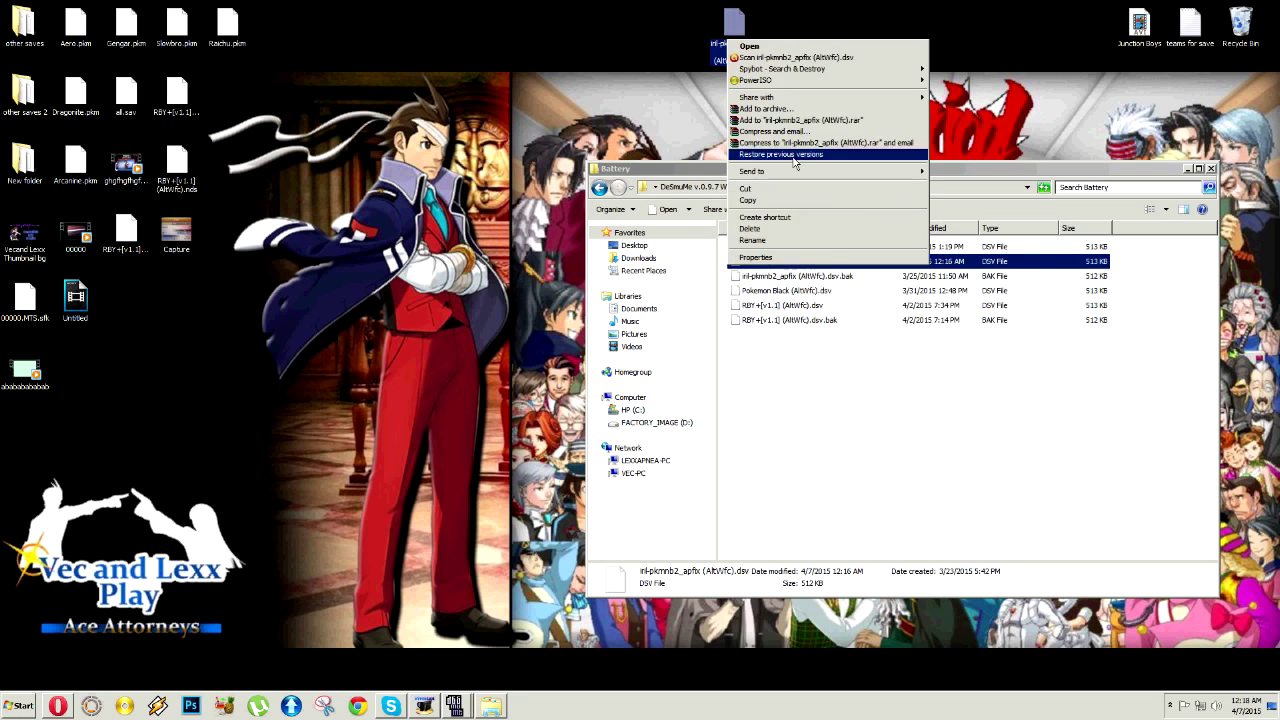
click(810, 240)
double_click(760, 61)
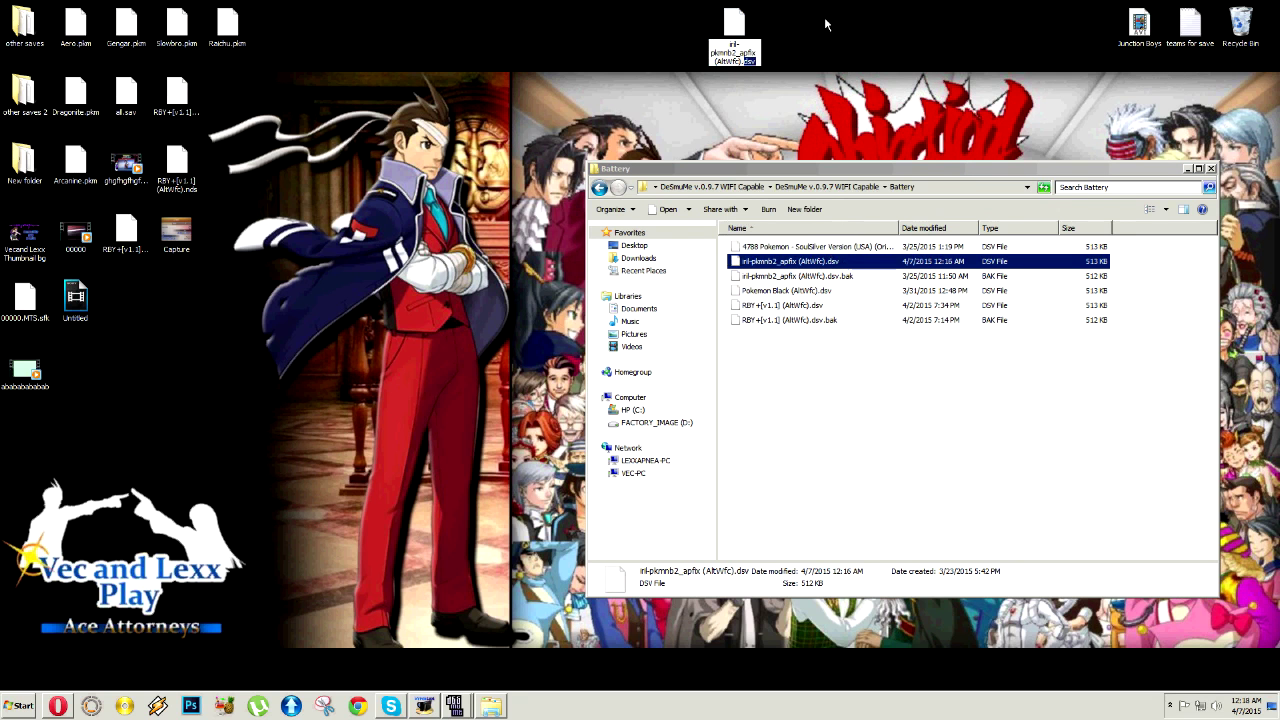
text(sa)
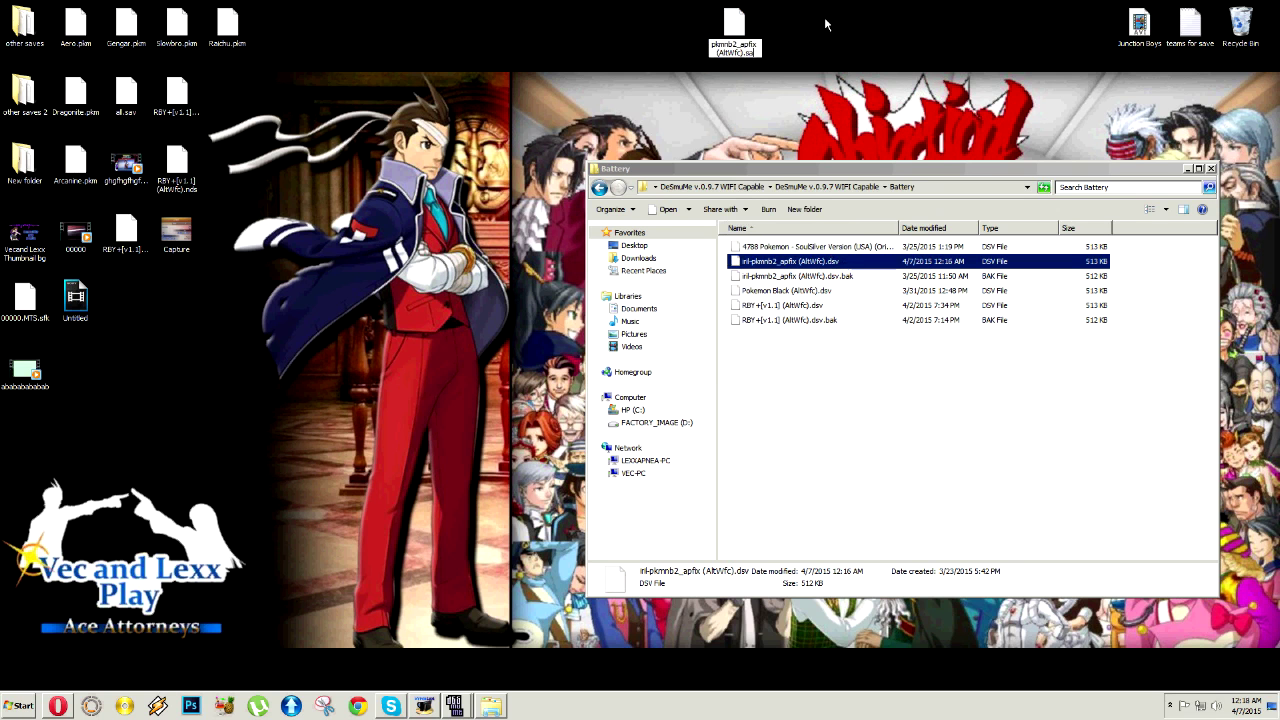
text(v)
key(Return)
click(703, 359)
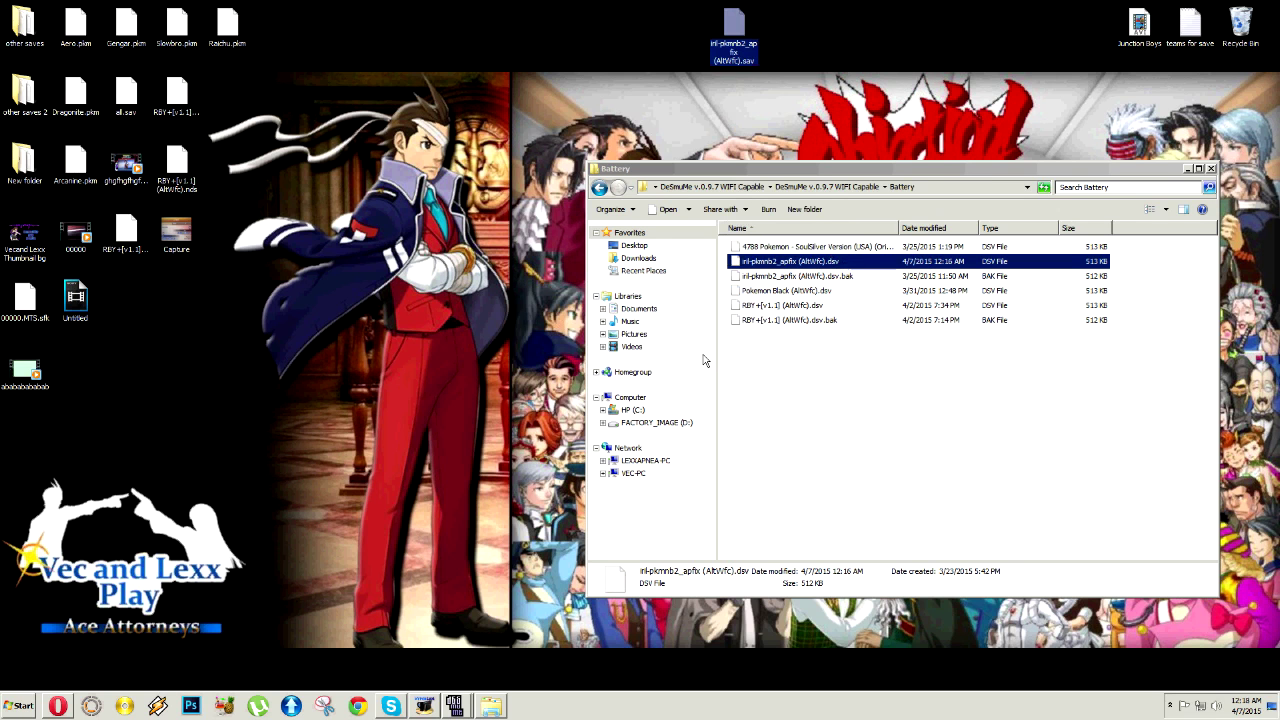
click(1199, 168)
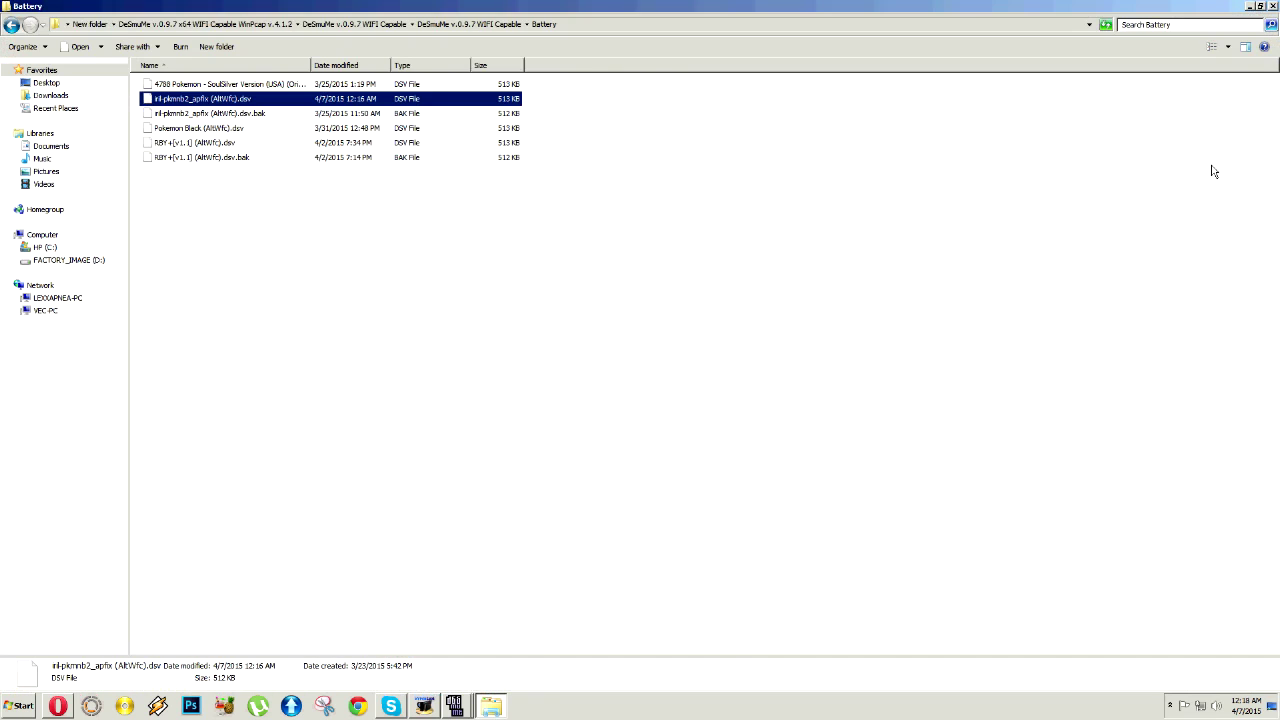
click(1271, 6)
Return to the DeSmuME emulator and import the pkmnb2_apfix (AltWfc).sav file from the desktop as backup memory
click(453, 708)
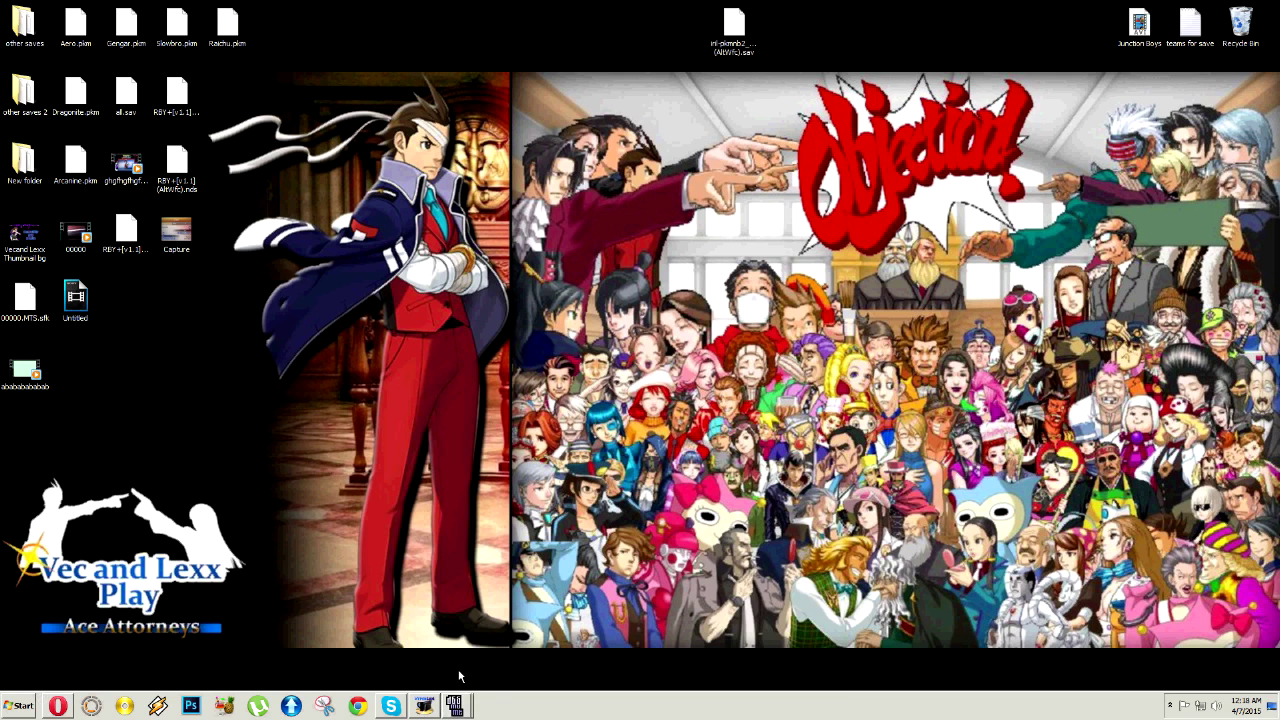
click(9, 19)
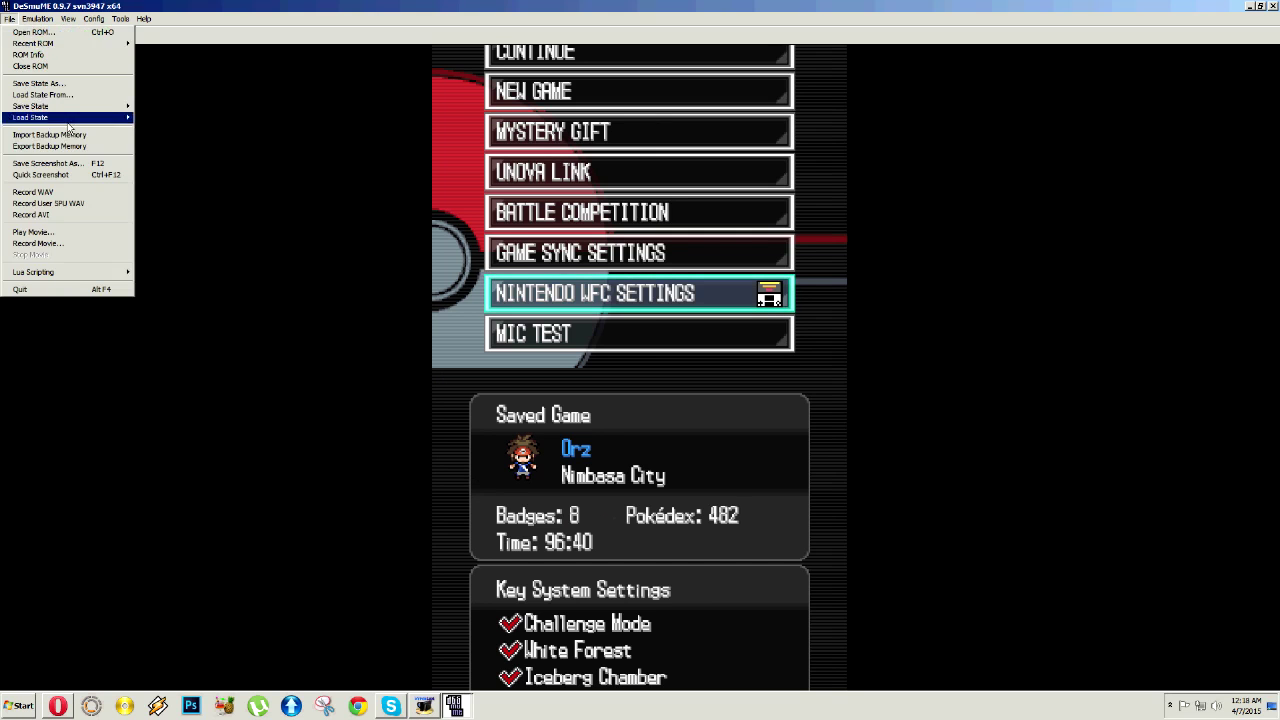
click(74, 137)
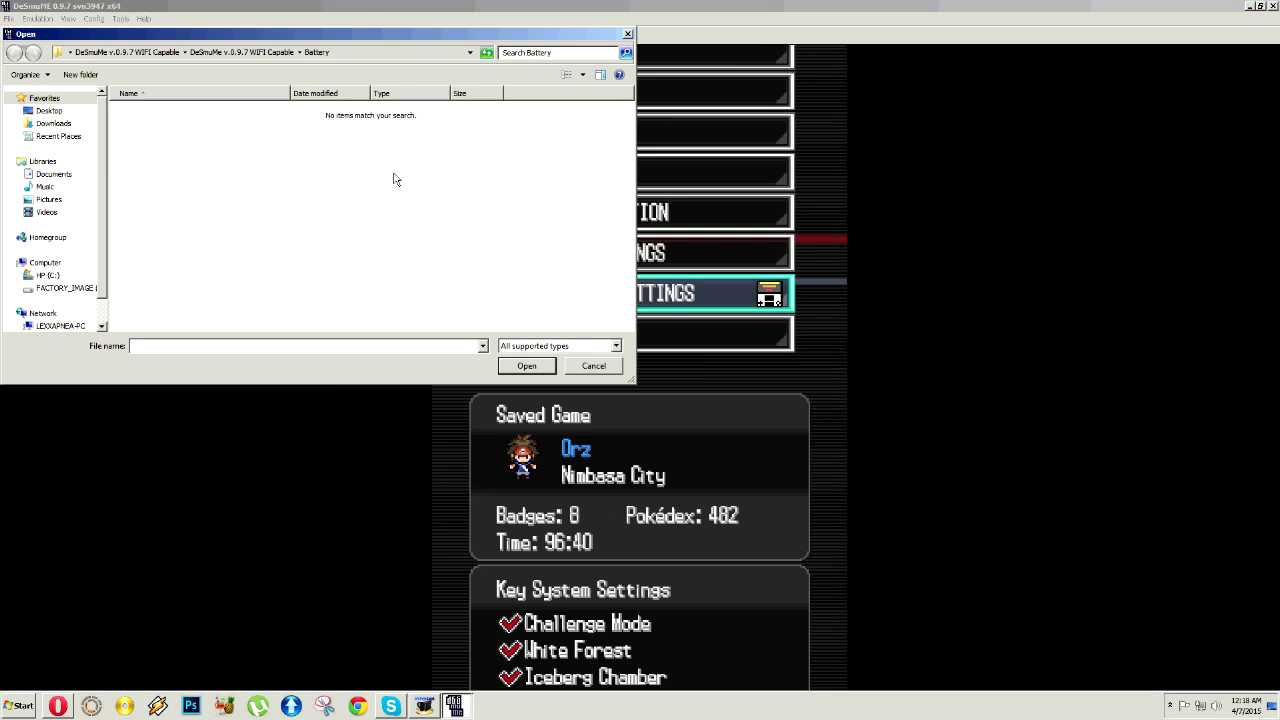
click(48, 110)
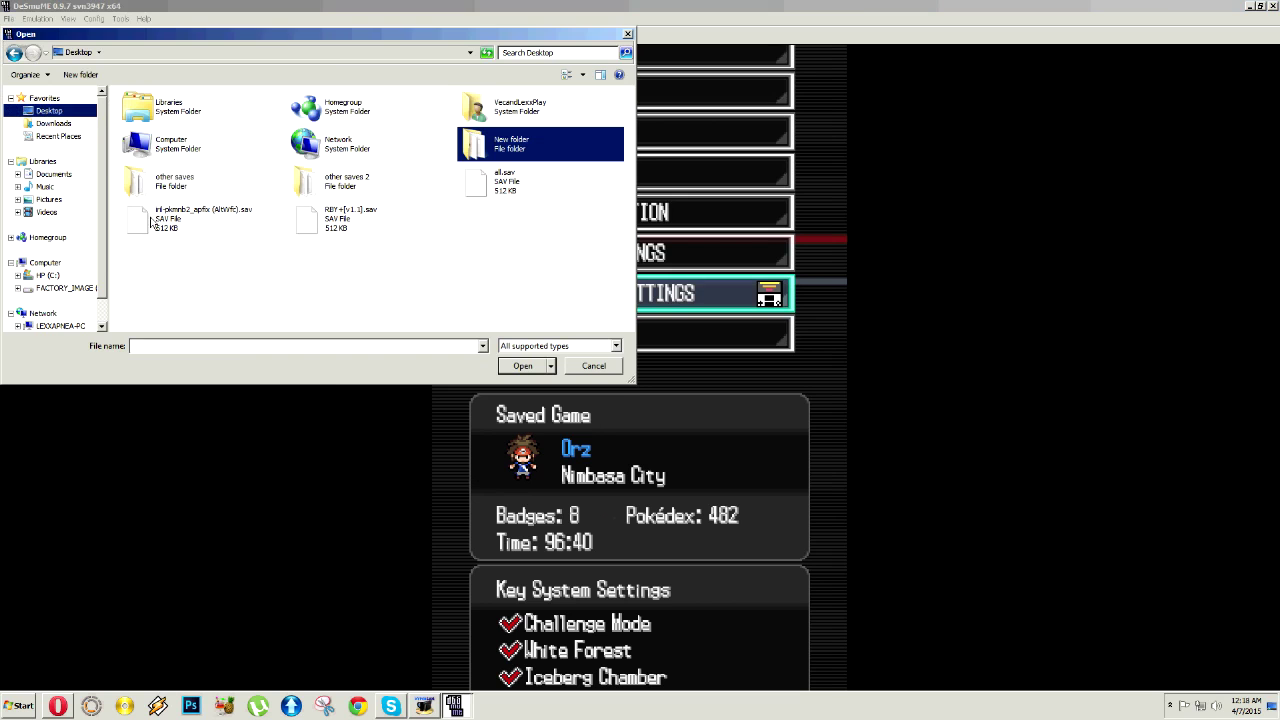
double_click(151, 222)
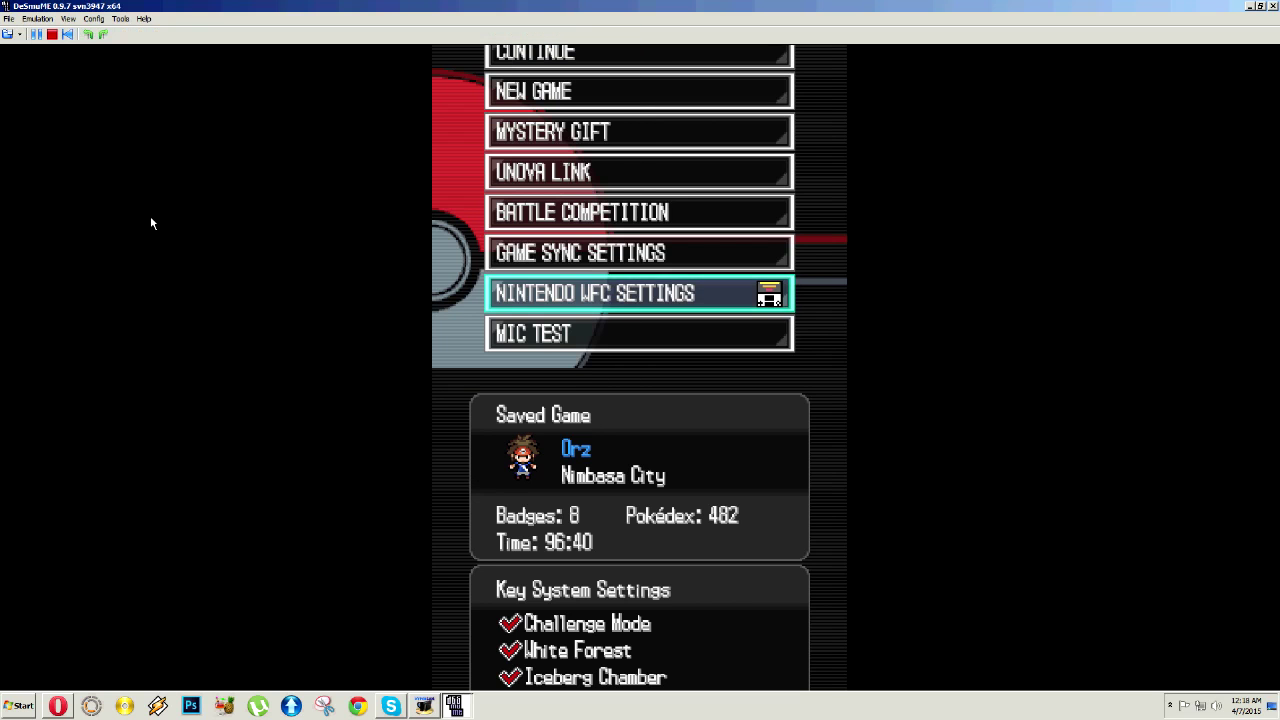
Reset the game, import the desktop's AltWfc .sav file as backup memory, and enter the game's main menu
click(9, 19)
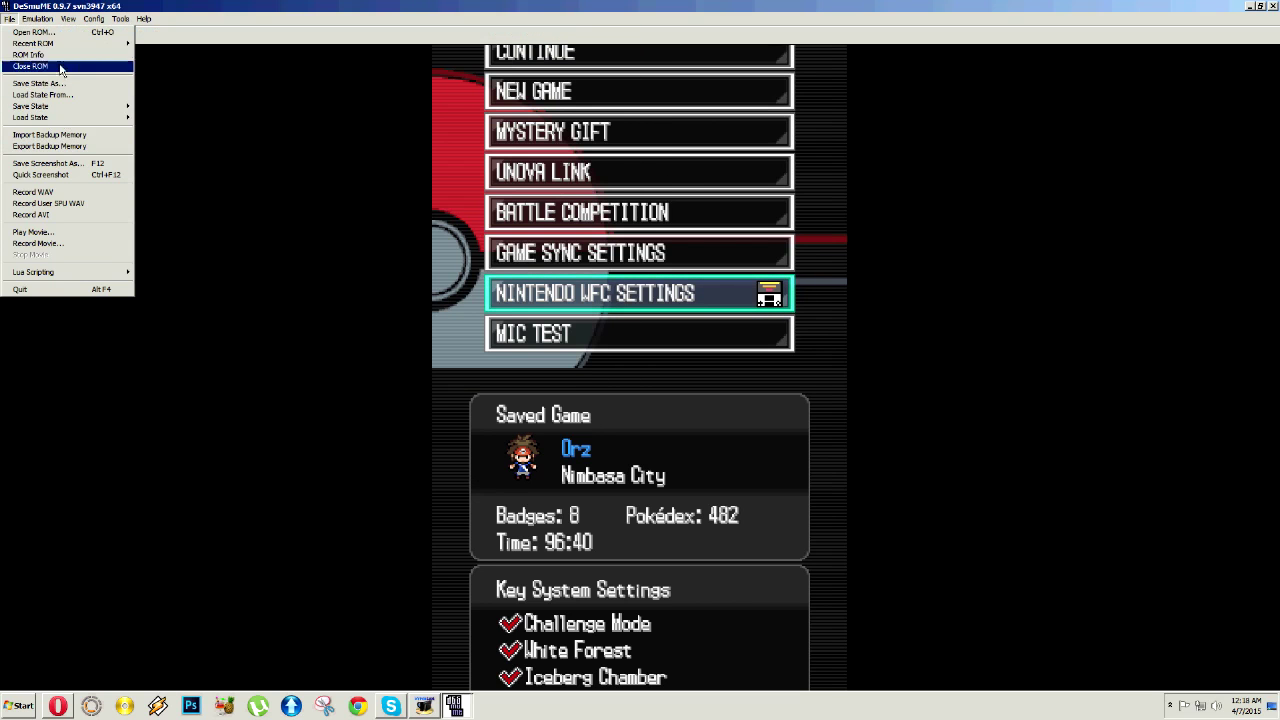
mouse_move(42, 22)
click(41, 95)
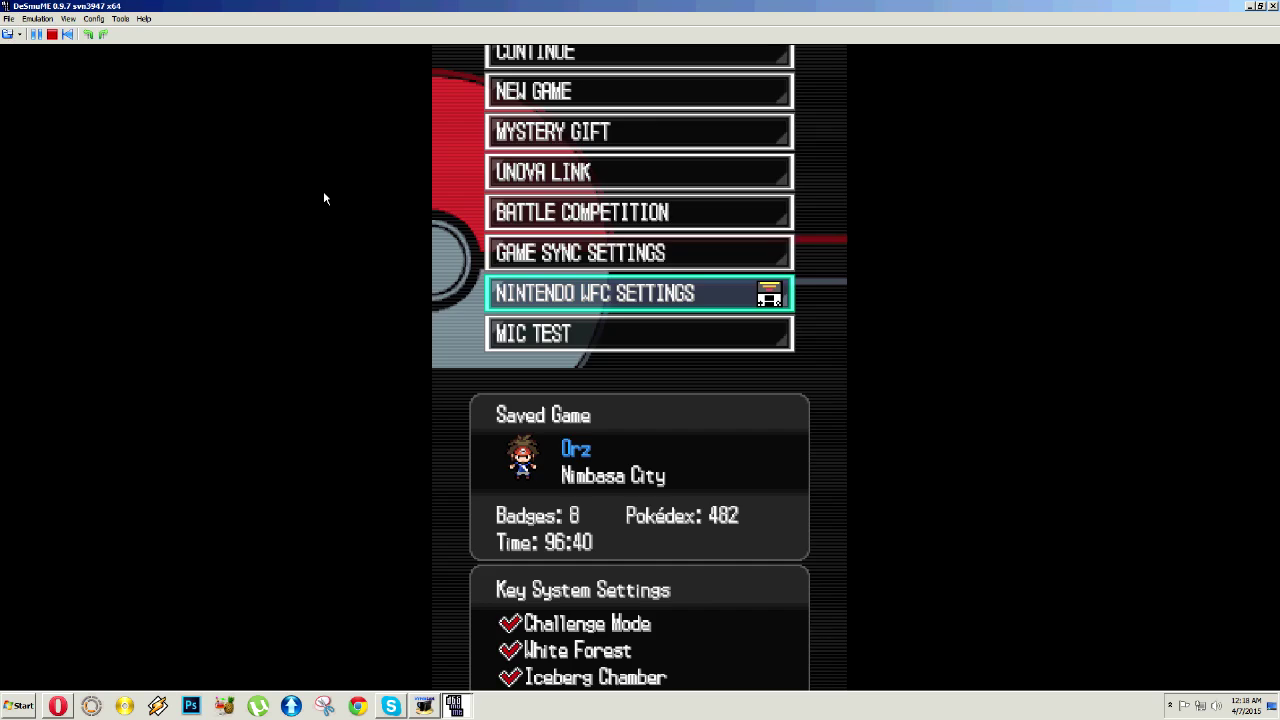
click(9, 19)
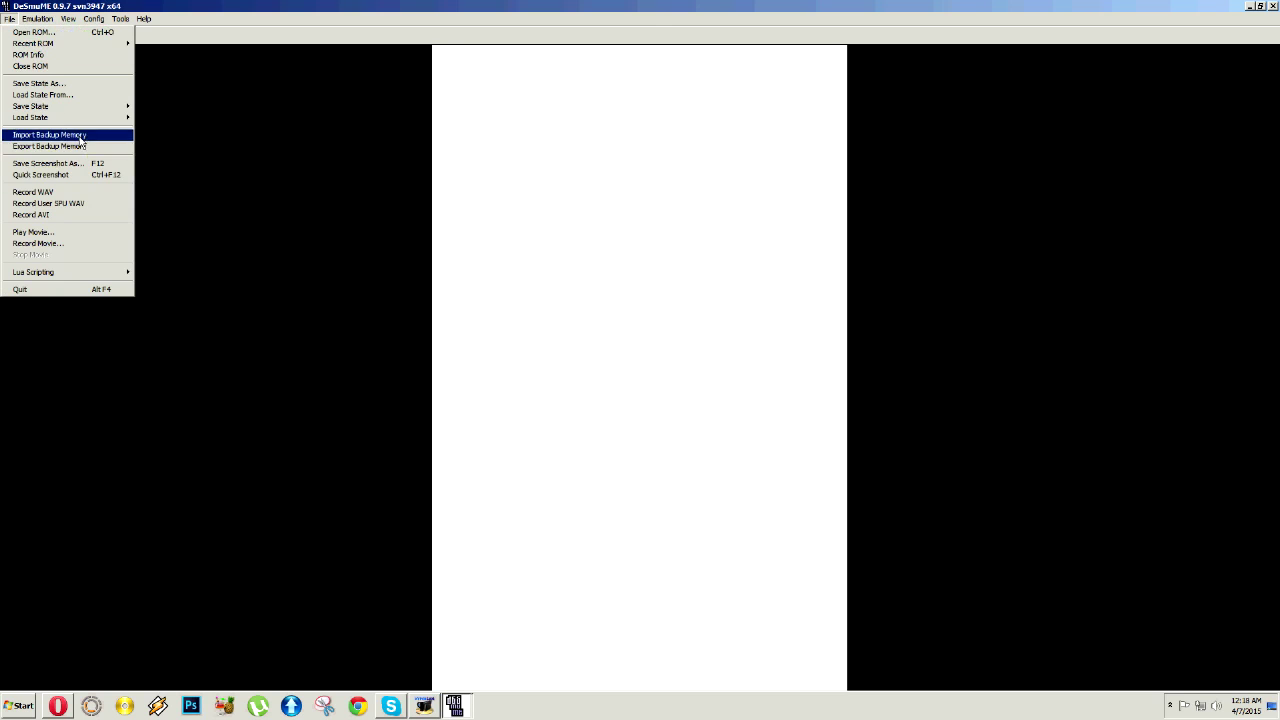
click(45, 134)
double_click(236, 222)
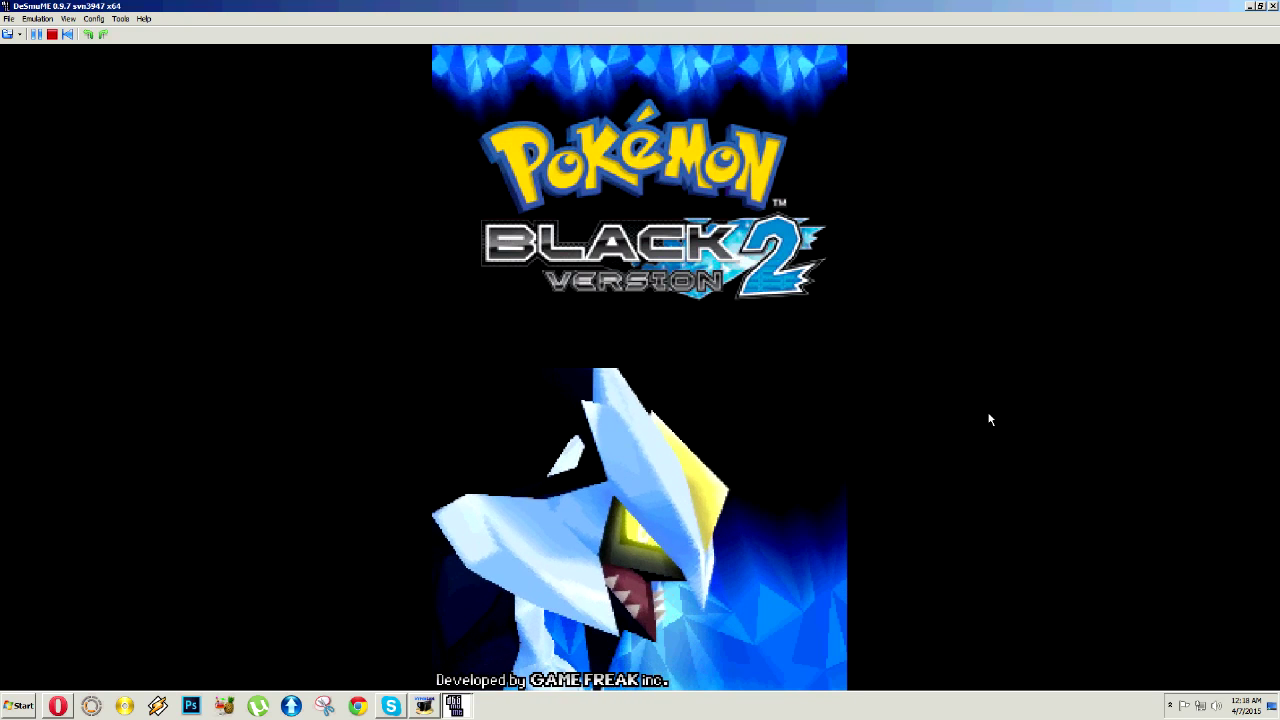
key(Return)
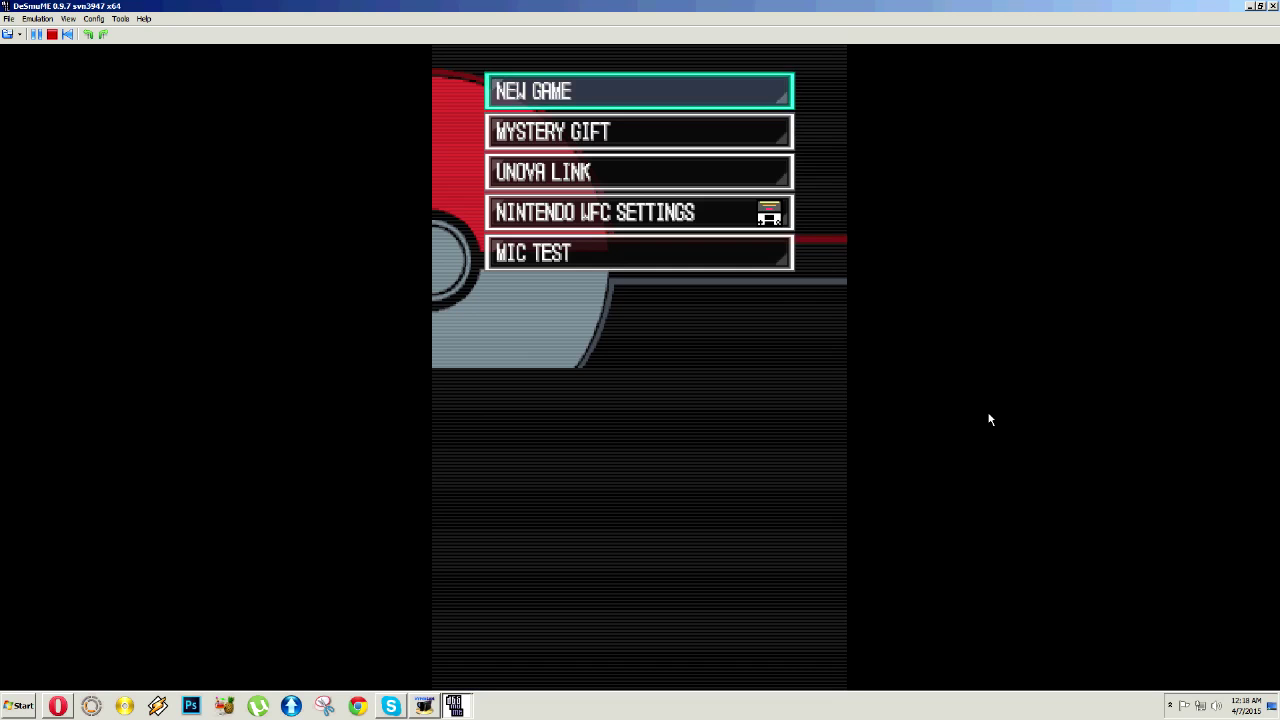
Import Pokemon White 2.sav as backup memory from the AppData\Roaming\Skype\My Skype Received Files folder of the user profile
click(9, 18)
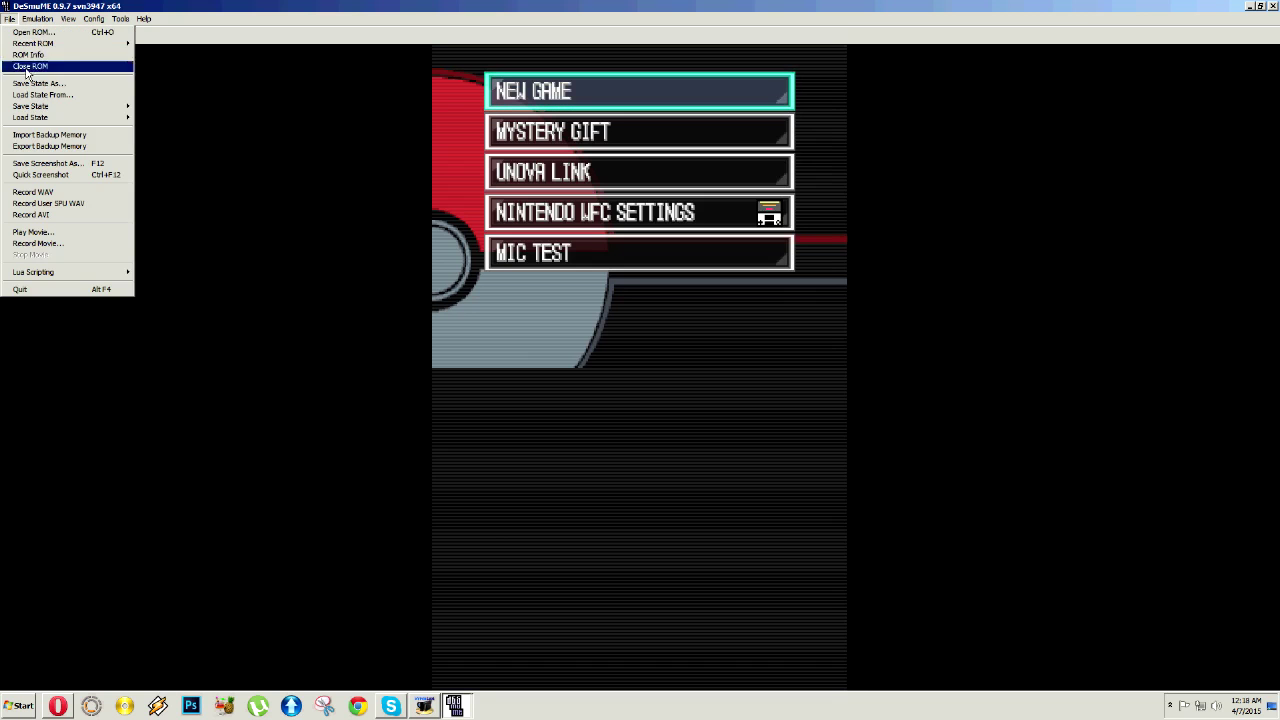
click(60, 134)
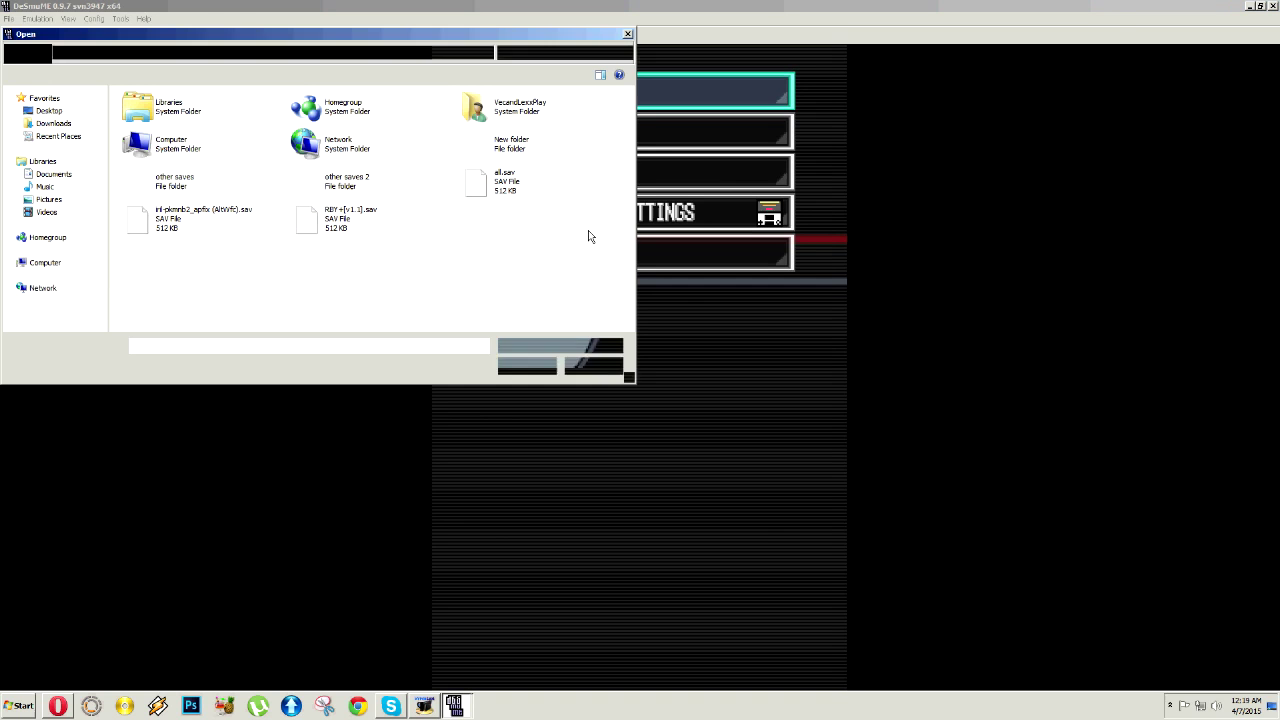
click(45, 112)
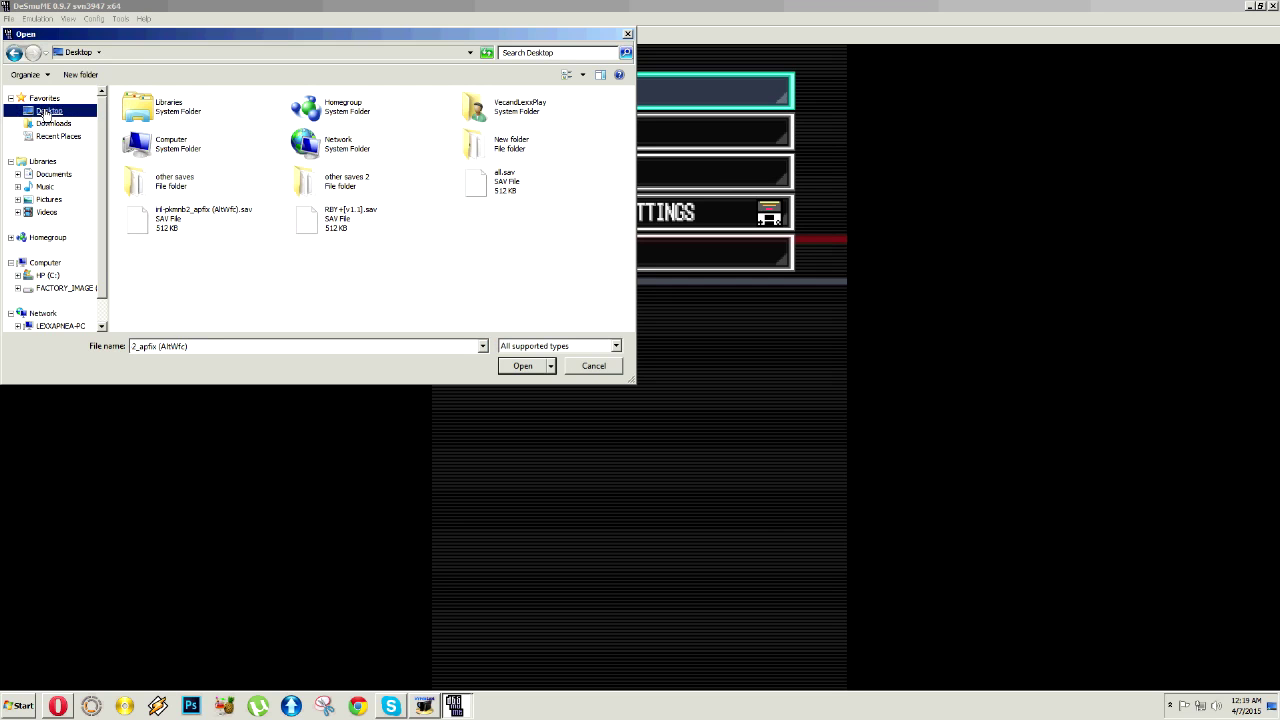
double_click(475, 125)
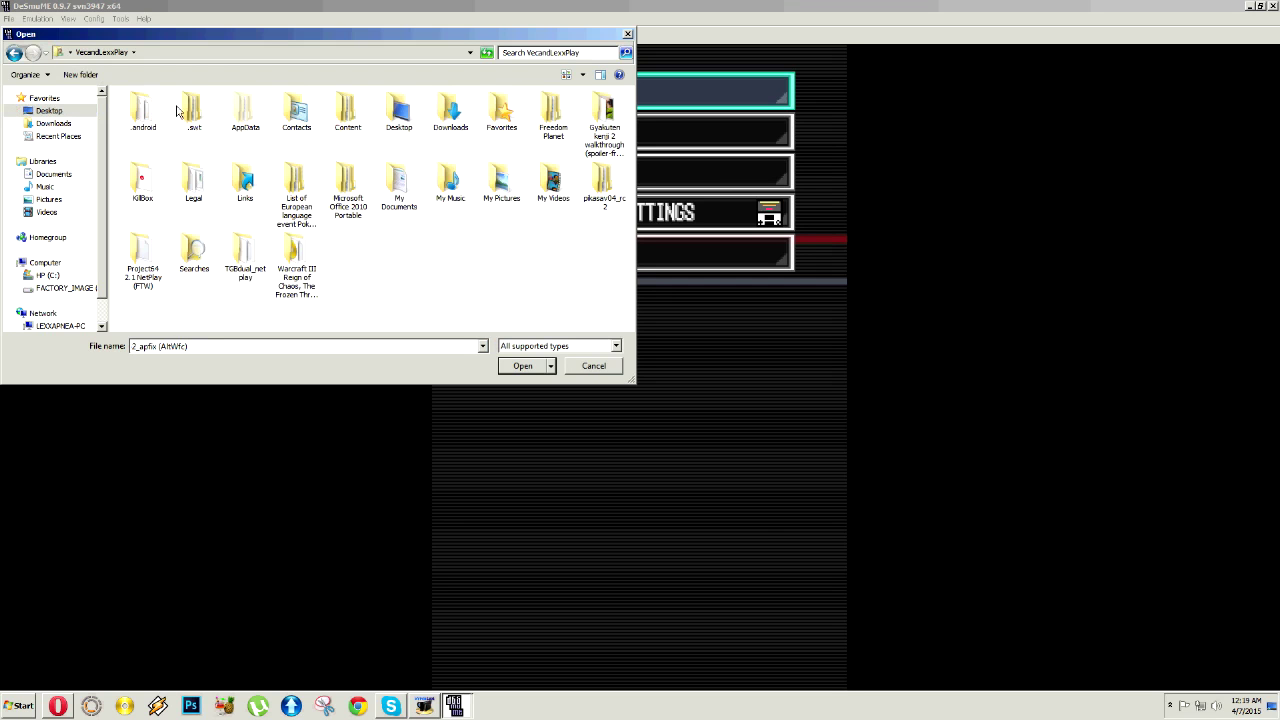
double_click(247, 110)
double_click(166, 146)
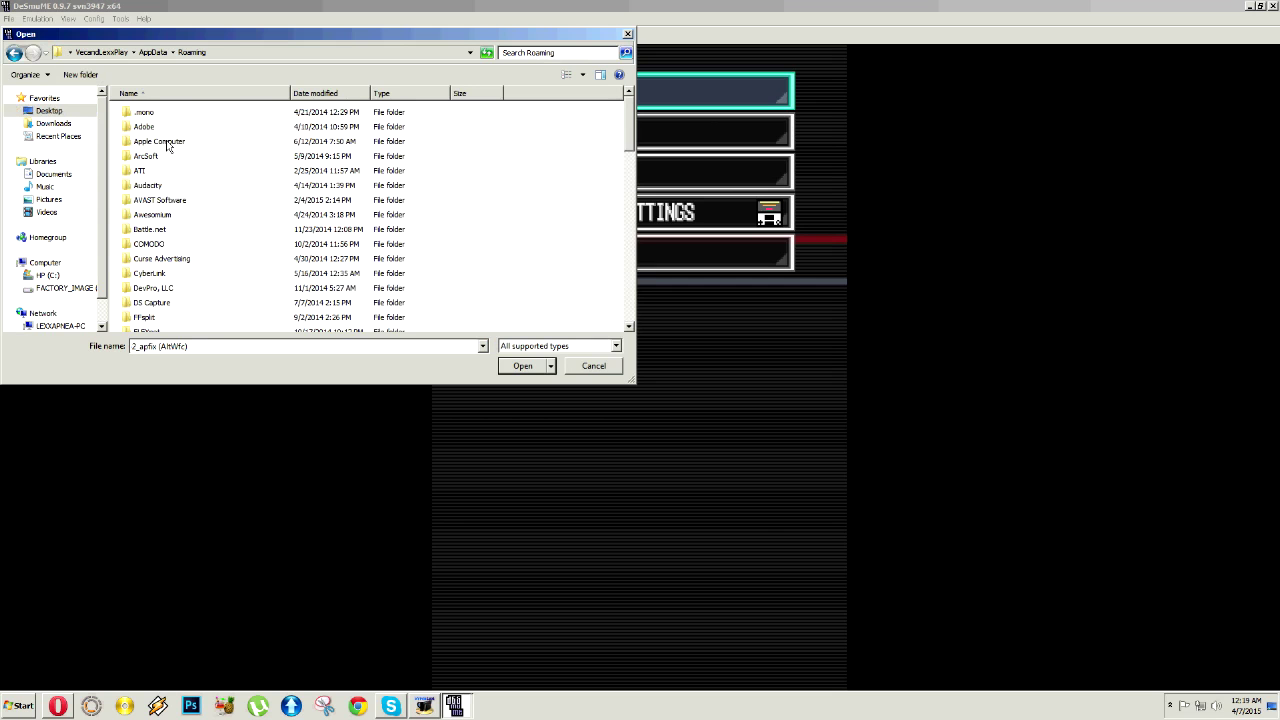
scroll(186, 240, down, 8)
scroll(186, 243, down, 3)
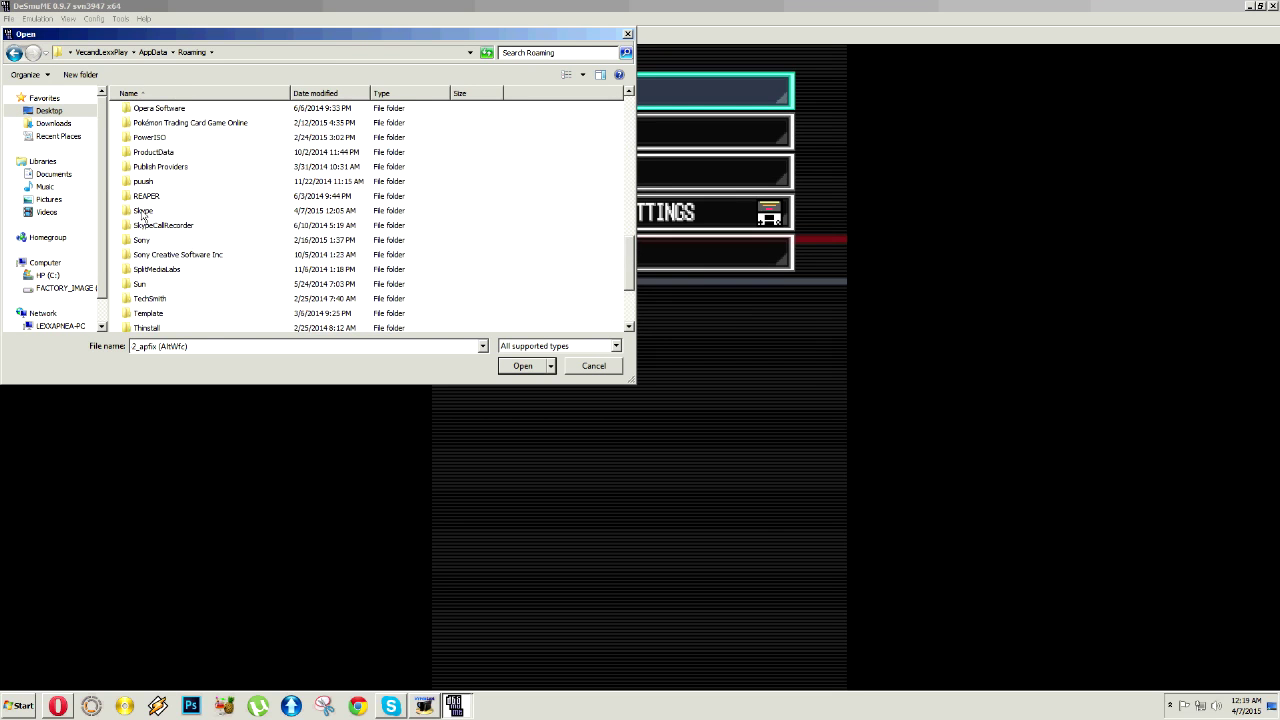
double_click(142, 212)
double_click(162, 142)
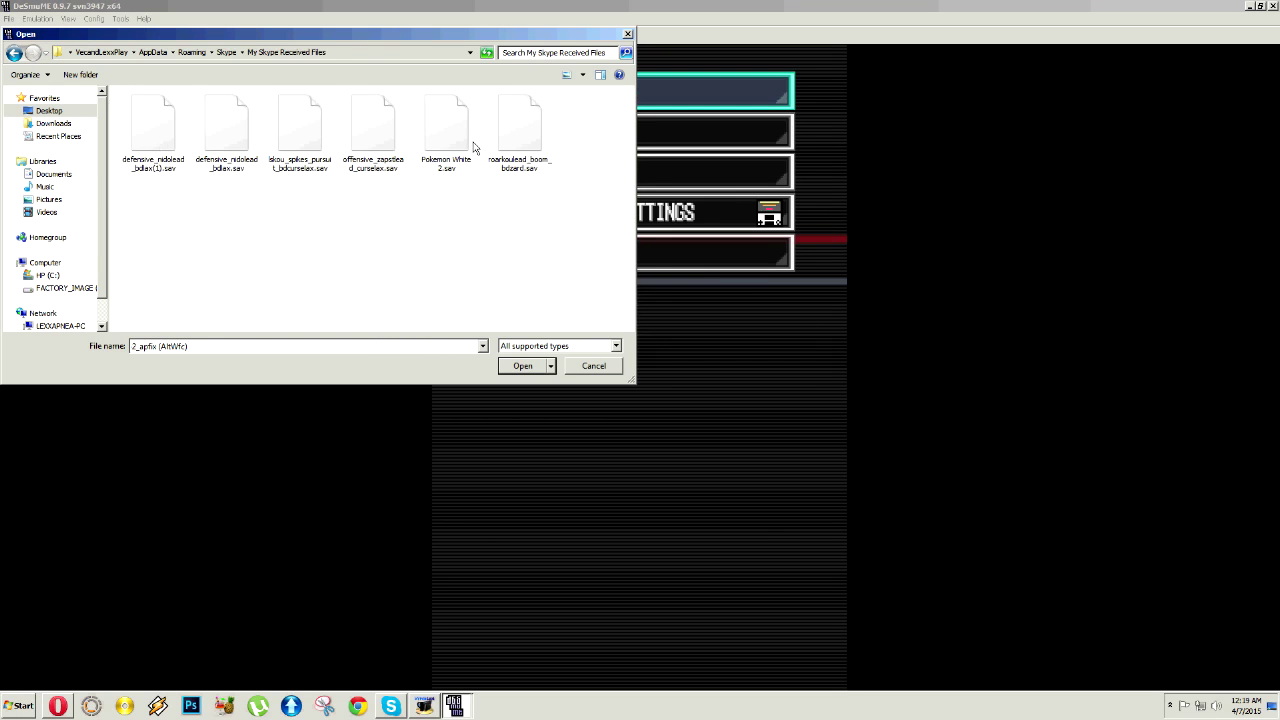
click(447, 128)
click(522, 365)
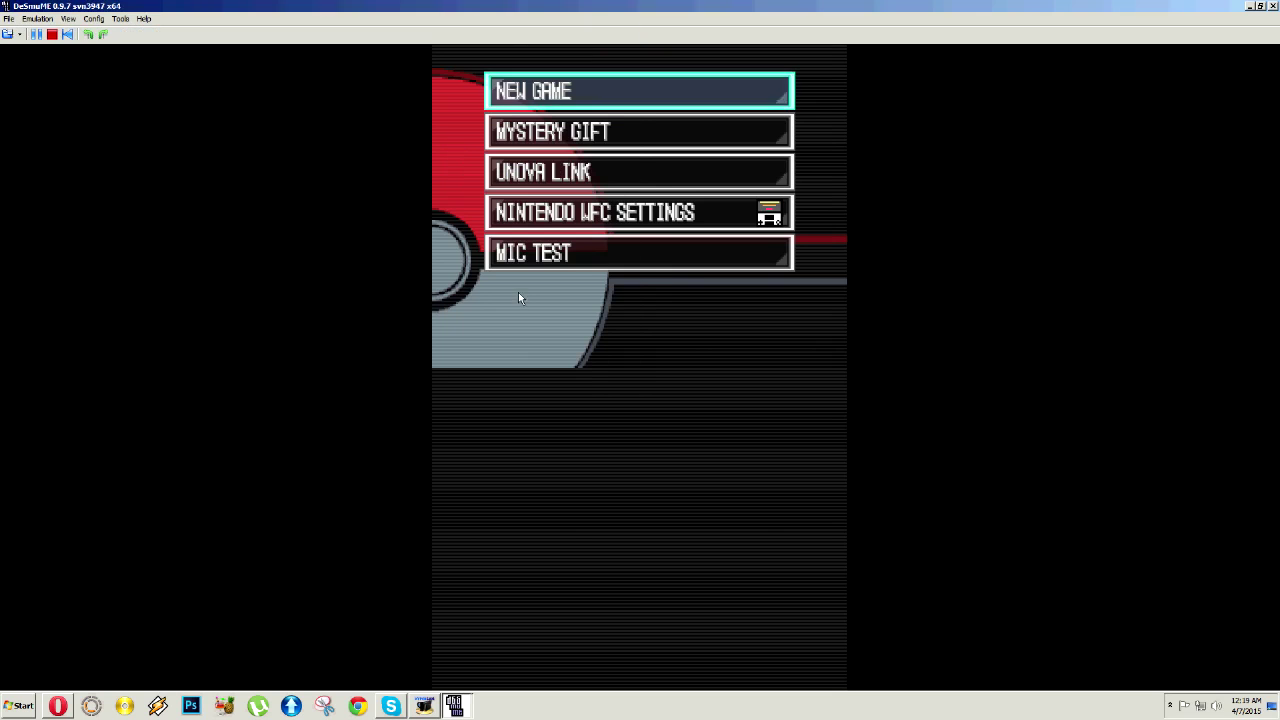
Reset the game and open the Nintendo Wi-Fi Connection Setup from its main menu
click(8, 19)
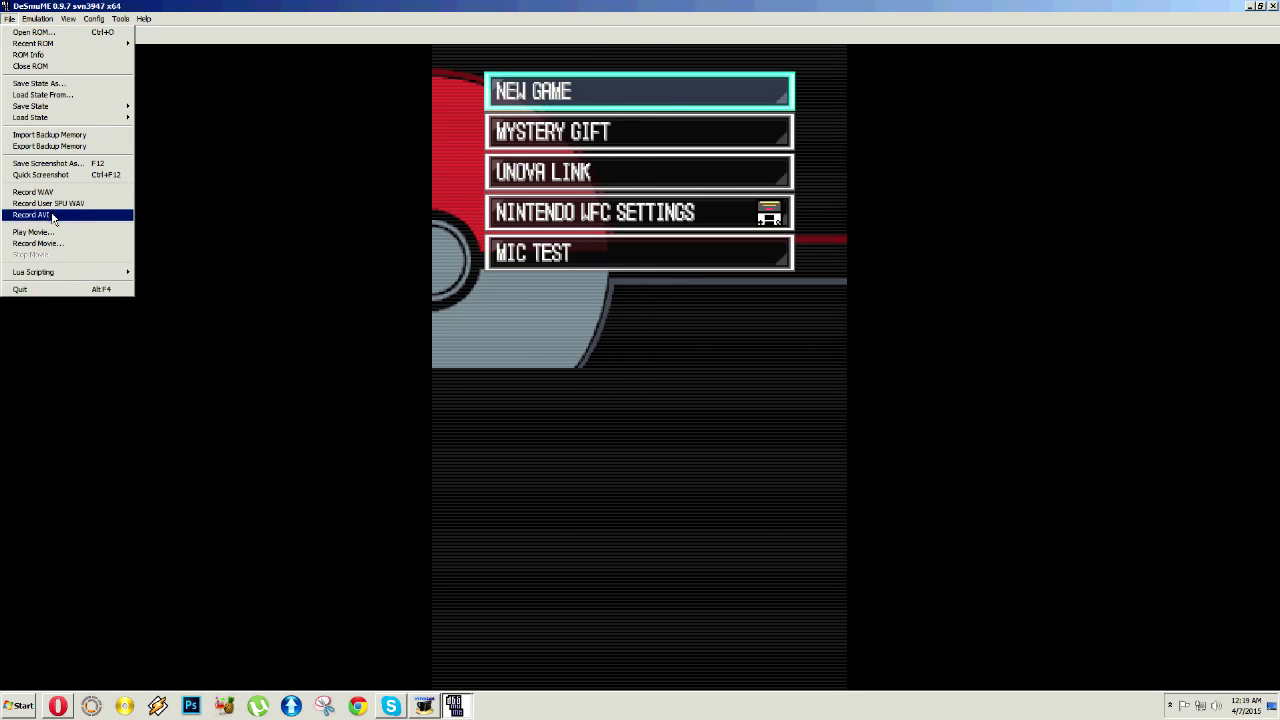
mouse_move(38, 19)
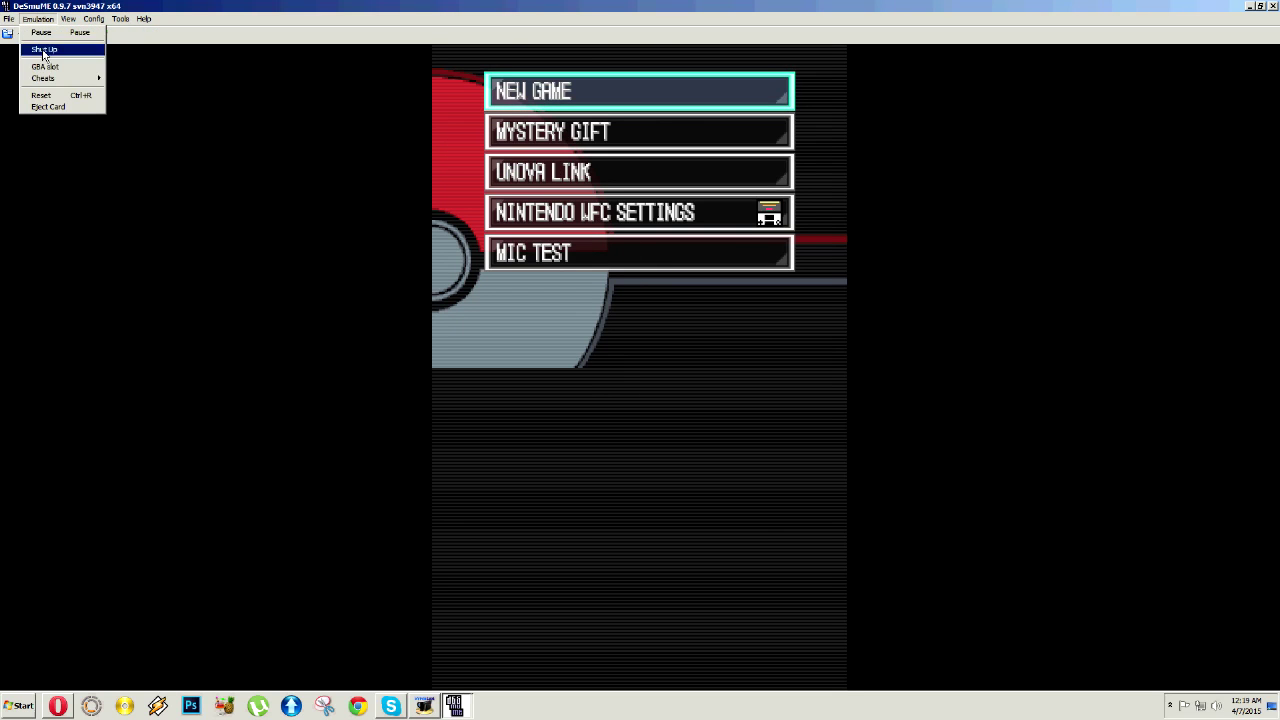
click(40, 95)
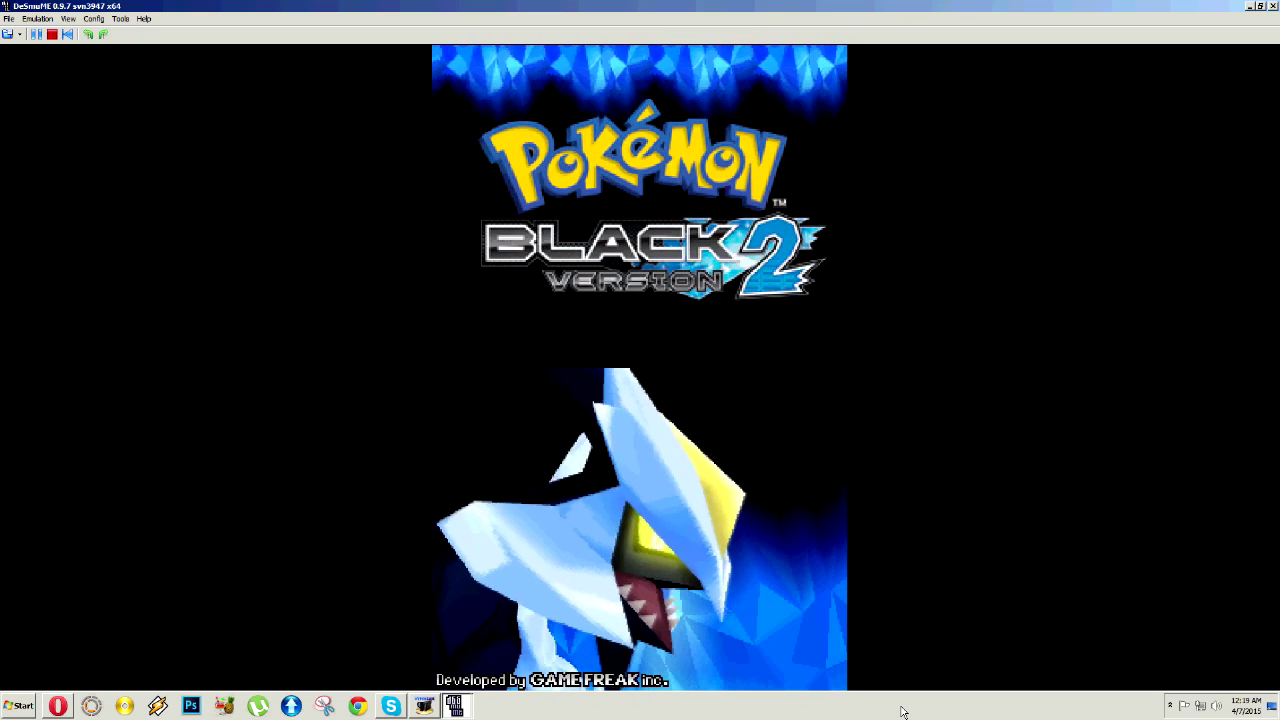
key(Return)
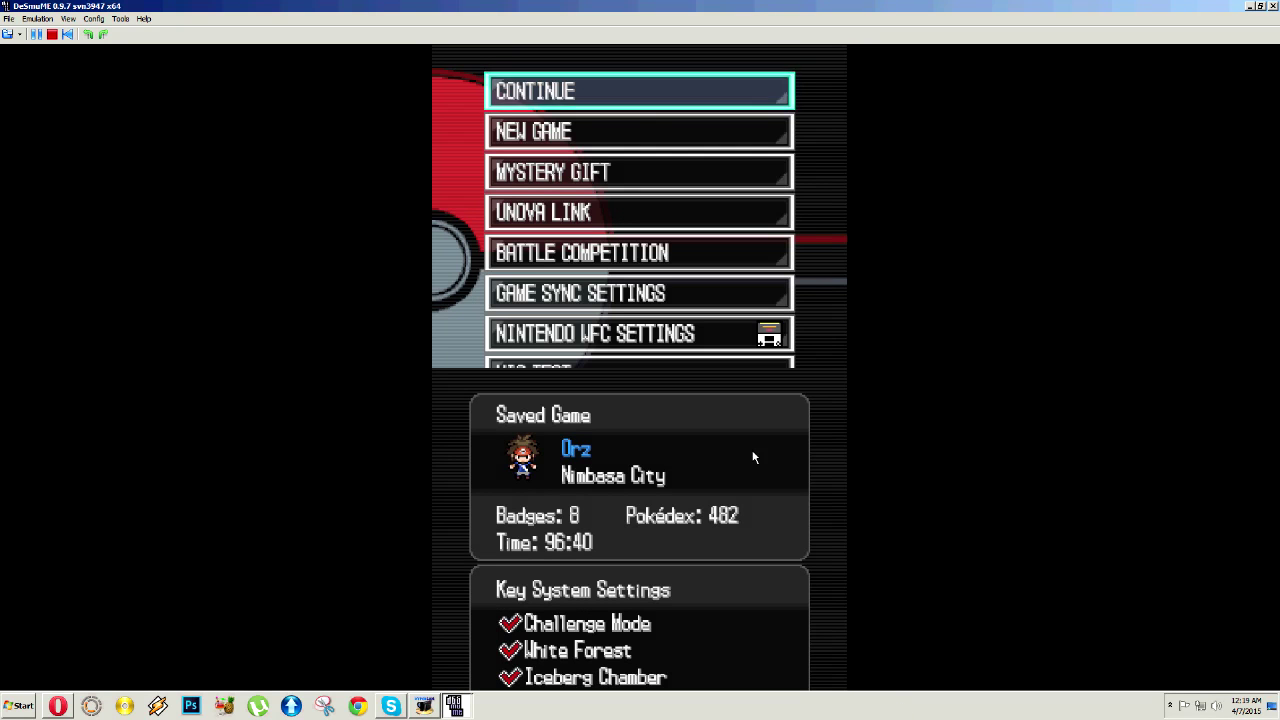
key(Down)
key(Return)
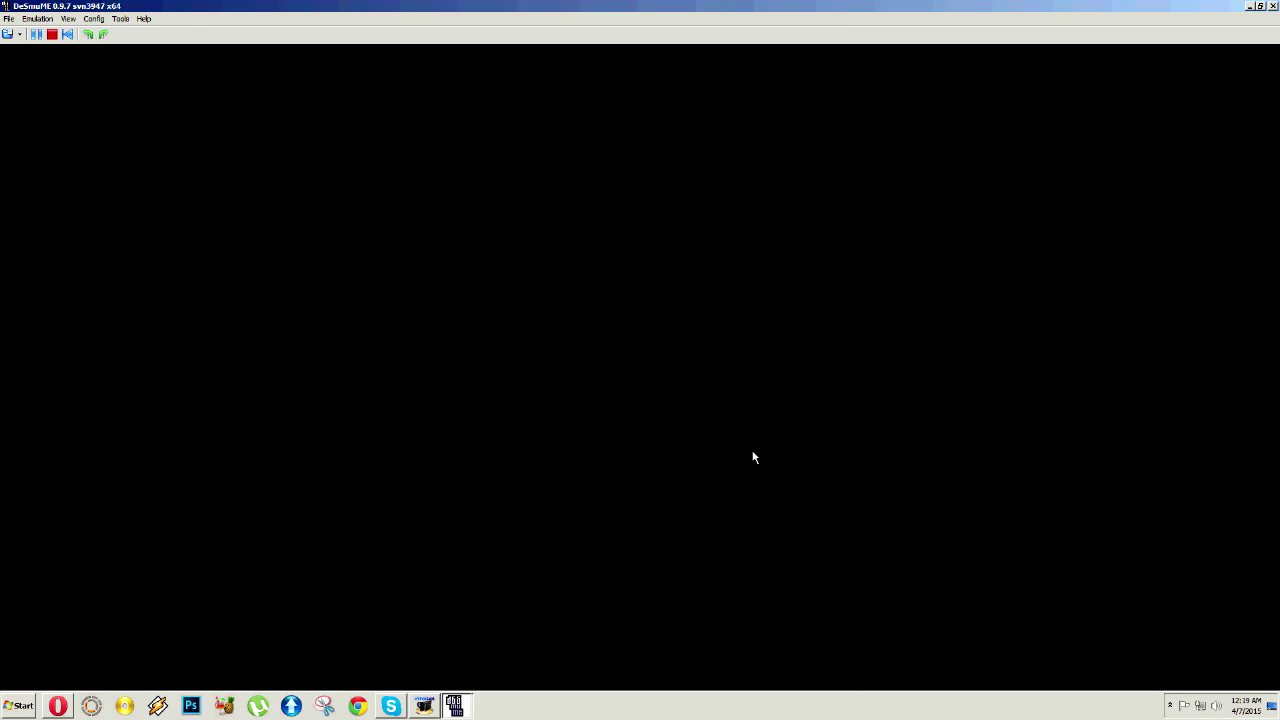
key(Return)
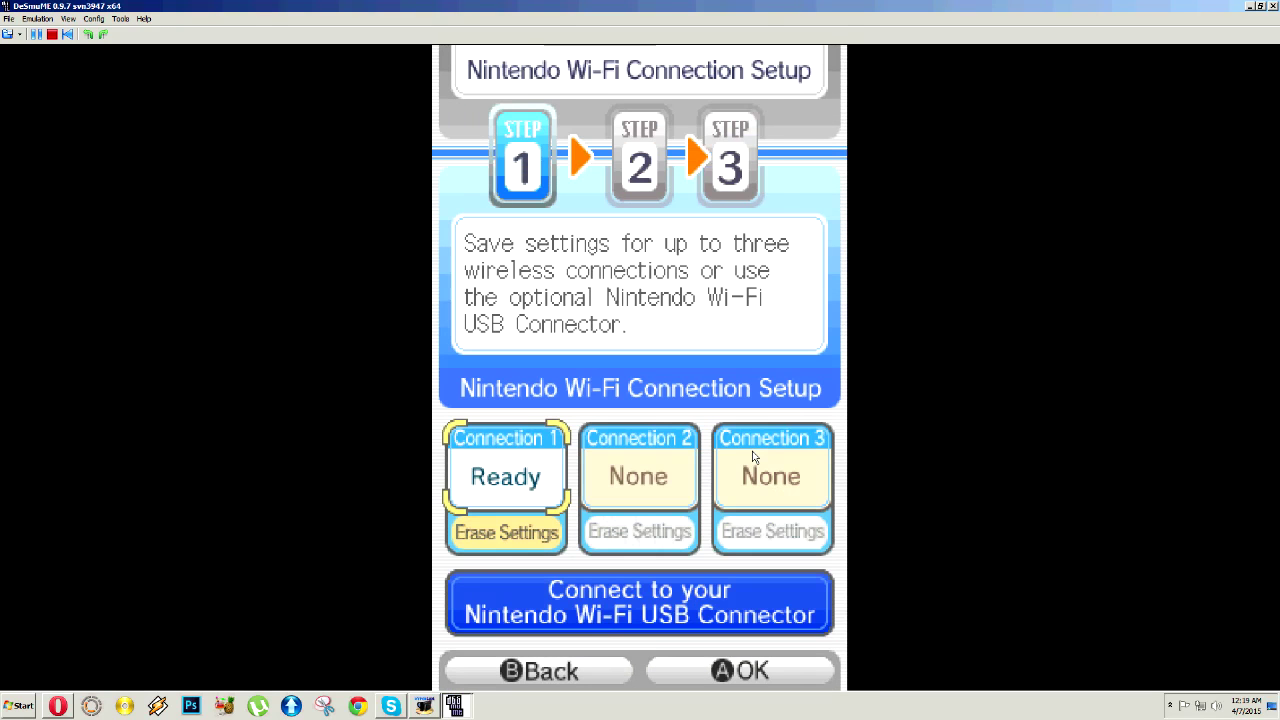
Open the Connection 1 settings and set Auto-obtain DNS to No
key(Return)
key(Down)
key(Down)
key(Down)
key(Down)
key(Down)
key(Down)
key(Down)
key(Down)
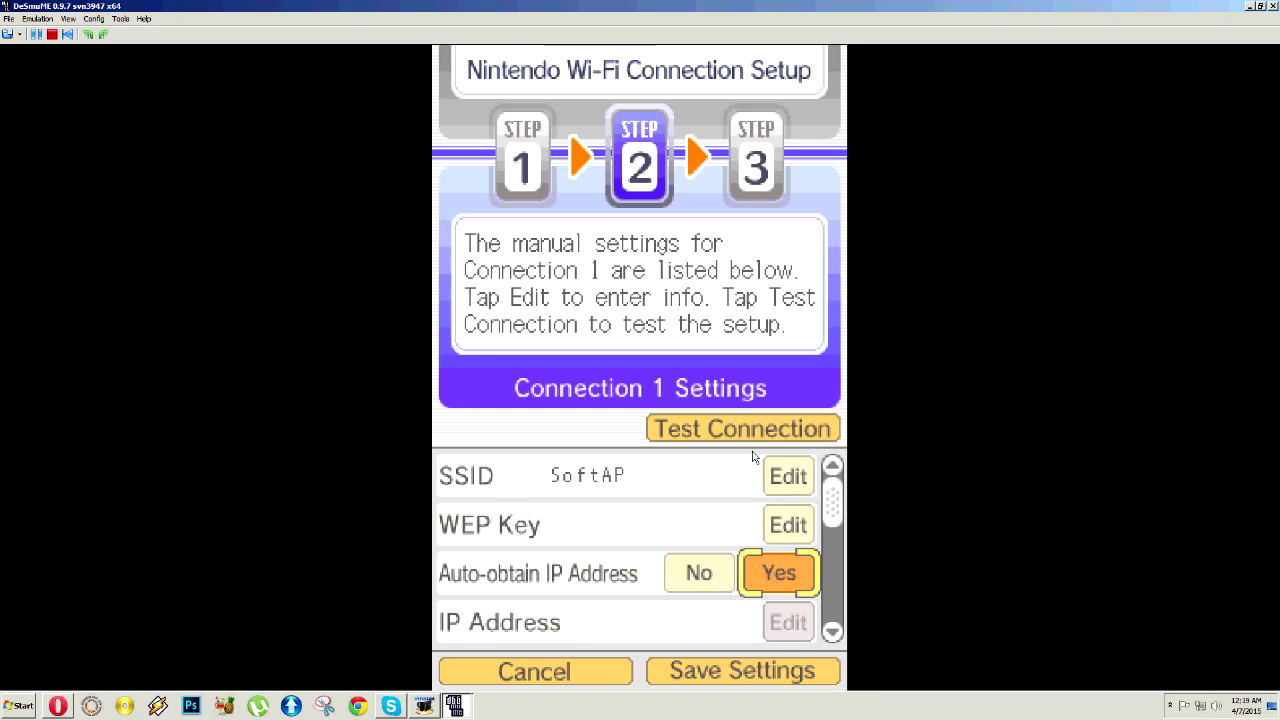
key(Up)
key(Up)
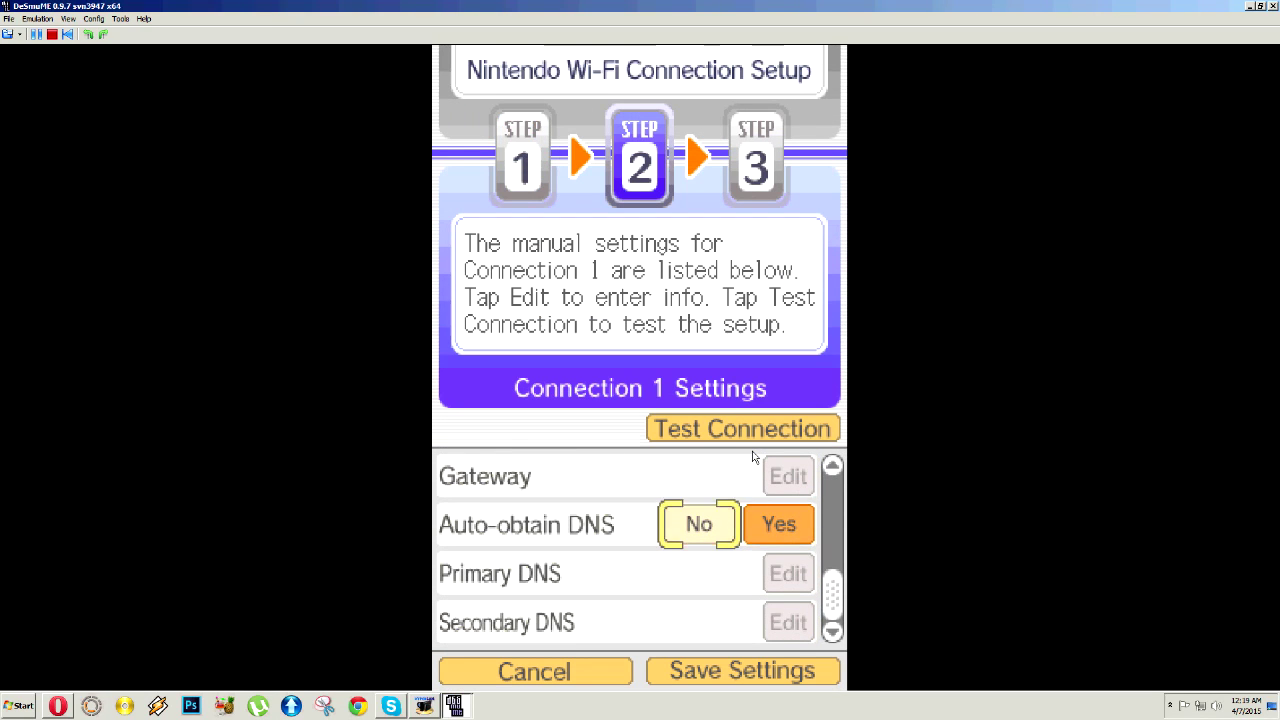
key(Return)
Set the primary DNS of Connection 1 to 104.131.93.87 and confirm it
key(Down)
key(Return)
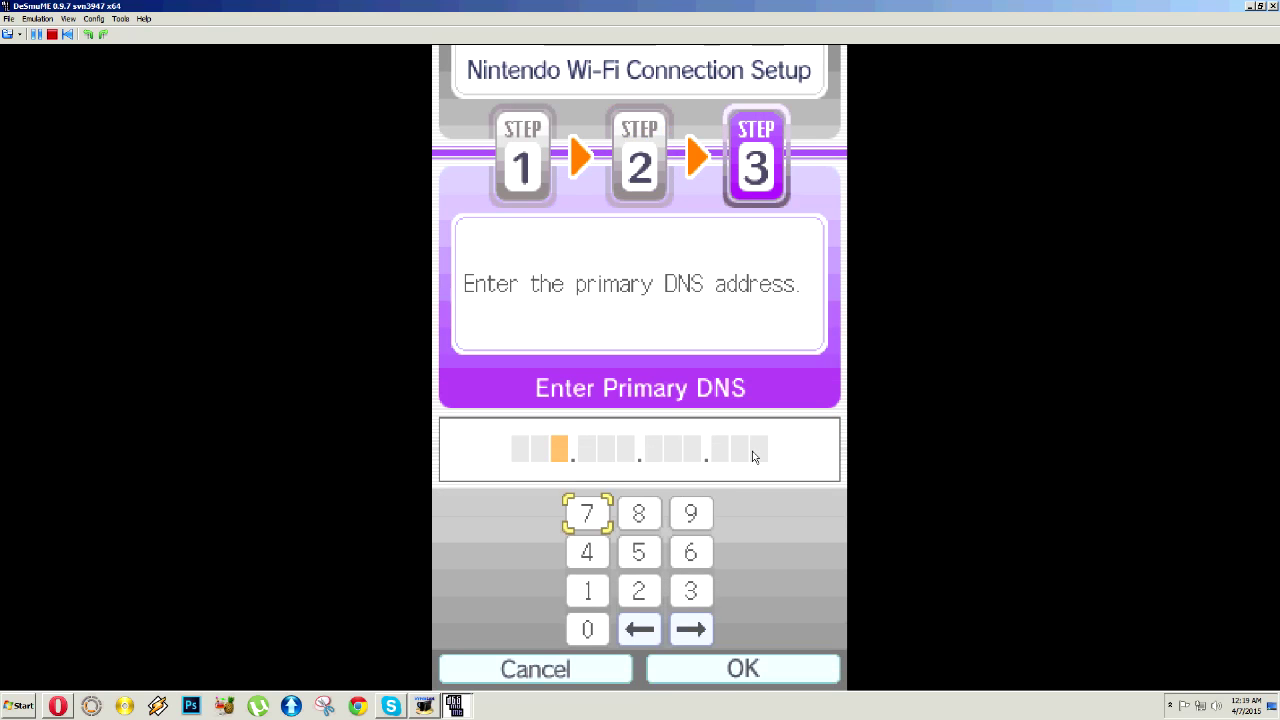
click(598, 594)
click(598, 629)
click(598, 553)
click(598, 594)
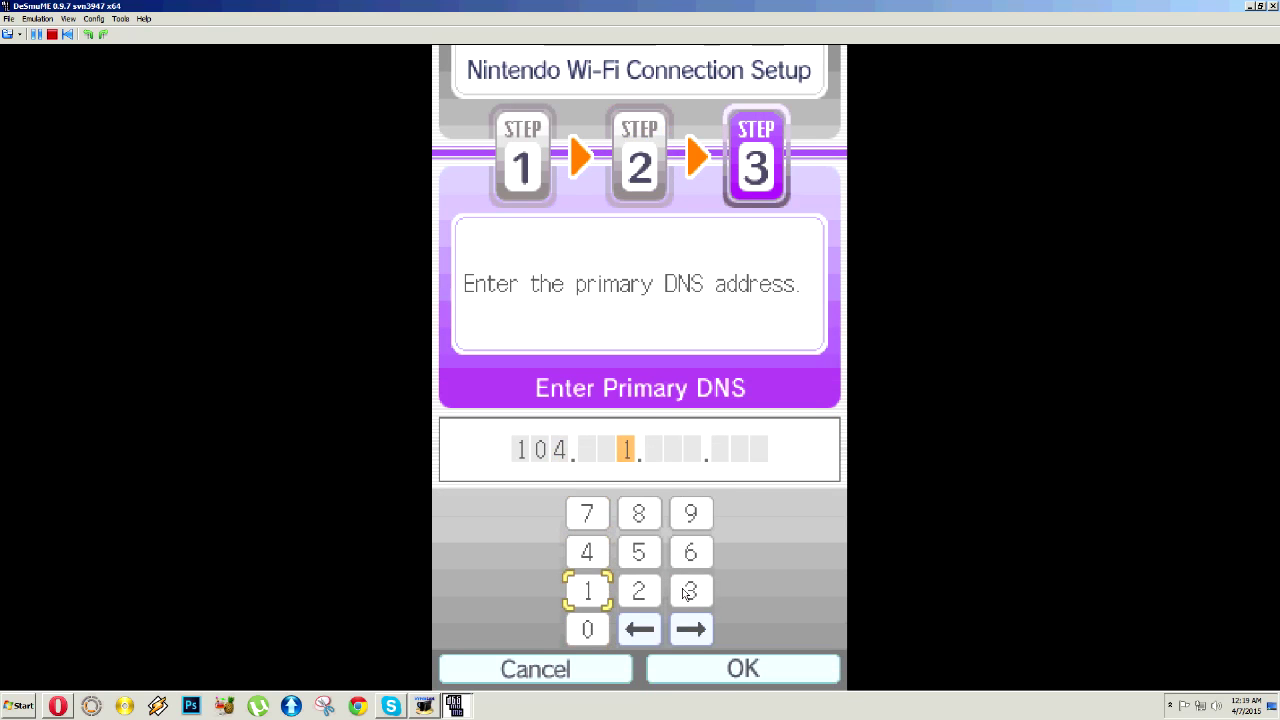
click(690, 591)
click(595, 594)
click(690, 513)
click(690, 591)
click(640, 513)
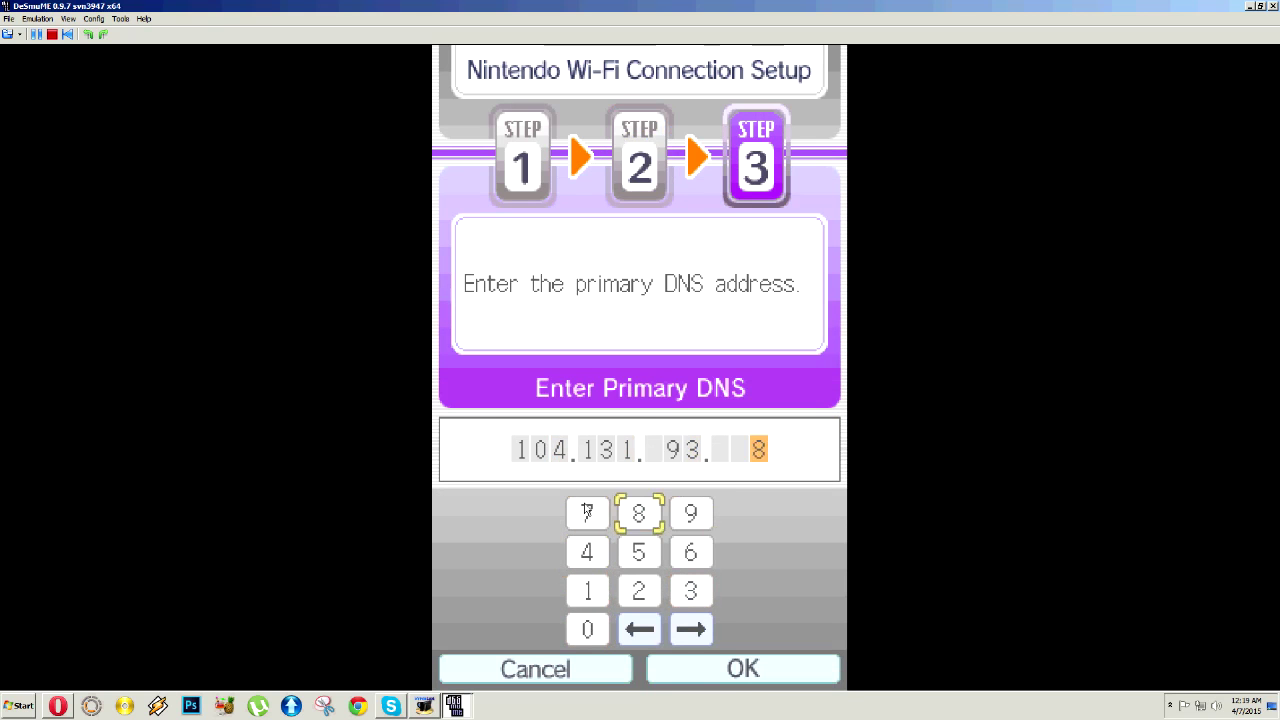
click(587, 513)
click(745, 669)
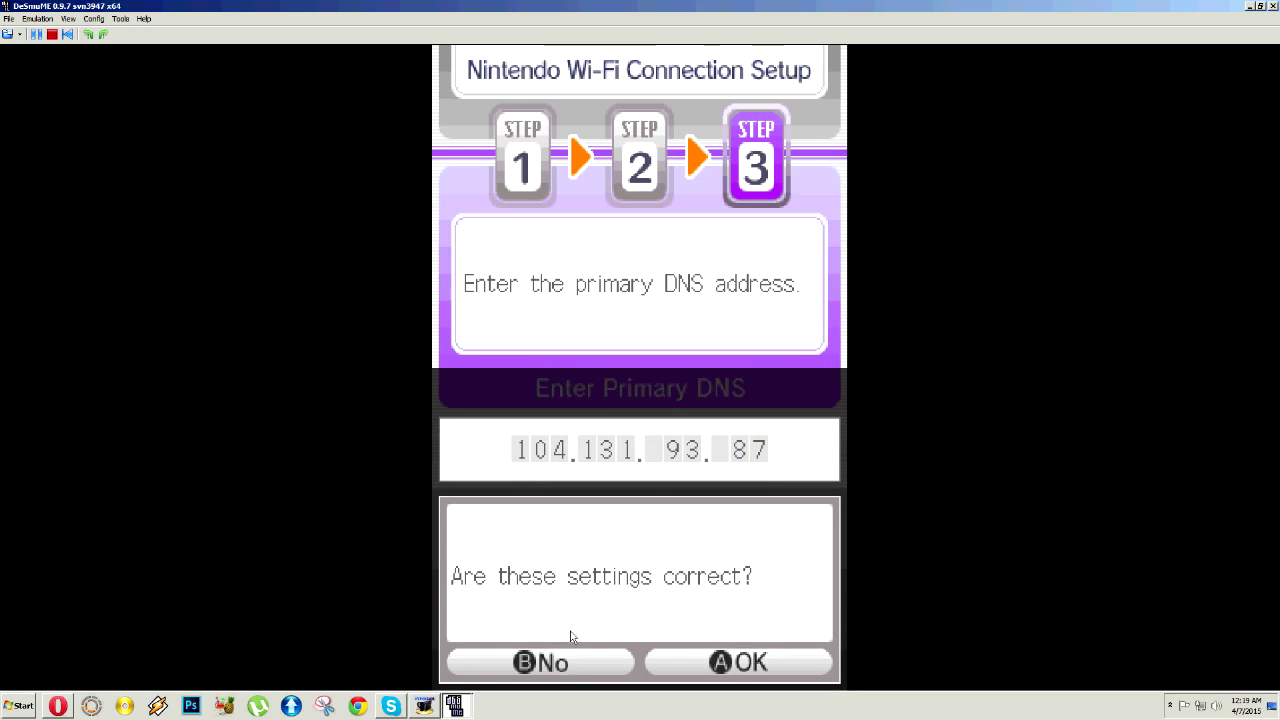
click(750, 664)
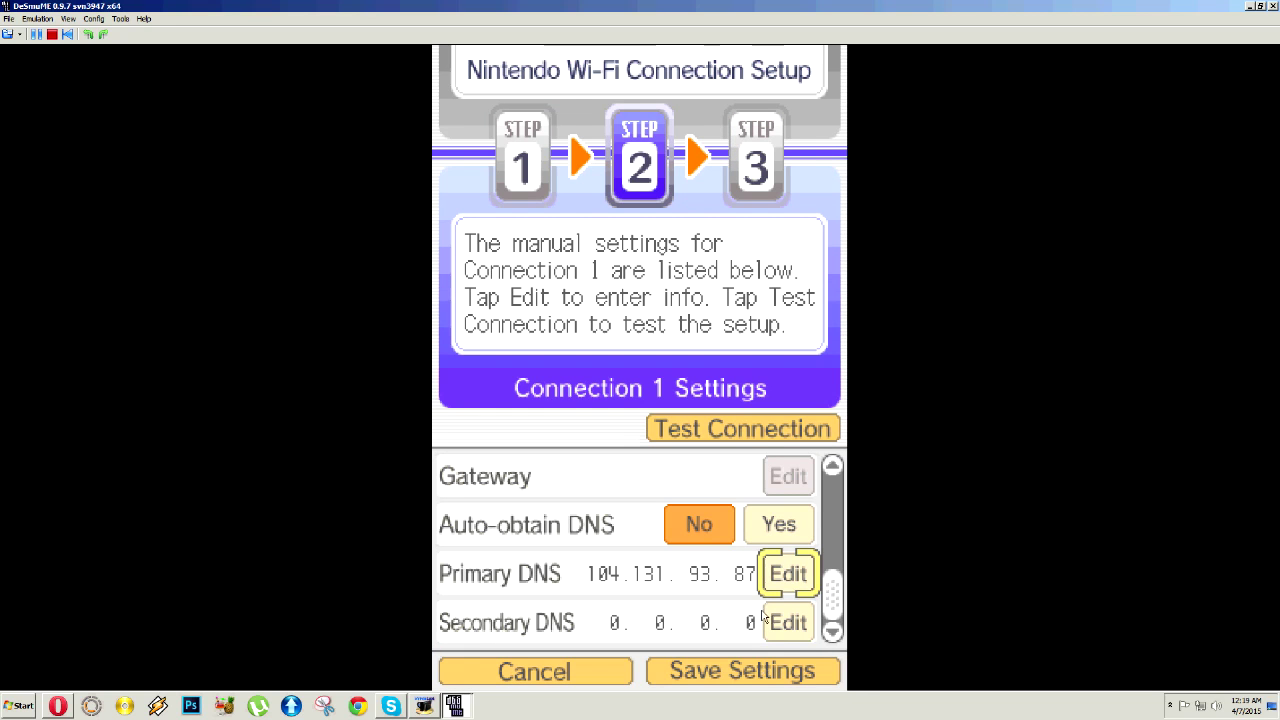
Set the secondary DNS of Connection 1 to 104.131.93.87, confirm it, and start a connection test
click(790, 620)
click(587, 591)
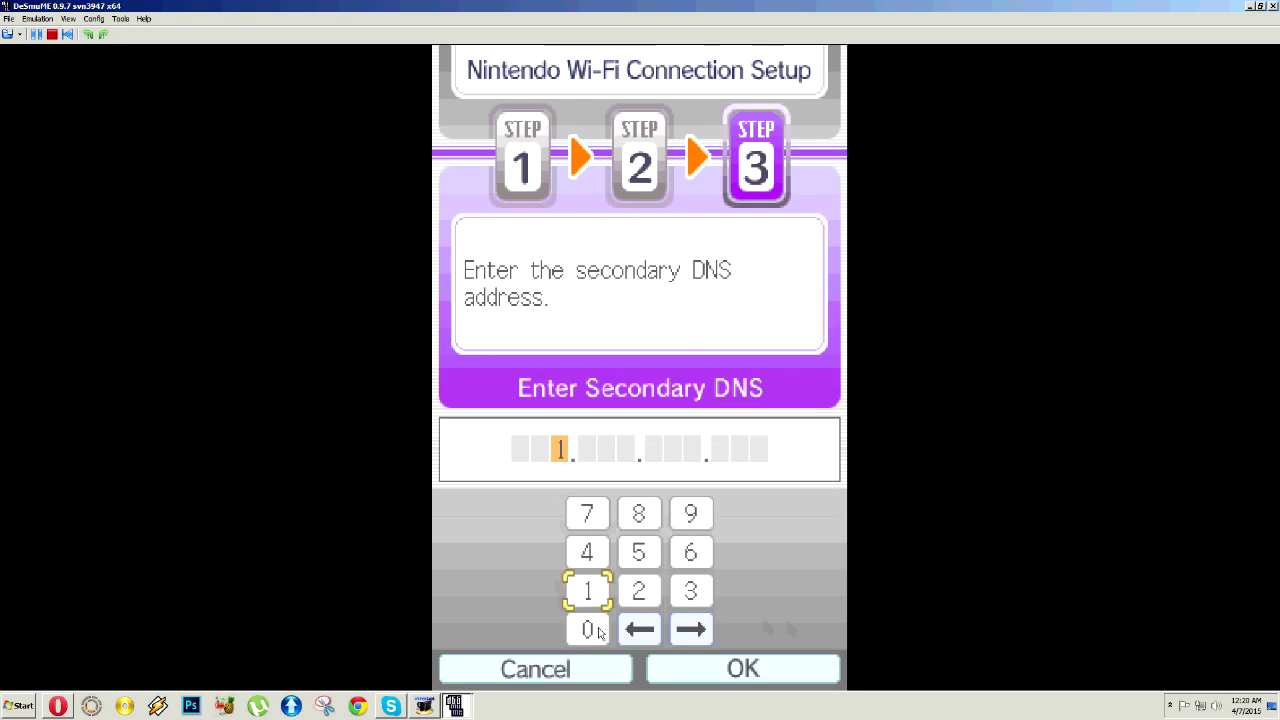
click(588, 629)
click(587, 552)
click(588, 591)
click(690, 591)
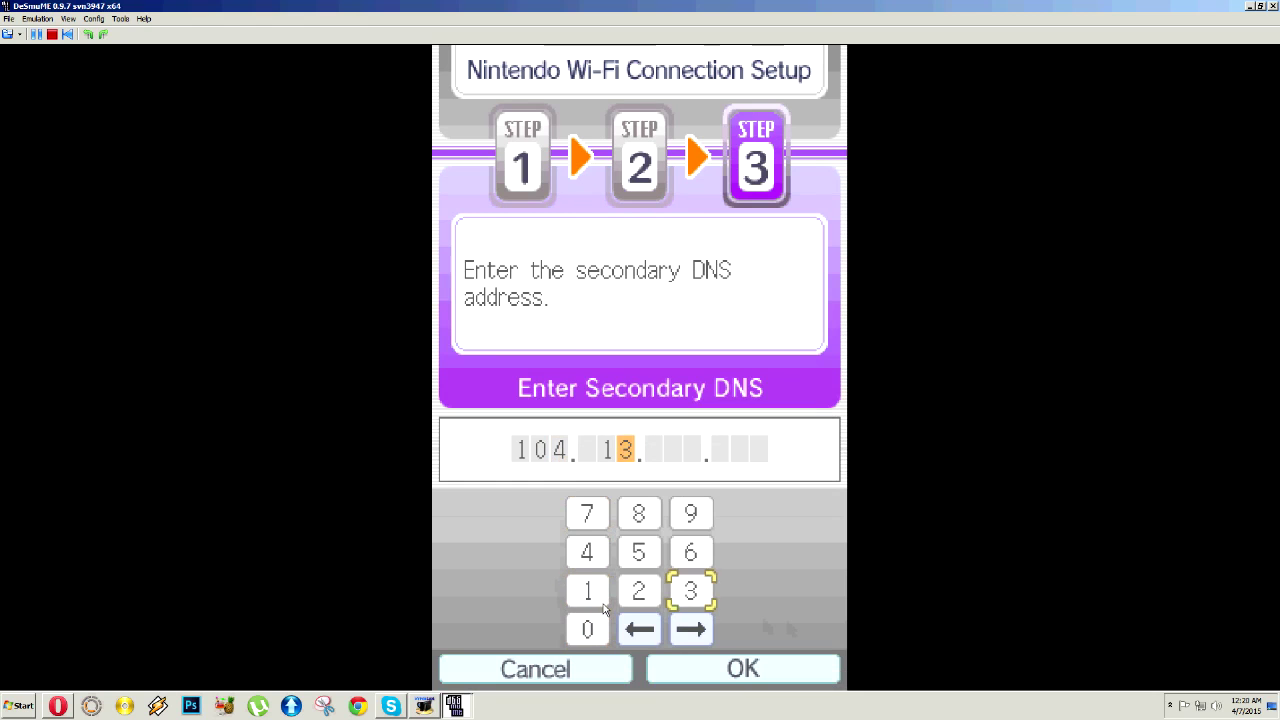
click(588, 591)
click(690, 513)
click(690, 591)
click(639, 513)
click(587, 513)
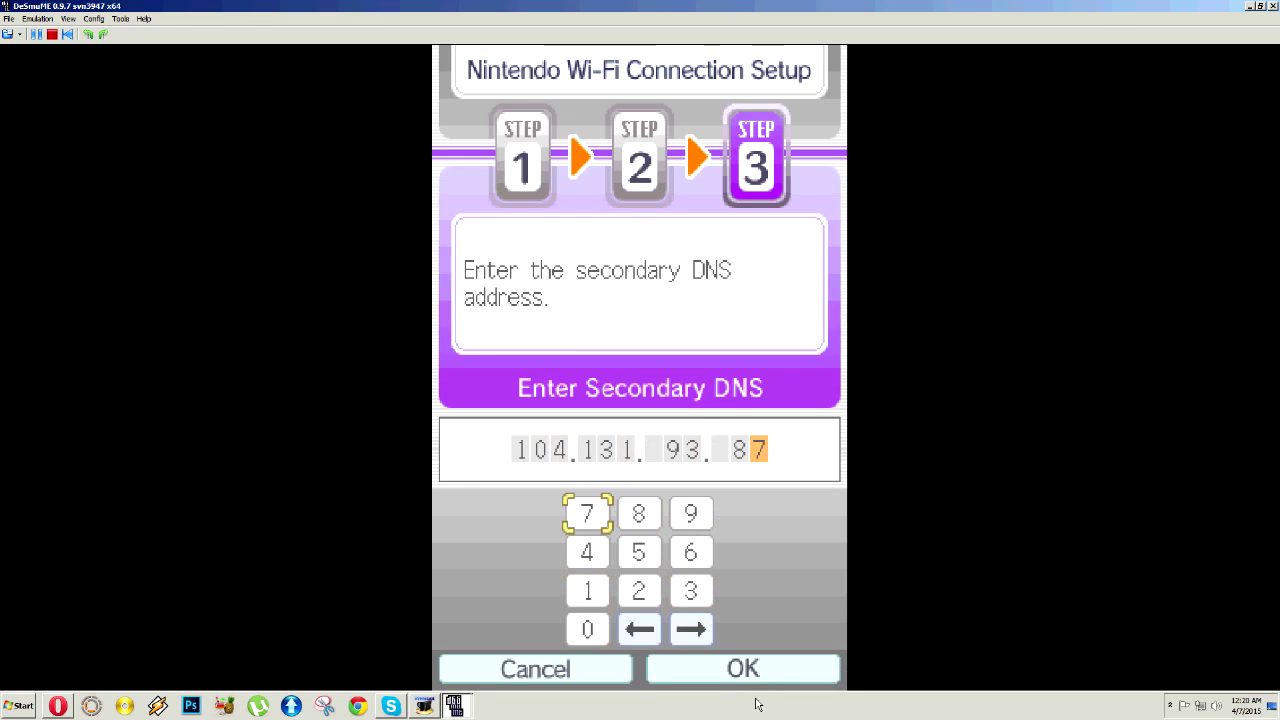
click(758, 671)
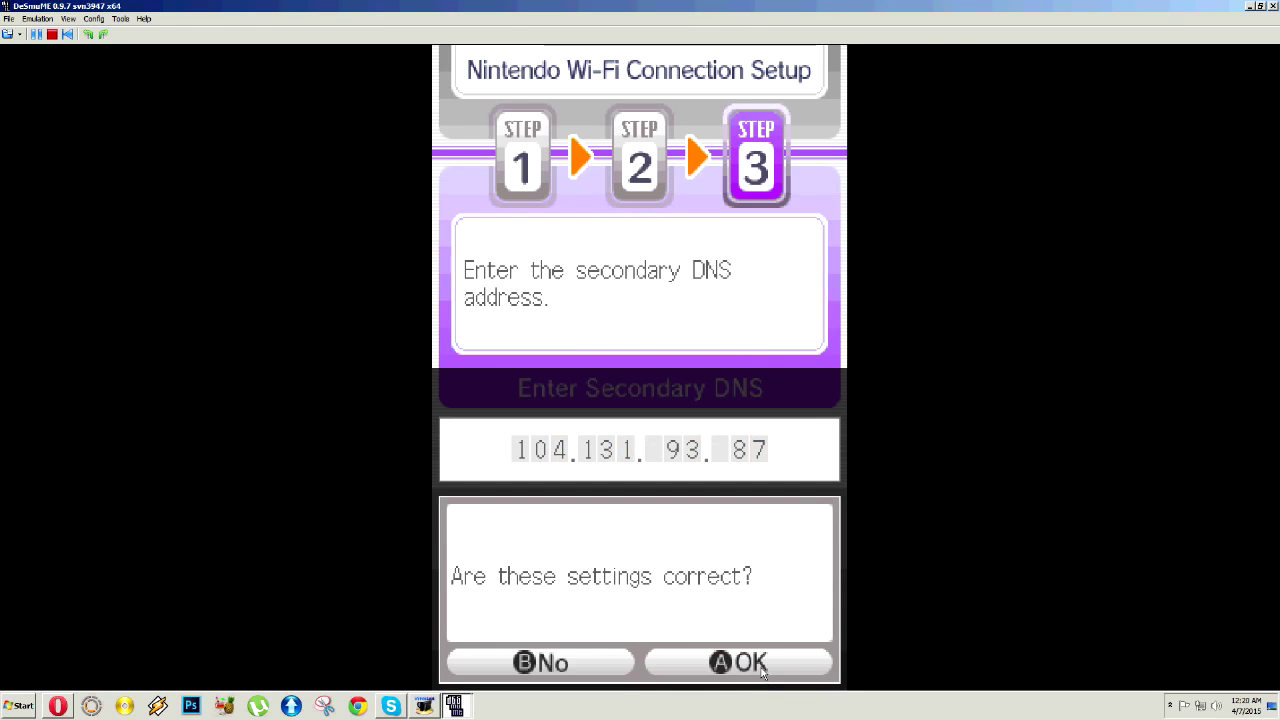
click(750, 663)
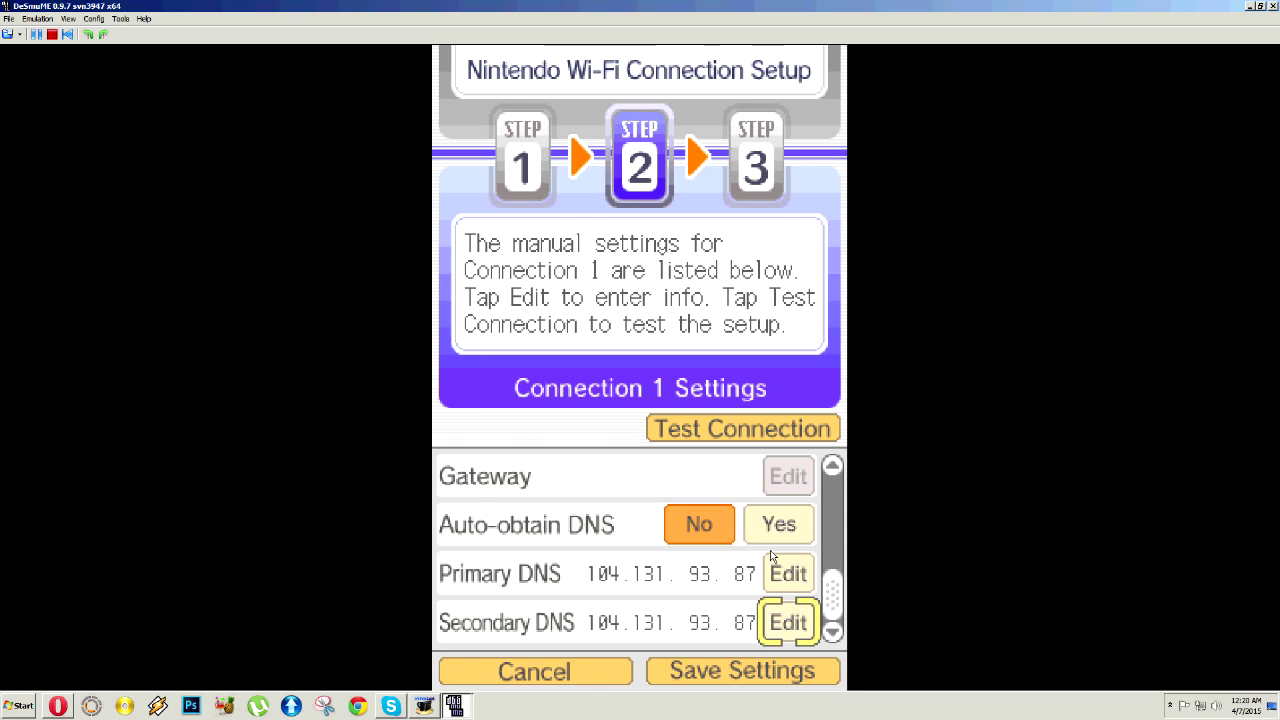
click(775, 440)
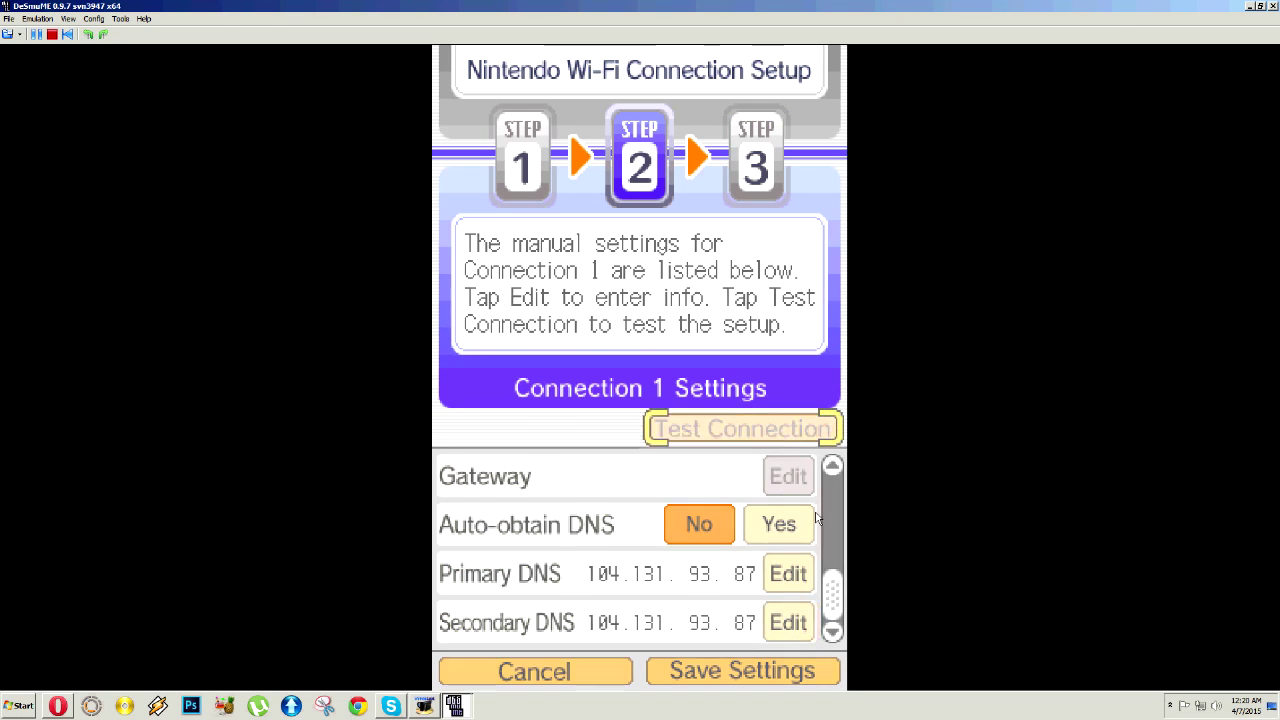